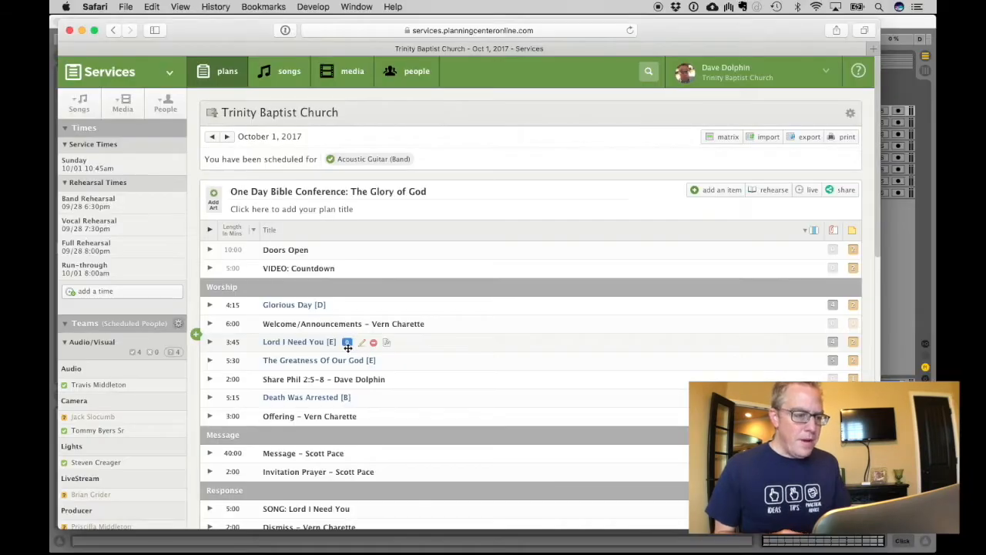
Step: Switch to Ableton Live, audition the Glorious Day set just before its first chorus, and return to the service plan in Safari
{"action": "key", "text": "super+Tab"}
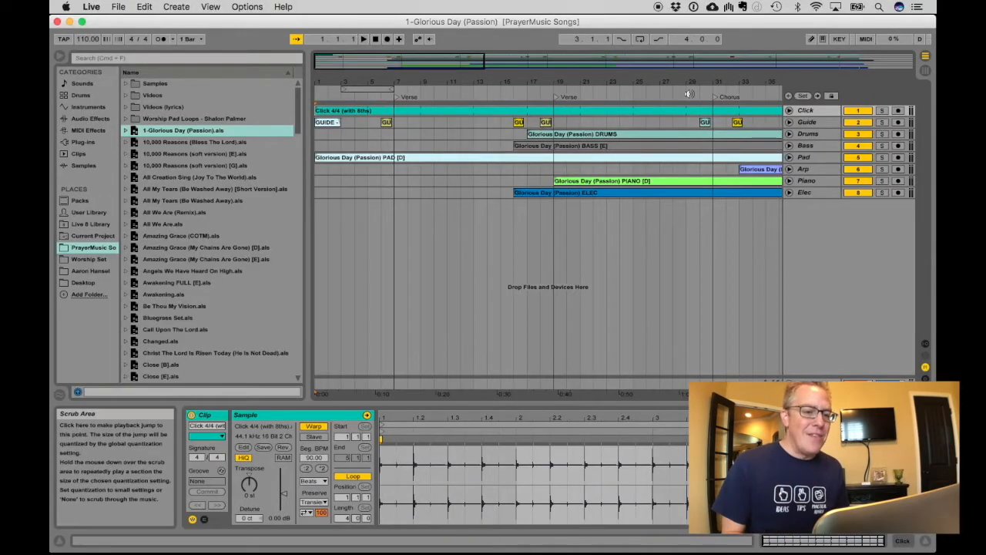
{"action": "left_click", "coordinate": [688, 94]}
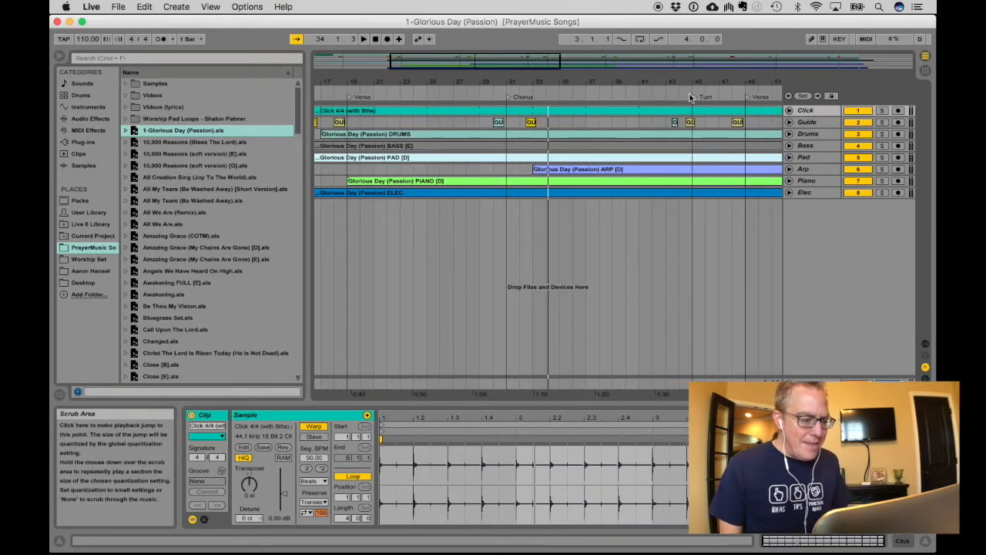
{"action": "key", "text": "super+Tab"}
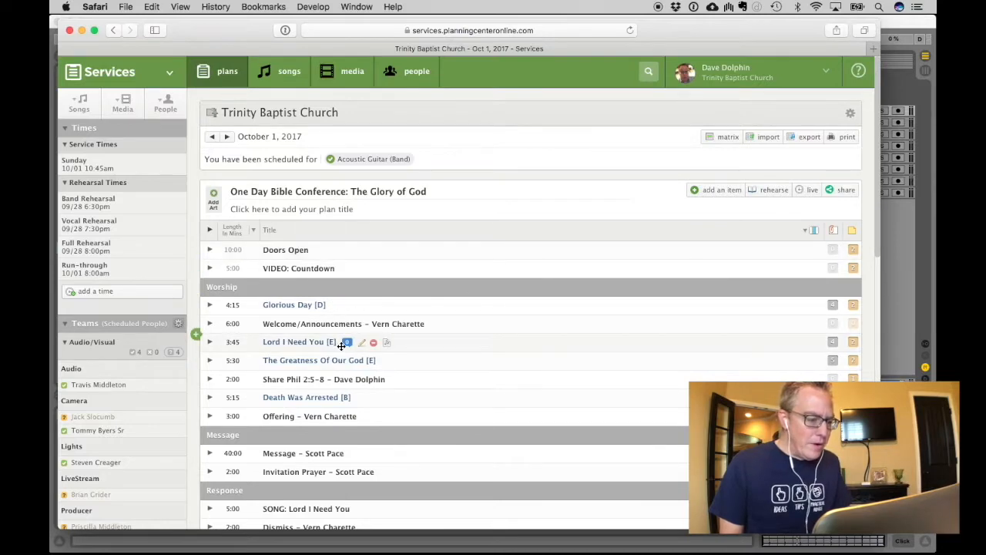
Step: Switch back to Ableton Live and open the set Lord, I Need You [D].als from the PrayerMusic Songs folder
{"action": "key", "text": "super+Tab"}
{"action": "scroll", "coordinate": [214, 253], "scroll_direction": "down", "scroll_amount": 10}
{"action": "scroll", "coordinate": [214, 253], "scroll_direction": "down", "scroll_amount": 7}
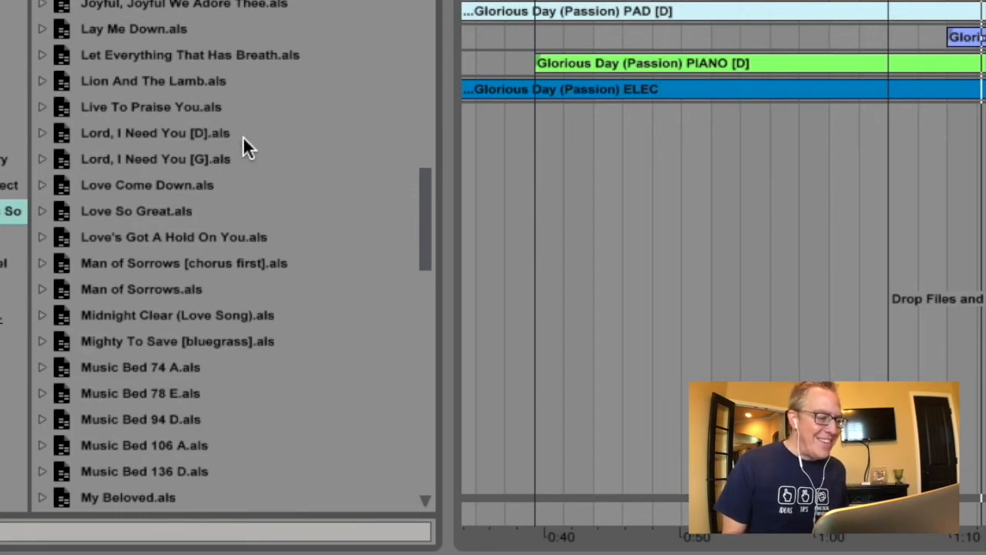
{"action": "double_click", "coordinate": [243, 135]}
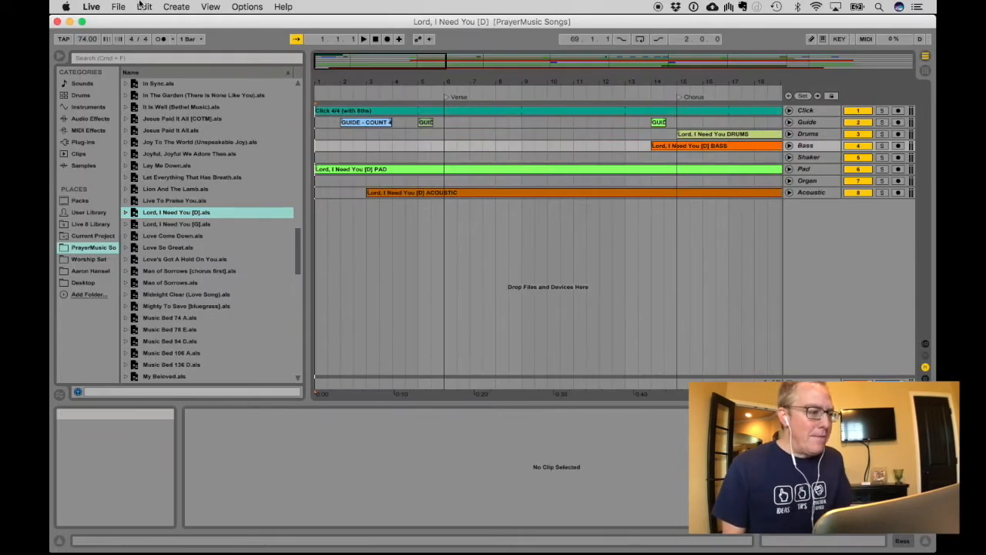
Step: Save a copy of the Live set as 2-Worship in the PrayerMusic Songs folder
{"action": "left_click", "coordinate": [118, 7]}
{"action": "left_click", "coordinate": [149, 126]}
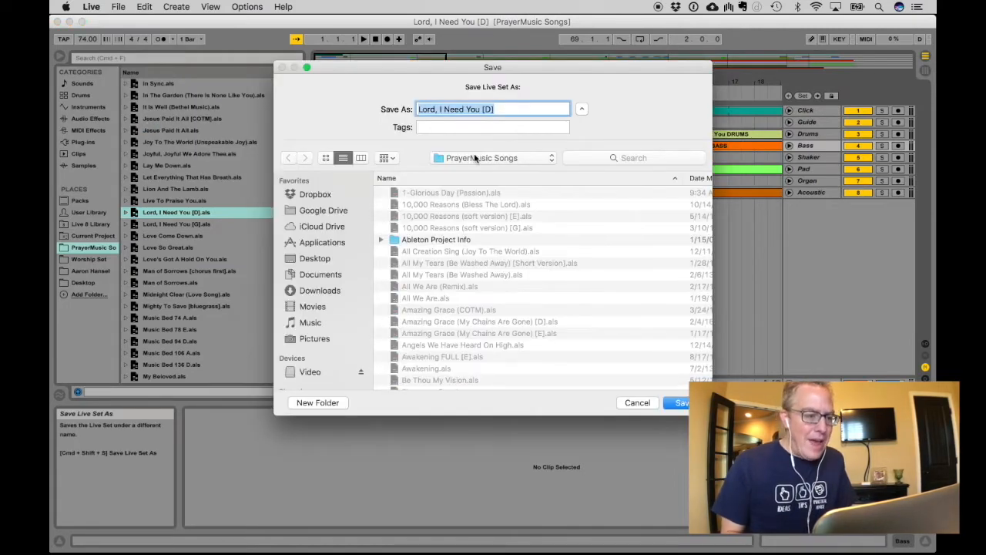
{"action": "type", "text": "2-Worship"}
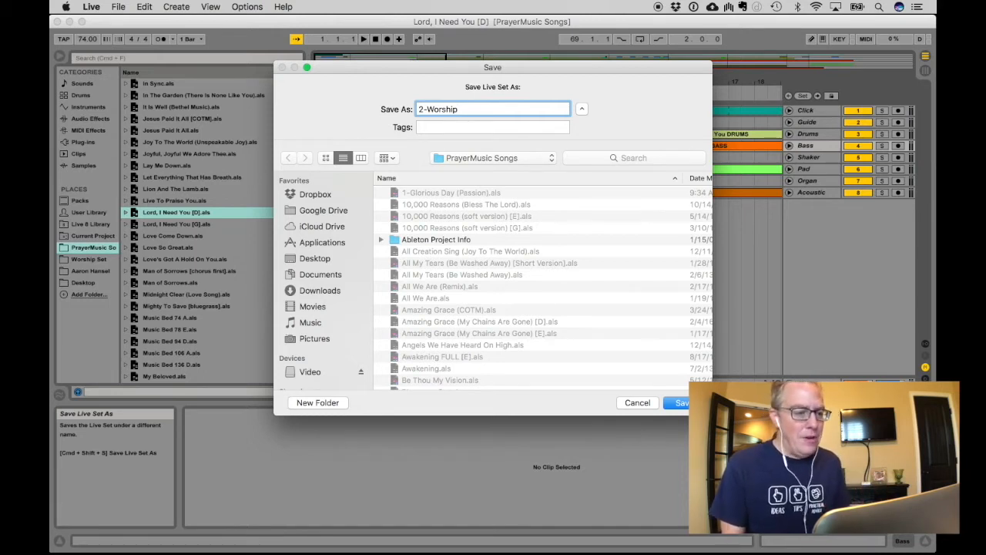
{"action": "key", "text": "Return"}
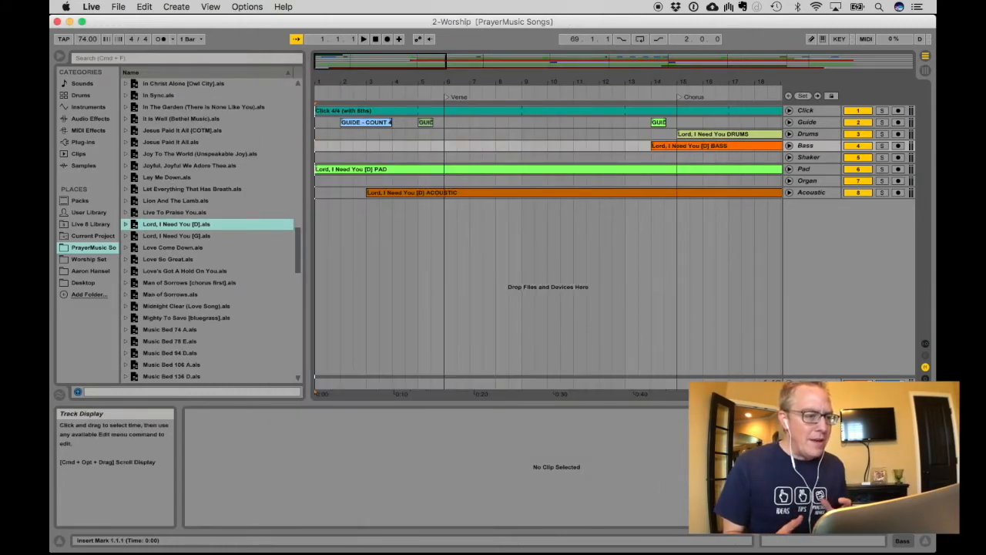
Step: Locate 2-Worship.als and 1-Glorious Day (Passion).als among the song files, leaving 2-Worship.als selected
{"action": "scroll", "coordinate": [208, 231], "scroll_direction": "up", "scroll_amount": 15}
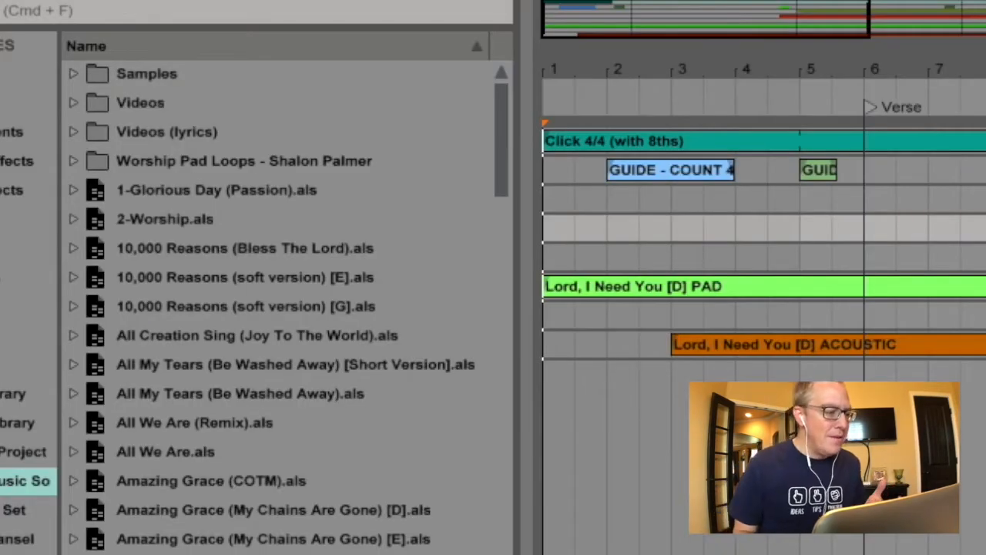
{"action": "left_click", "coordinate": [165, 219]}
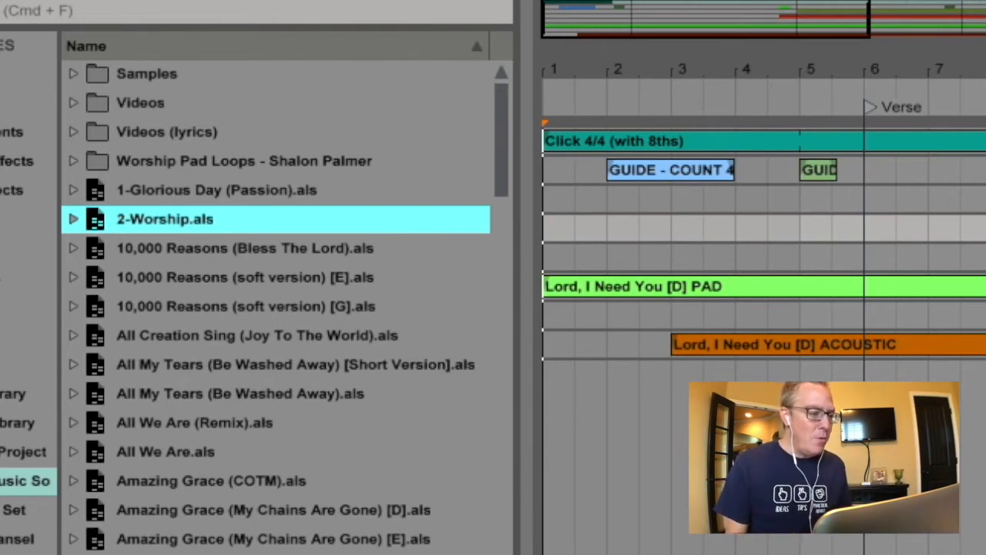
{"action": "left_click", "coordinate": [217, 190]}
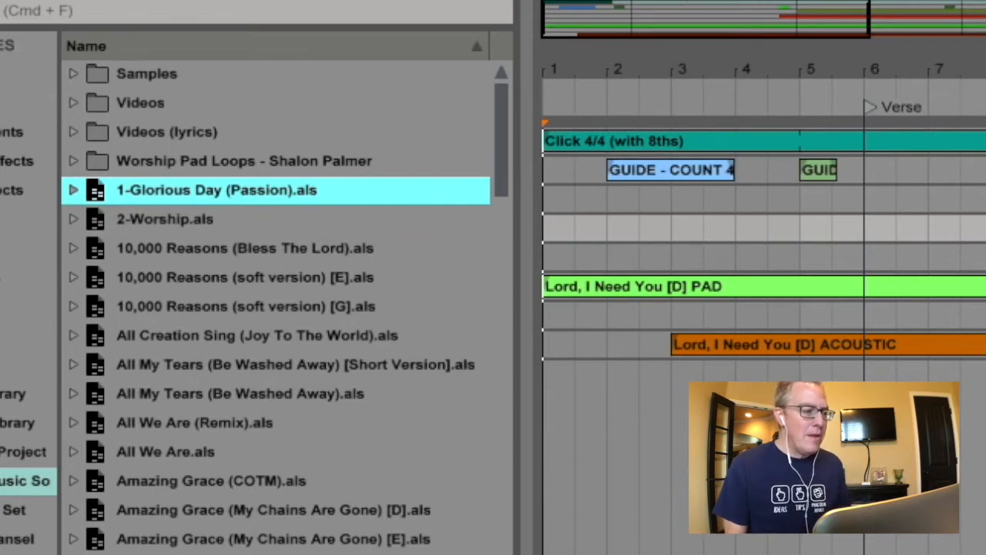
{"action": "left_click", "coordinate": [165, 220]}
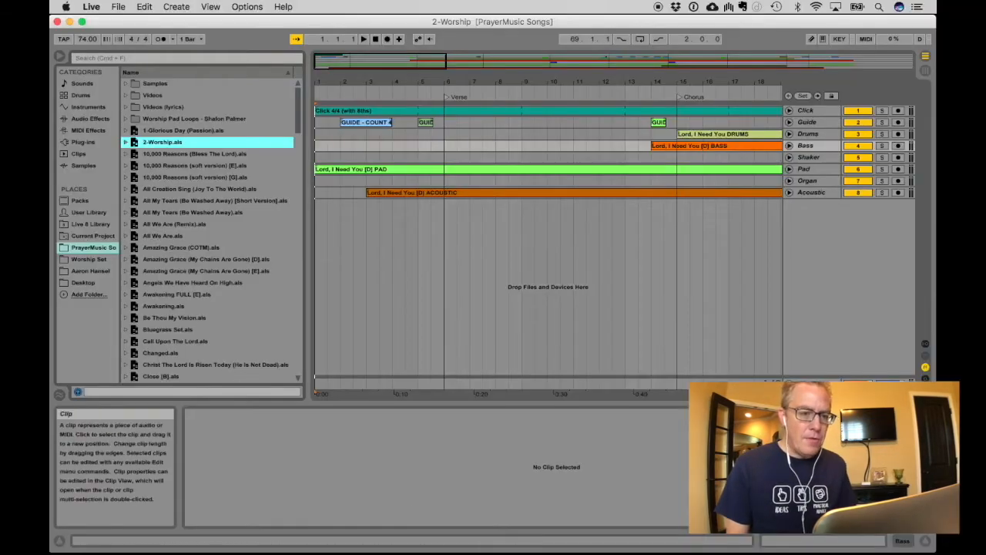
Step: Audition the song around the first chorus, and transpose the bass clip up 2 semitones
{"action": "left_click", "coordinate": [653, 97]}
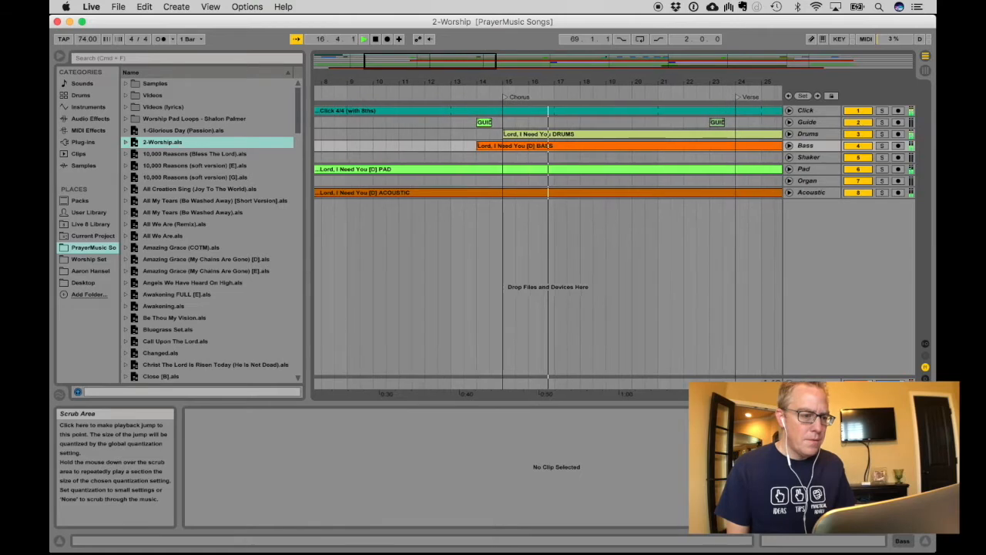
{"action": "key", "text": "space"}
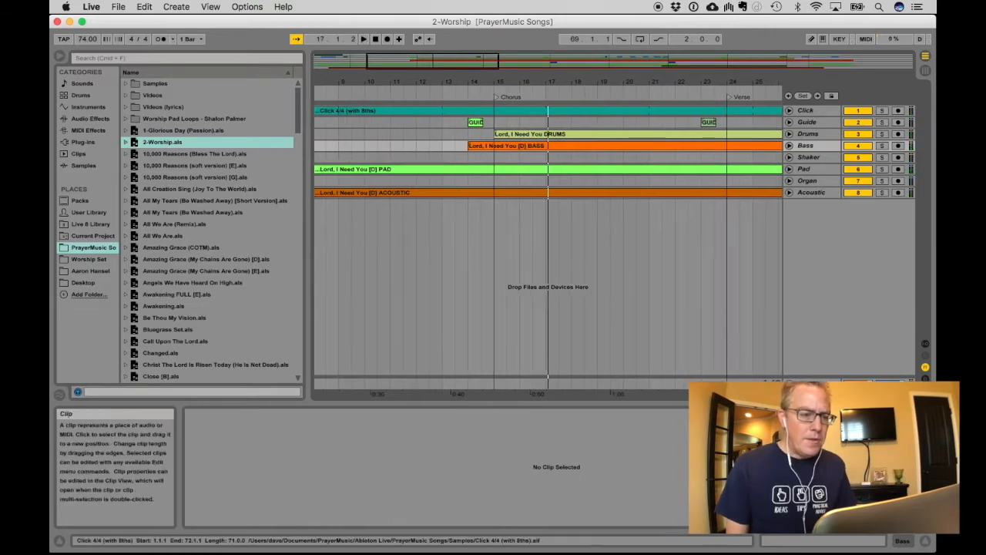
{"action": "left_click", "coordinate": [570, 146]}
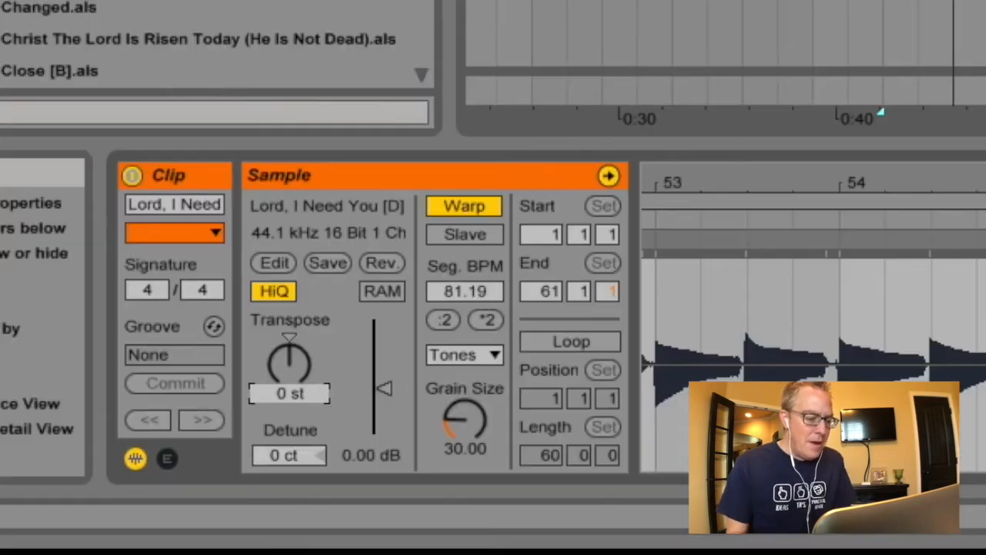
{"action": "type", "text": "2"}
{"action": "key", "text": "Return"}
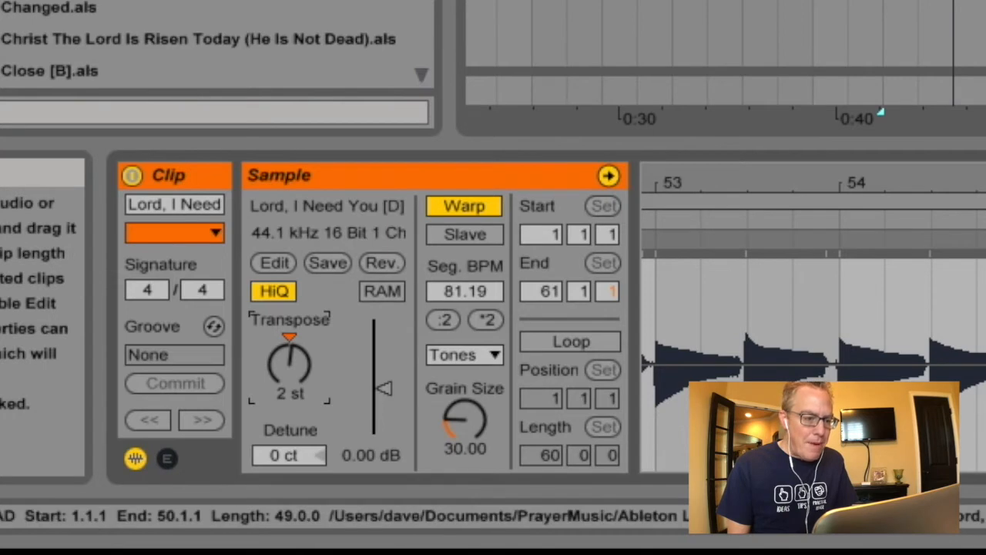
Step: Transpose the opening pad clip and the acoustic clip up 2 semitones each
{"action": "left_click", "coordinate": [694, 4]}
{"action": "left_click_drag", "start_coordinate": [289, 365], "coordinate": [289, 355]}
{"action": "left_click", "coordinate": [693, 4]}
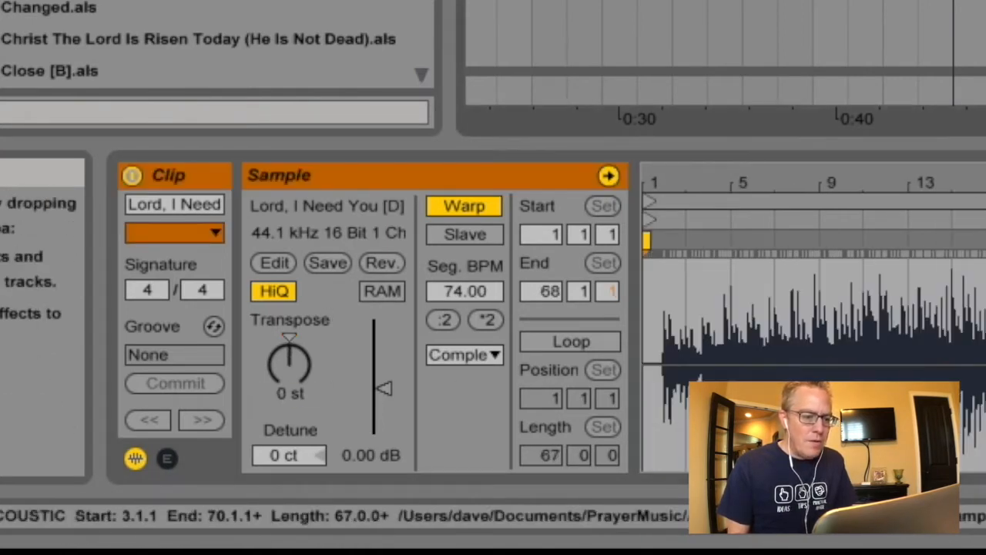
{"action": "left_click", "coordinate": [290, 365]}
{"action": "type", "text": "2"}
{"action": "key", "text": "Return"}
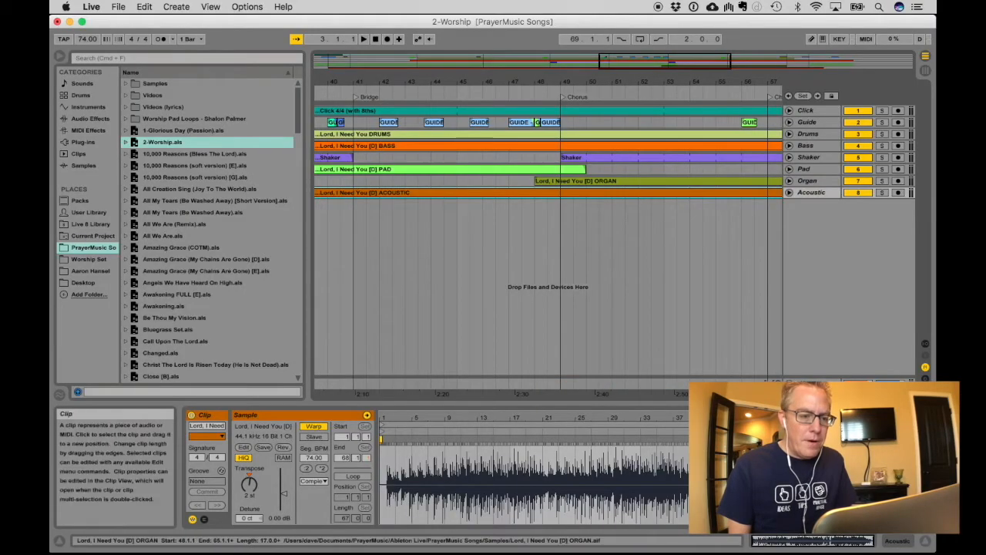
Step: Transpose the organ clip up 2 semitones
{"action": "left_click", "coordinate": [578, 182]}
{"action": "left_click", "coordinate": [249, 485]}
{"action": "key", "text": "Up"}
{"action": "key", "text": "Up"}
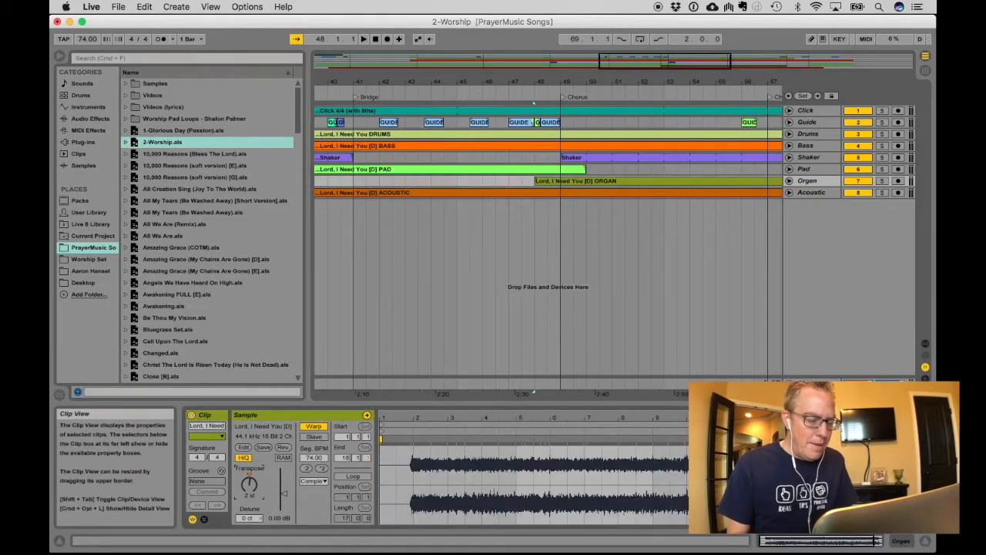
Step: Transpose the second pad clip, at the outro, up 2 semitones
{"action": "scroll", "coordinate": [547, 287], "scroll_direction": "right", "scroll_amount": 10}
{"action": "scroll", "coordinate": [547, 287], "scroll_direction": "right", "scroll_amount": 1}
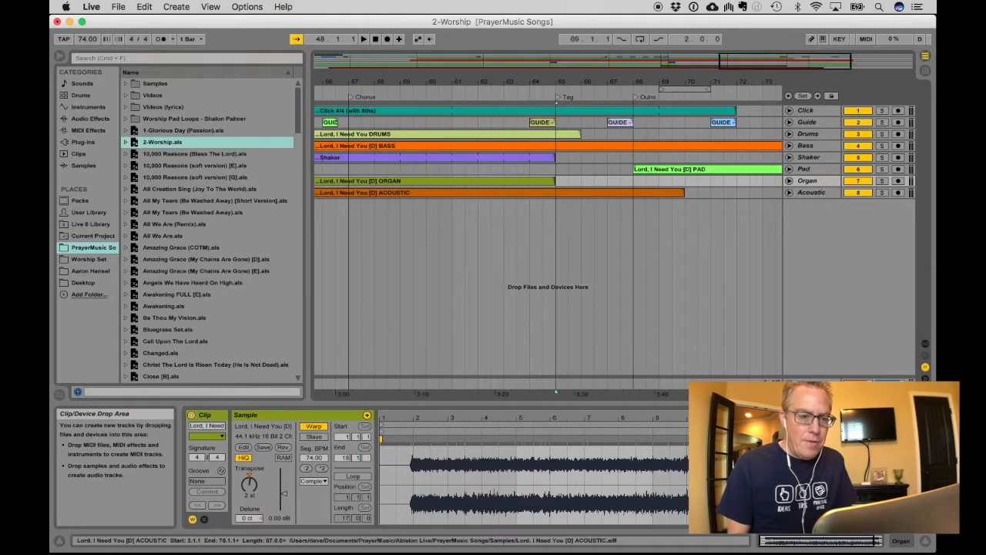
{"action": "left_click", "coordinate": [665, 168]}
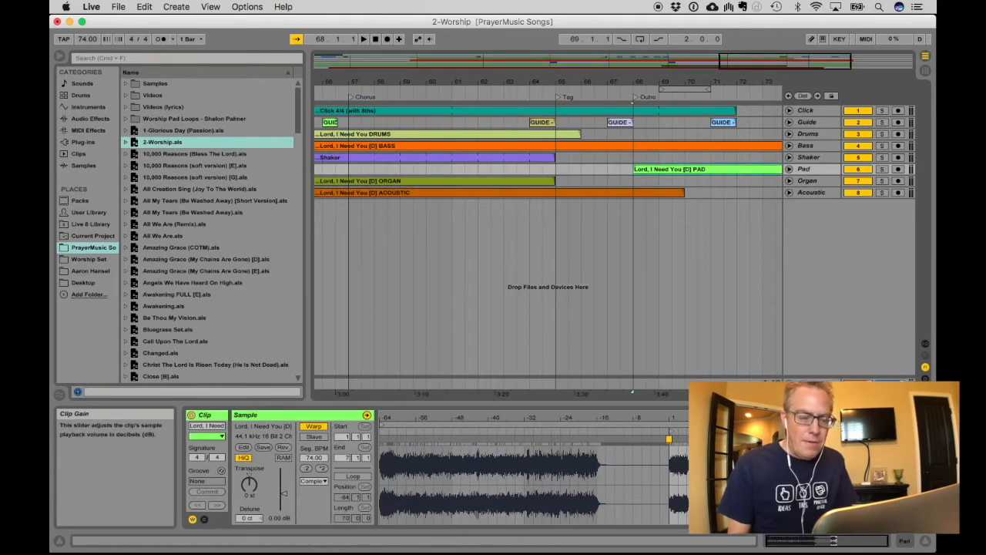
{"action": "left_click", "coordinate": [249, 484]}
{"action": "key", "text": "Up"}
{"action": "key", "text": "Up"}
Step: Play the transposed song from its beginning and stop playback after the opening bars
{"action": "scroll", "coordinate": [548, 286], "scroll_direction": "left", "scroll_amount": 20}
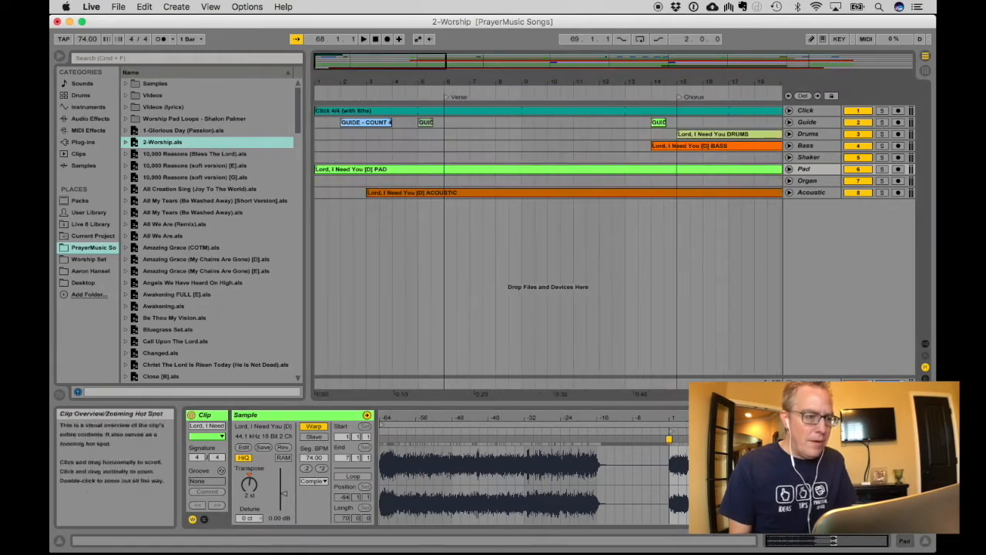
{"action": "double_click", "coordinate": [375, 39]}
{"action": "key", "text": "space"}
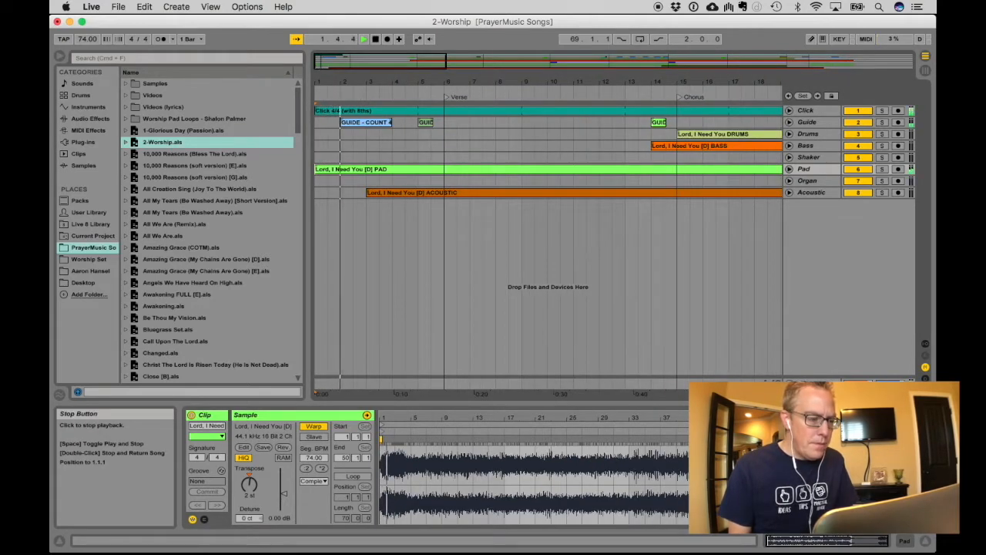
{"action": "left_click", "coordinate": [375, 39]}
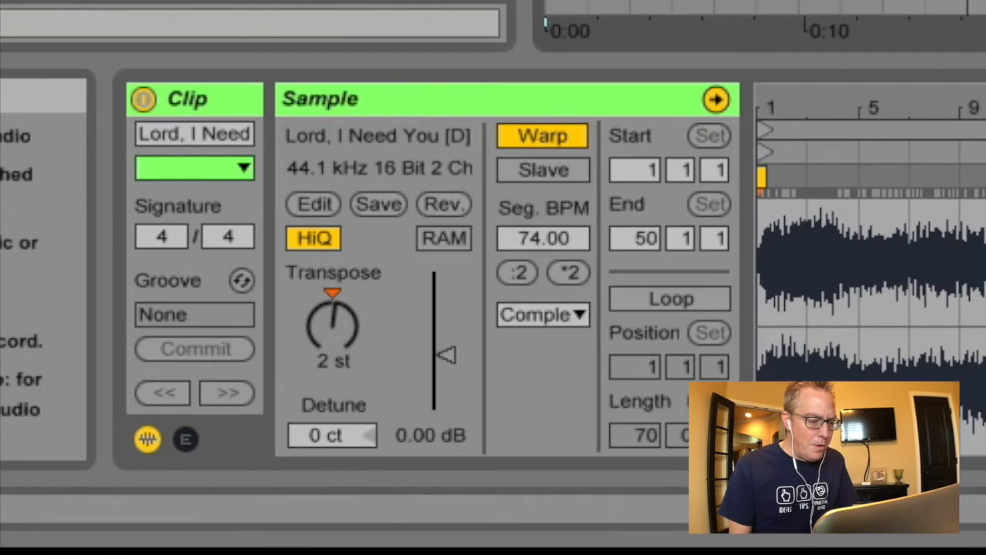
Step: Try the Complex Pro warp mode on the opening pad clip, and return the clip to Complex
{"action": "left_click", "coordinate": [543, 314]}
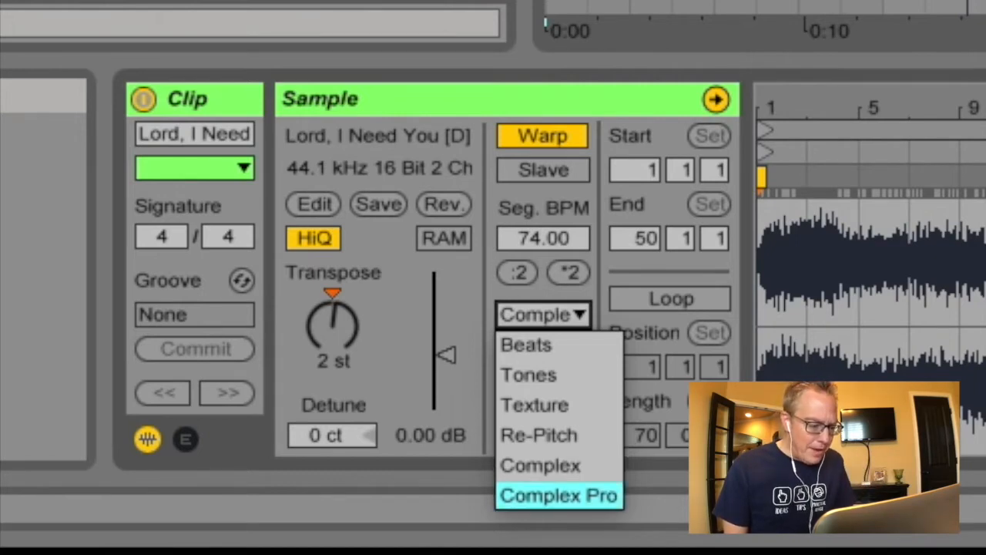
{"action": "left_click", "coordinate": [559, 496]}
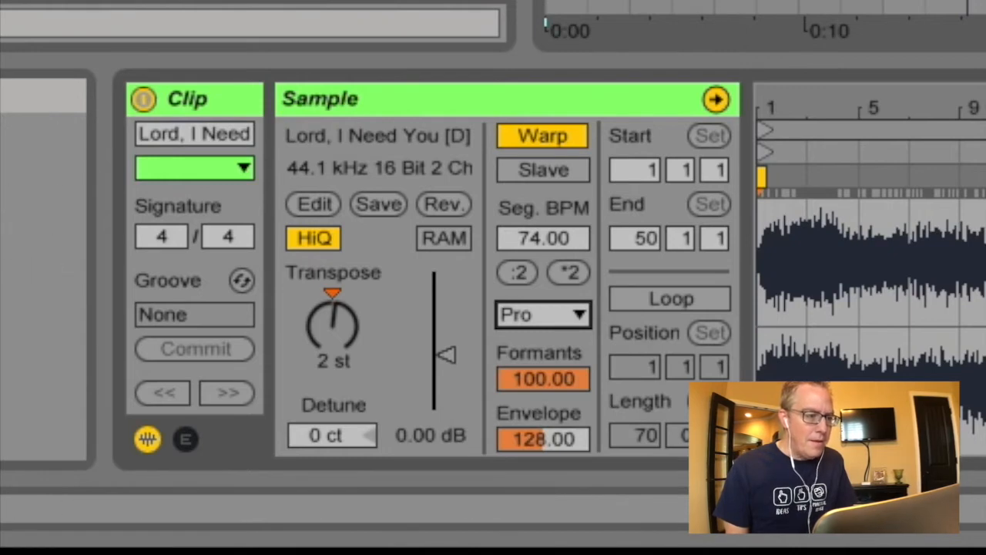
{"action": "key", "text": "space"}
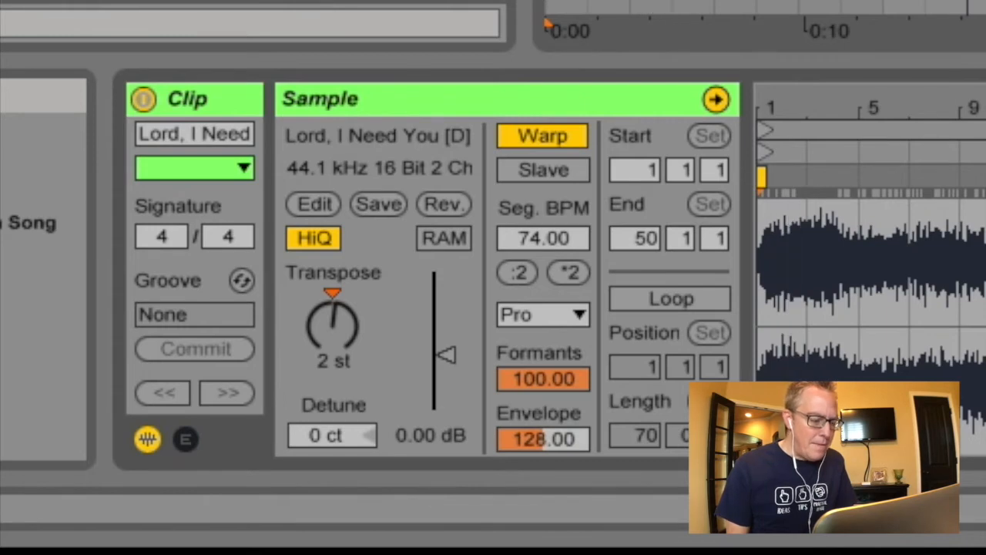
{"action": "left_click", "coordinate": [543, 315]}
{"action": "left_click", "coordinate": [539, 466]}
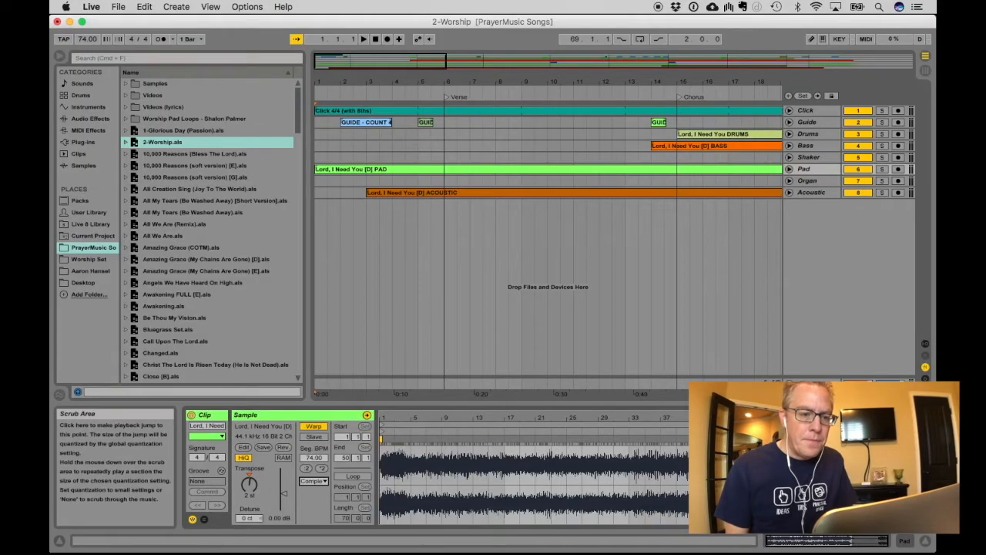
Step: Audition the lead-in to the first chorus, and play the Organ track soloed from about bar 48
{"action": "left_click", "coordinate": [657, 90]}
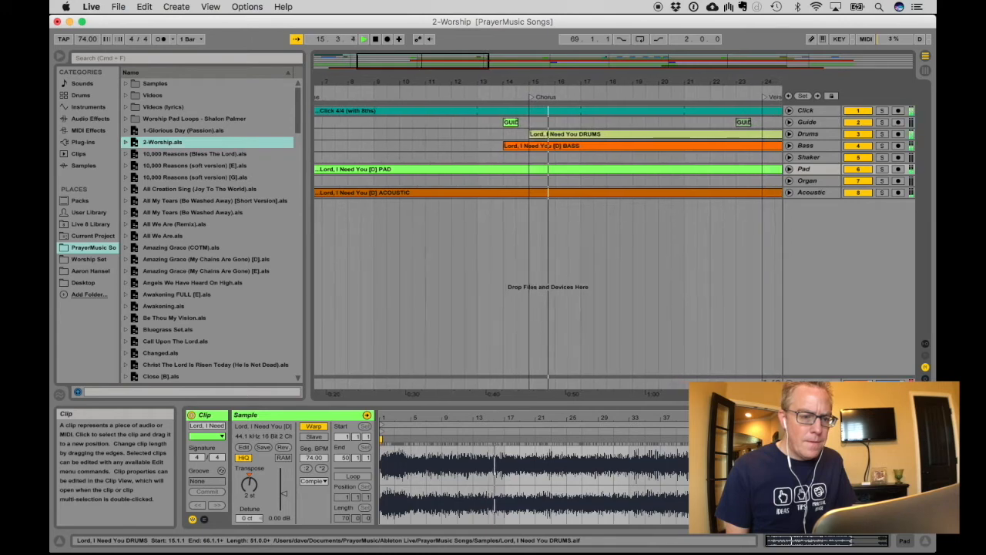
{"action": "key", "text": "space"}
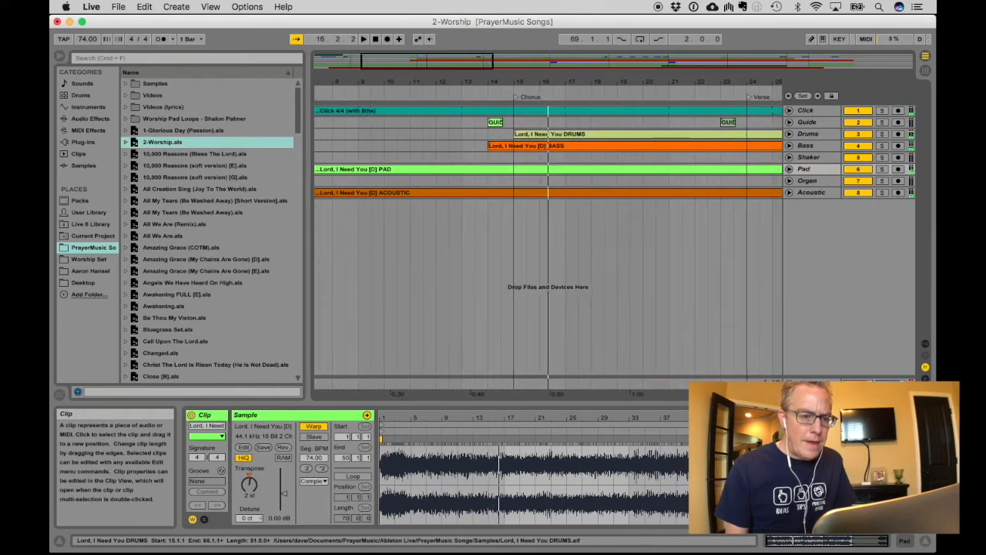
{"action": "scroll", "coordinate": [548, 239], "scroll_direction": "right", "scroll_amount": 12}
{"action": "scroll", "coordinate": [548, 239], "scroll_direction": "right", "scroll_amount": 10}
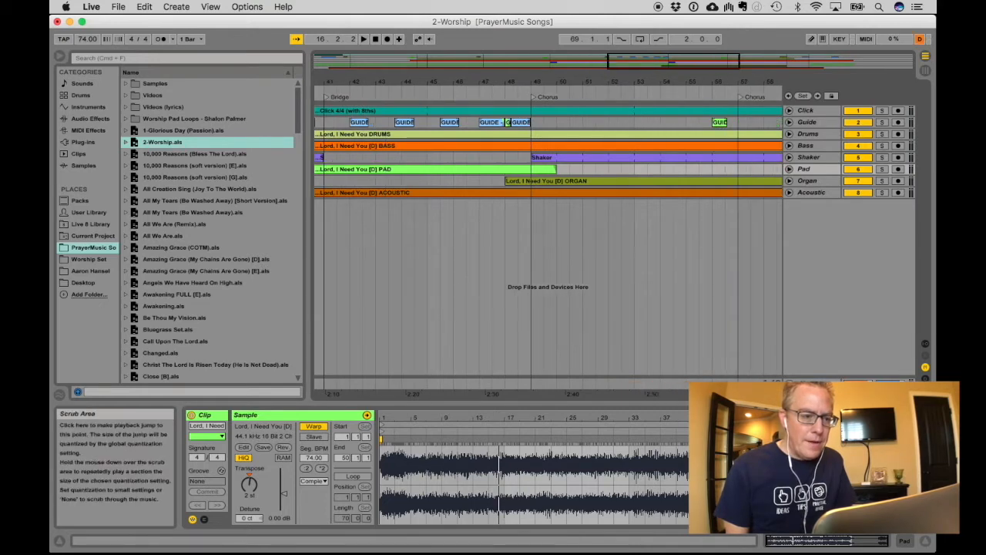
{"action": "left_click", "coordinate": [510, 97]}
{"action": "left_click", "coordinate": [882, 181]}
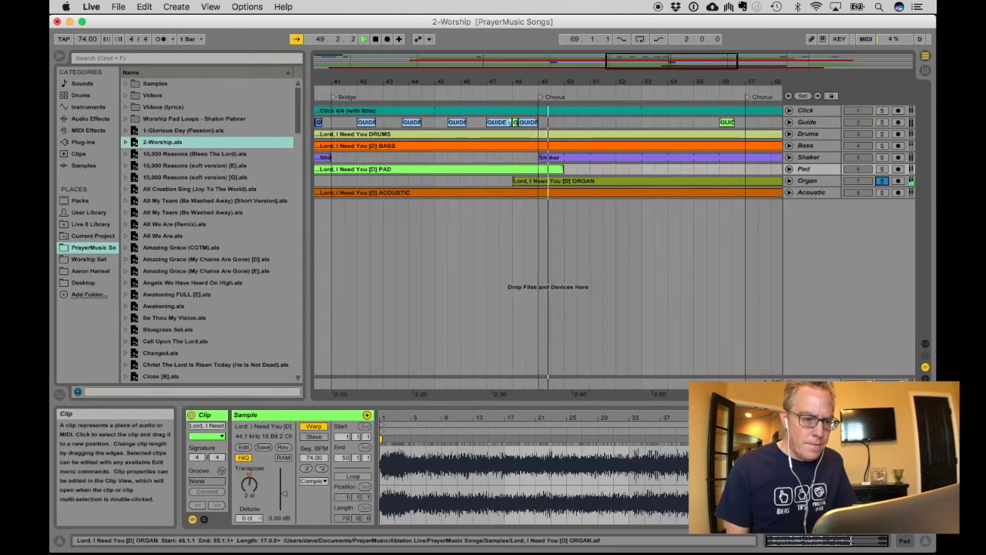
Step: Try the Complex Pro warp mode on the organ clip during playback, and return it to Complex
{"action": "left_click", "coordinate": [568, 181]}
{"action": "left_click", "coordinate": [314, 480]}
{"action": "left_click", "coordinate": [320, 539]}
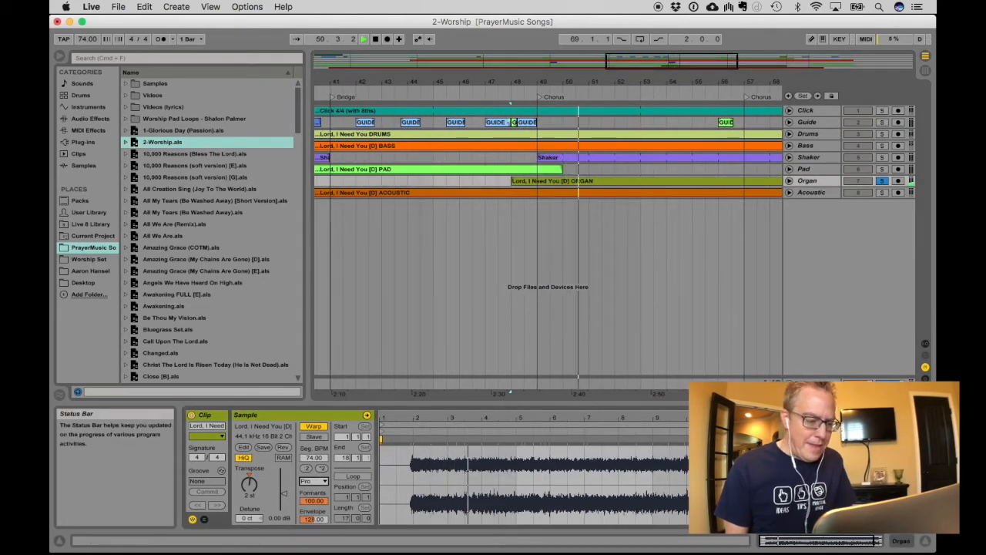
{"action": "left_click", "coordinate": [313, 481]}
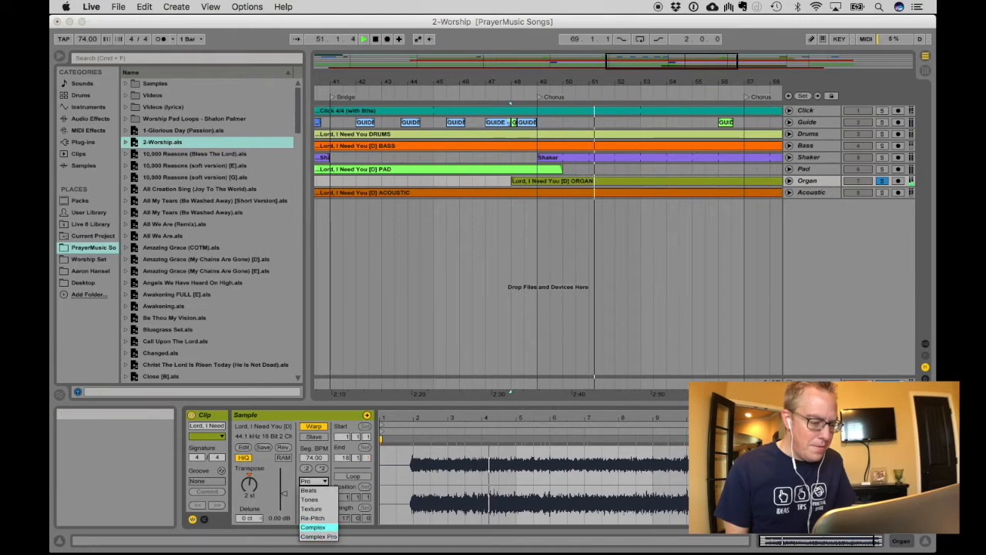
{"action": "left_click", "coordinate": [313, 527]}
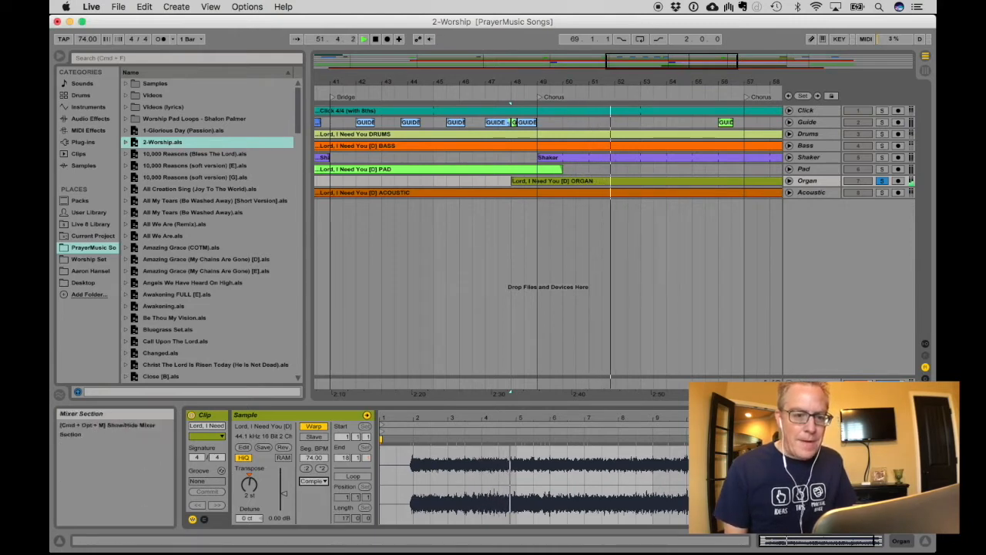
Step: Take the Organ track out of solo and play the song from its start with Follow turned on
{"action": "left_click", "coordinate": [883, 182]}
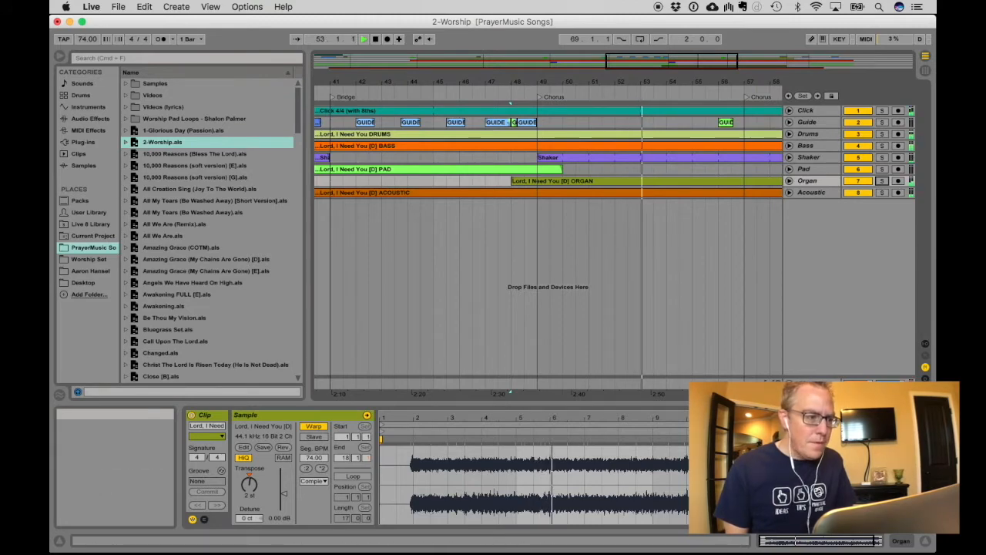
{"action": "left_click", "coordinate": [296, 40]}
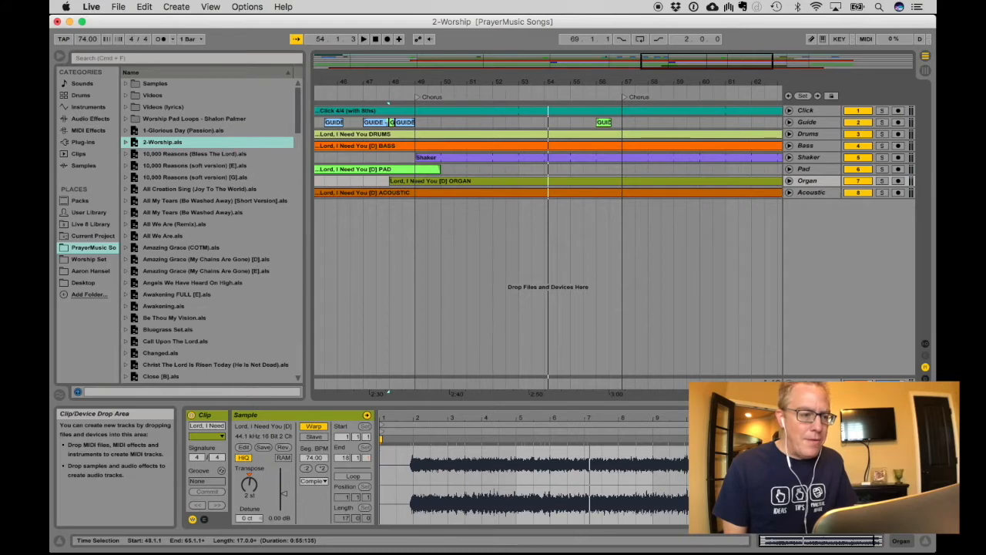
{"action": "scroll", "coordinate": [547, 287], "scroll_direction": "left", "scroll_amount": 15}
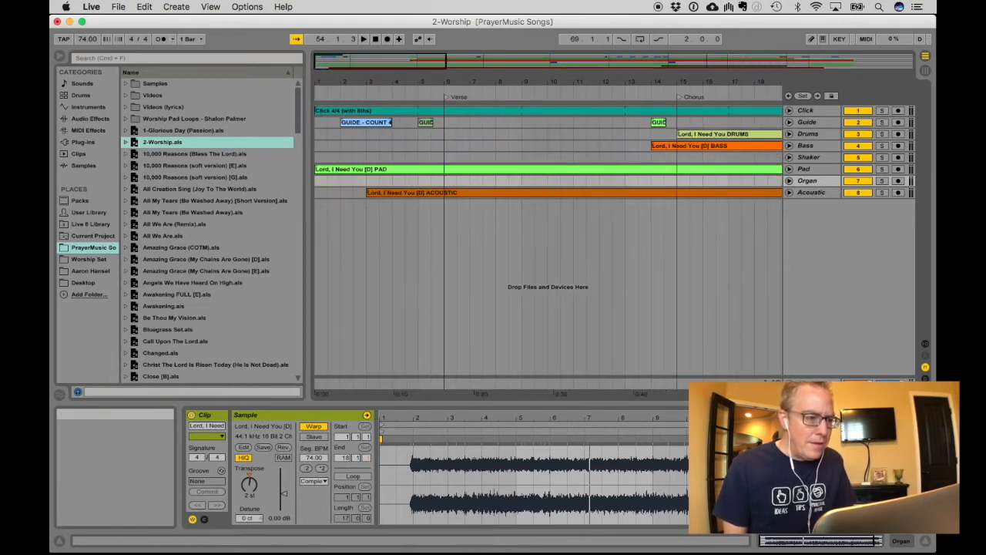
{"action": "left_click", "coordinate": [376, 38]}
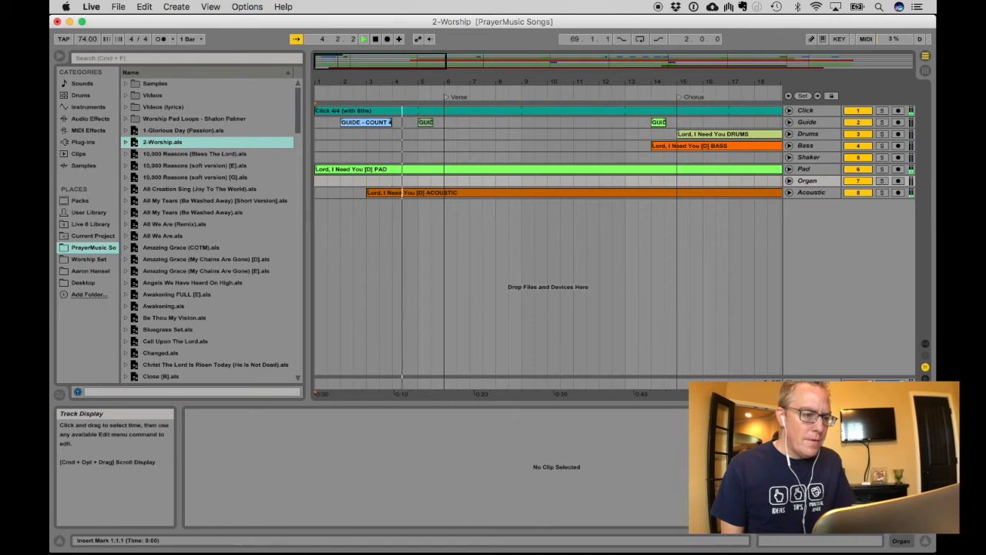
Step: Play the transition from the Tag into the Outro with the Bass track's waveform unfolded
{"action": "scroll", "coordinate": [548, 231], "scroll_direction": "right", "scroll_amount": 20}
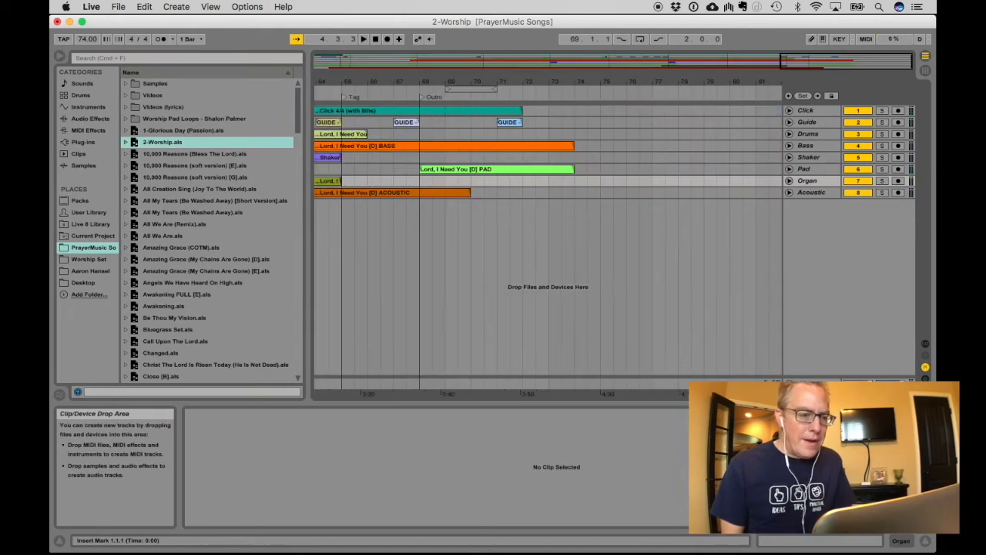
{"action": "scroll", "coordinate": [548, 231], "scroll_direction": "left", "scroll_amount": 5}
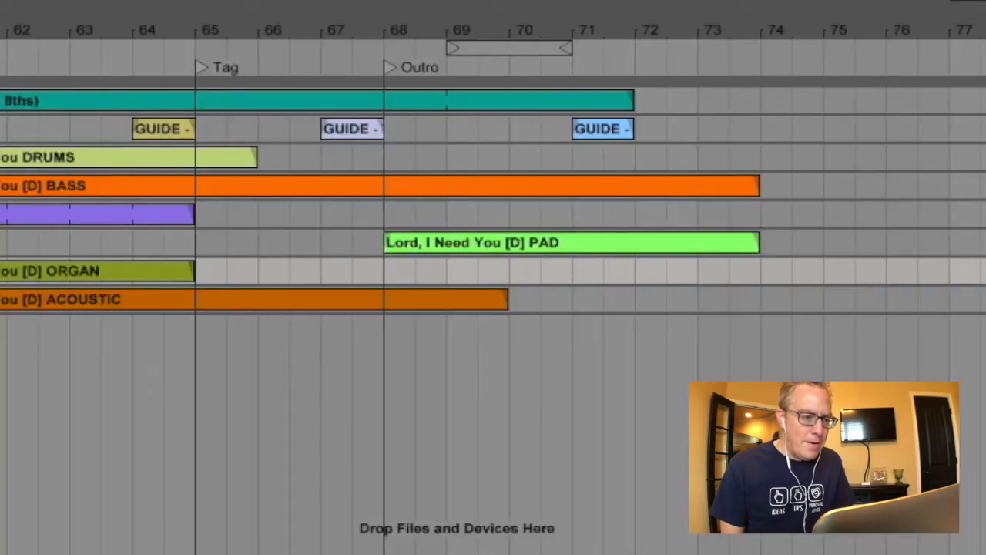
{"action": "left_click", "coordinate": [483, 97]}
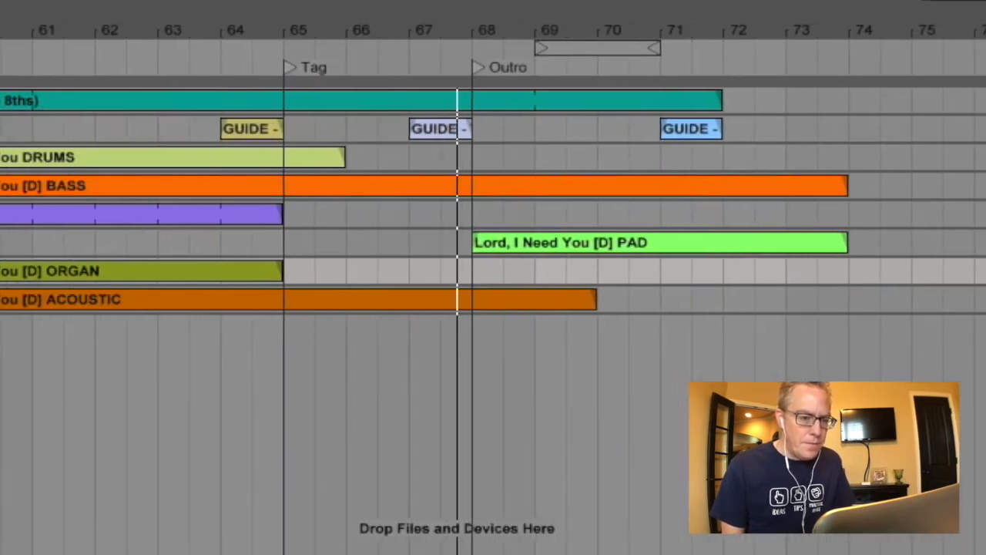
{"action": "left_click", "coordinate": [985, 186]}
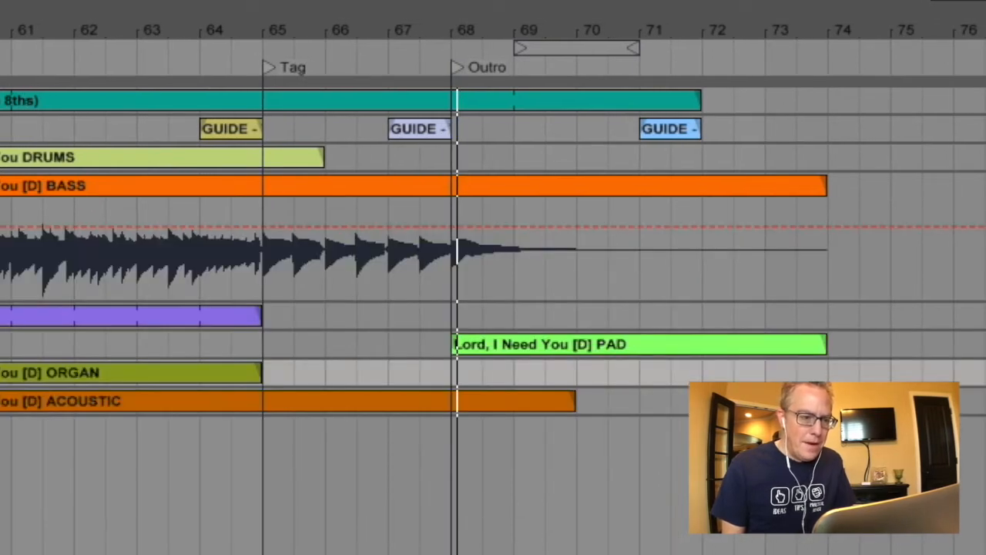
Step: Delete the guide clips at bars 67 and 71, and trim the end of the Click clip back to bar 68
{"action": "left_click", "coordinate": [419, 129]}
{"action": "key", "text": "Delete"}
{"action": "left_click", "coordinate": [670, 129]}
{"action": "key", "text": "Delete"}
{"action": "left_click_drag", "start_coordinate": [700, 101], "coordinate": [450, 101]}
Step: Delete the Outro locator and the Pad clip that starts at bar 68
{"action": "left_click", "coordinate": [457, 68]}
{"action": "key", "text": "Delete"}
{"action": "left_click", "coordinate": [509, 344]}
{"action": "key", "text": "Delete"}
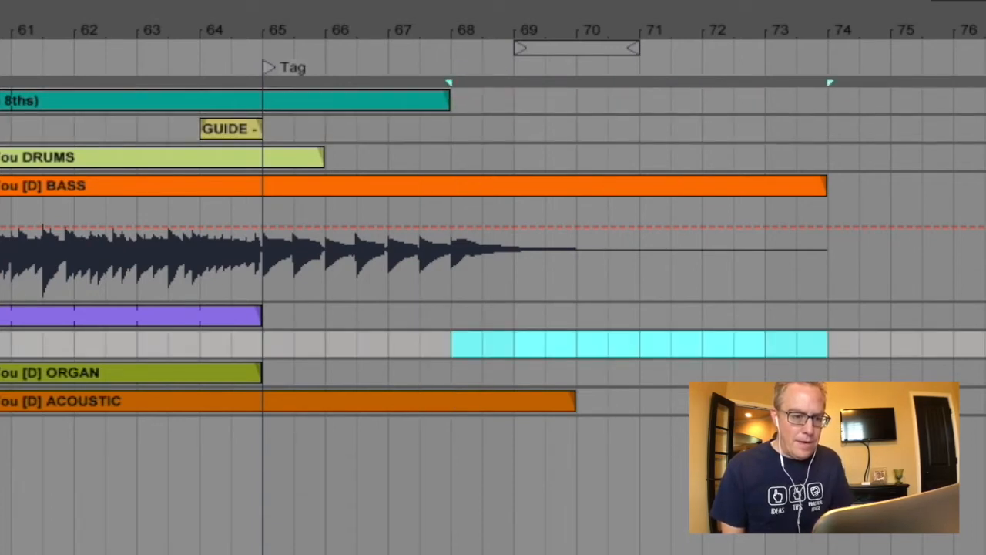
Step: Add a locator at bar 68 and name it #2
{"action": "left_click", "coordinate": [985, 401]}
{"action": "left_click", "coordinate": [985, 400]}
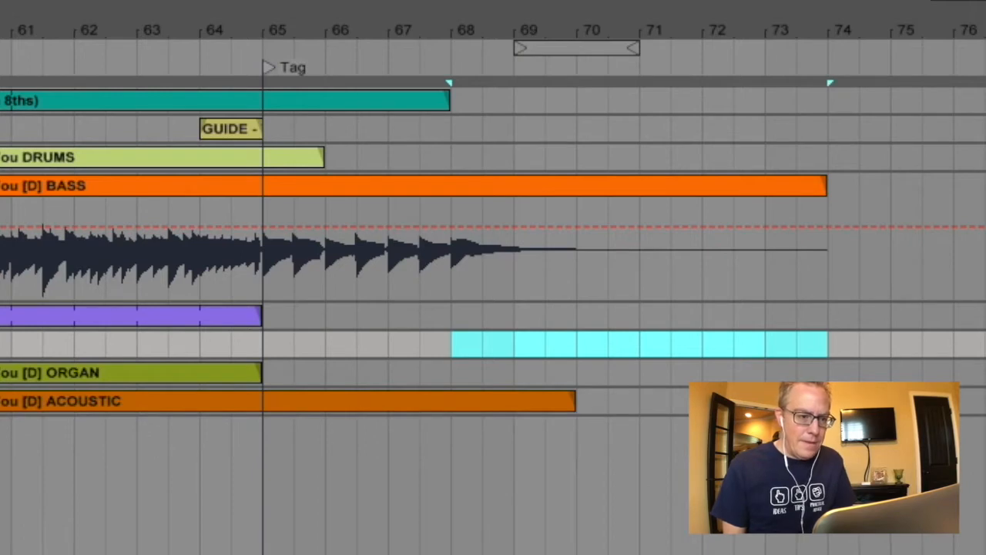
{"action": "left_click", "coordinate": [452, 129]}
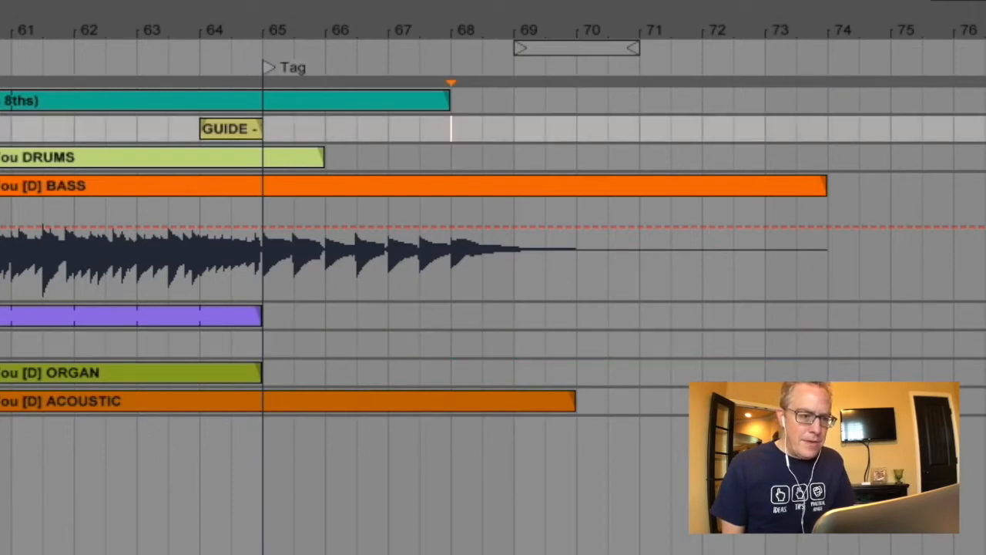
{"action": "left_click", "coordinate": [985, 67]}
{"action": "key", "text": "ctrl+r"}
{"action": "type", "text": "#2"}
{"action": "key", "text": "Return"}
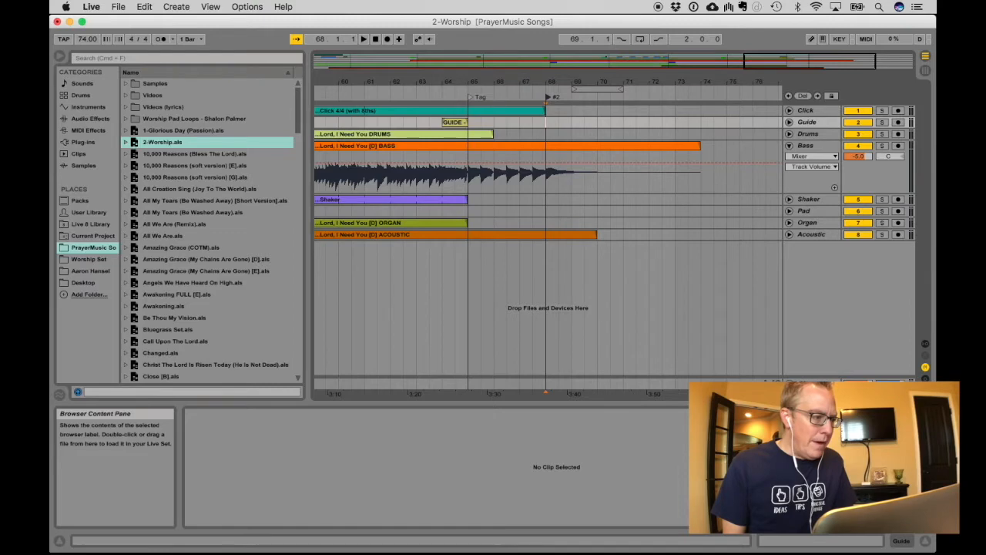
Step: Place GUIDE - ENDING.aif on the Guide track at bar 67, and copy the intro's GUIDE - COUNT 4/4 SLOW behind it
{"action": "scroll", "coordinate": [208, 231], "scroll_direction": "down", "scroll_amount": 20}
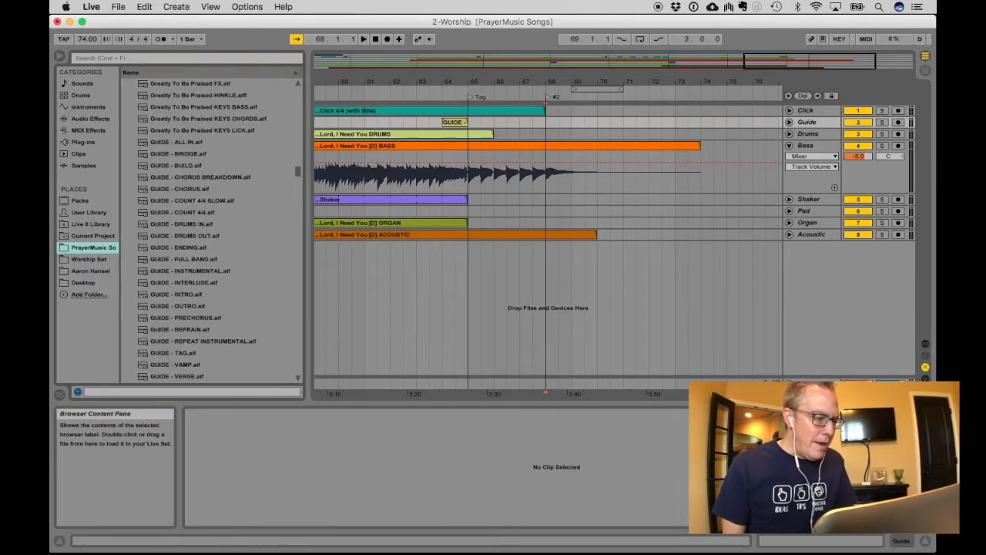
{"action": "left_click_drag", "start_coordinate": [178, 248], "coordinate": [522, 123]}
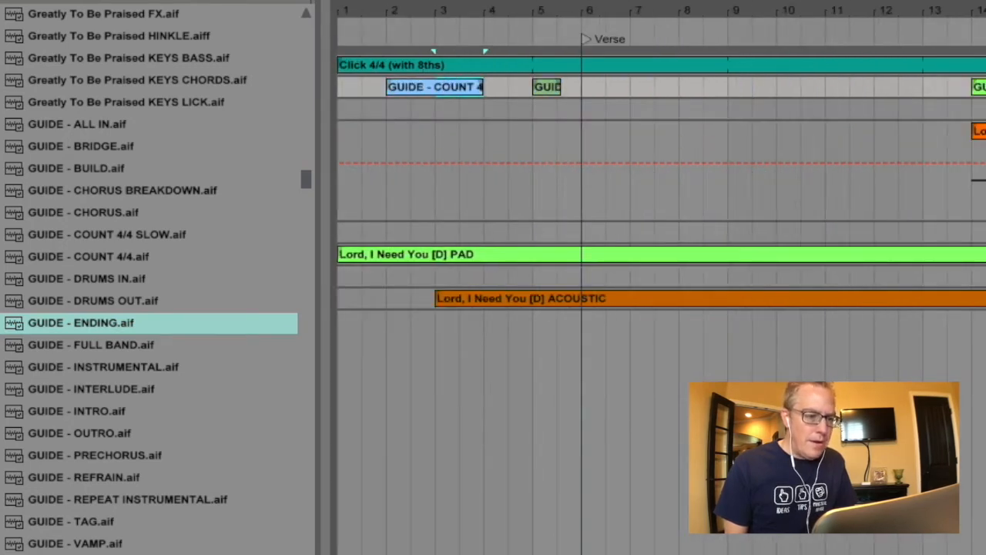
{"action": "scroll", "coordinate": [661, 231], "scroll_direction": "right", "scroll_amount": 20}
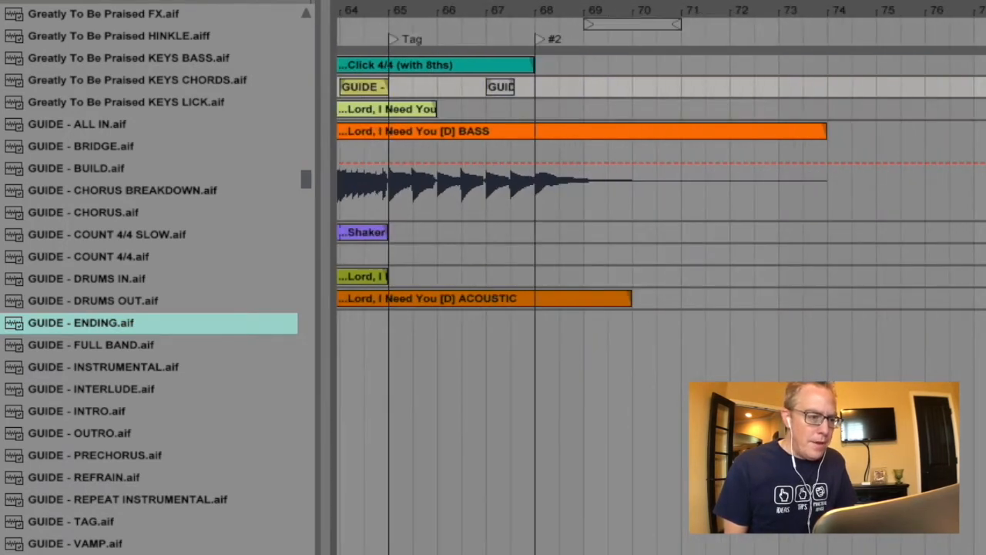
{"action": "left_click_drag", "start_coordinate": [594, 11], "coordinate": [593, 69]}
{"action": "scroll", "coordinate": [593, 231], "scroll_direction": "left", "scroll_amount": 9}
{"action": "scroll", "coordinate": [593, 231], "scroll_direction": "right", "scroll_amount": 2}
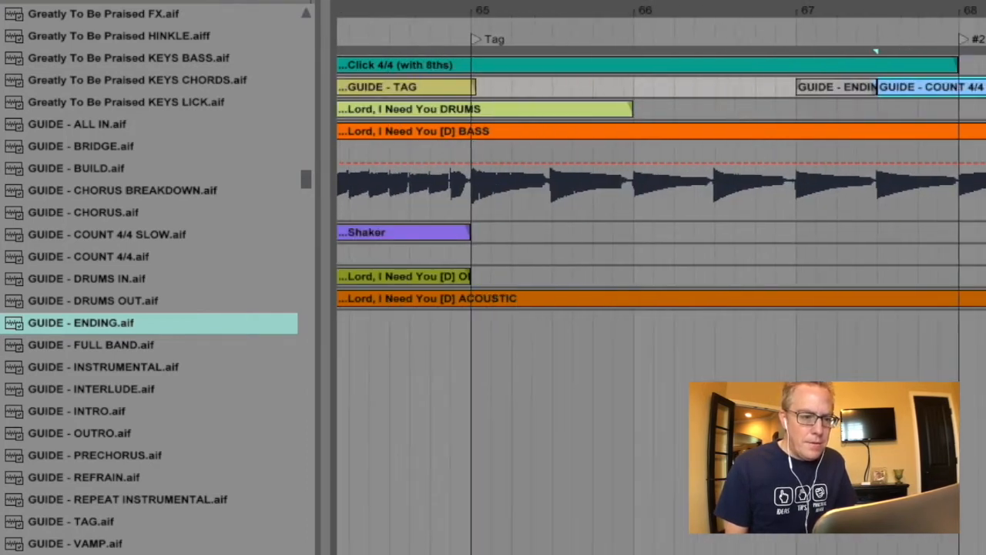
Step: Shift the slow count guide back to start at bar 67 and the ending guide to the middle of bar 66
{"action": "scroll", "coordinate": [662, 231], "scroll_direction": "right", "scroll_amount": 4}
{"action": "left_click_drag", "start_coordinate": [712, 87], "coordinate": [630, 87]}
{"action": "left_click_drag", "start_coordinate": [833, 87], "coordinate": [752, 87]}
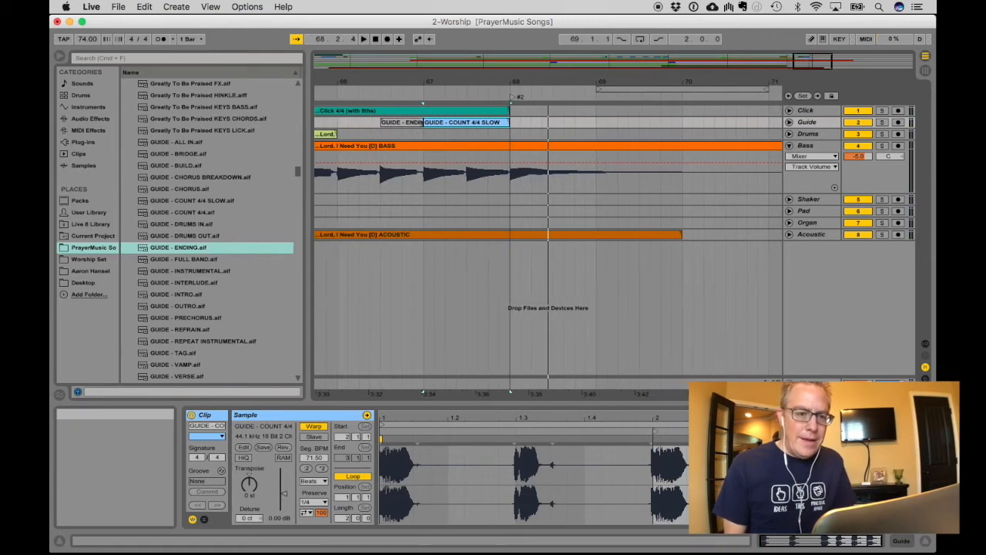
{"action": "left_click_drag", "start_coordinate": [568, 82], "coordinate": [568, 43]}
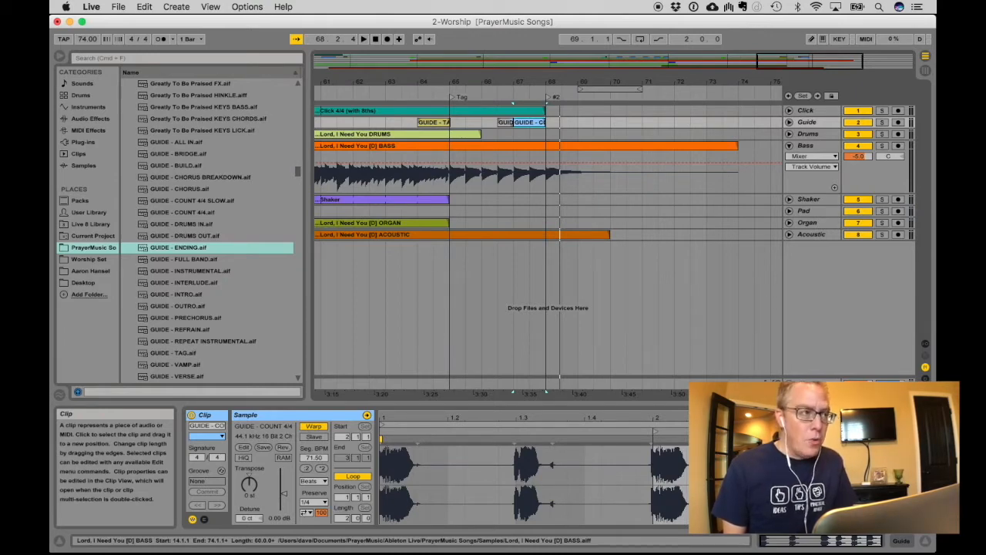
Step: Switch to the Planning Center plan in Safari to check the BPM of The Greatness Of Our God, and return to Live
{"action": "key", "text": "super+Tab"}
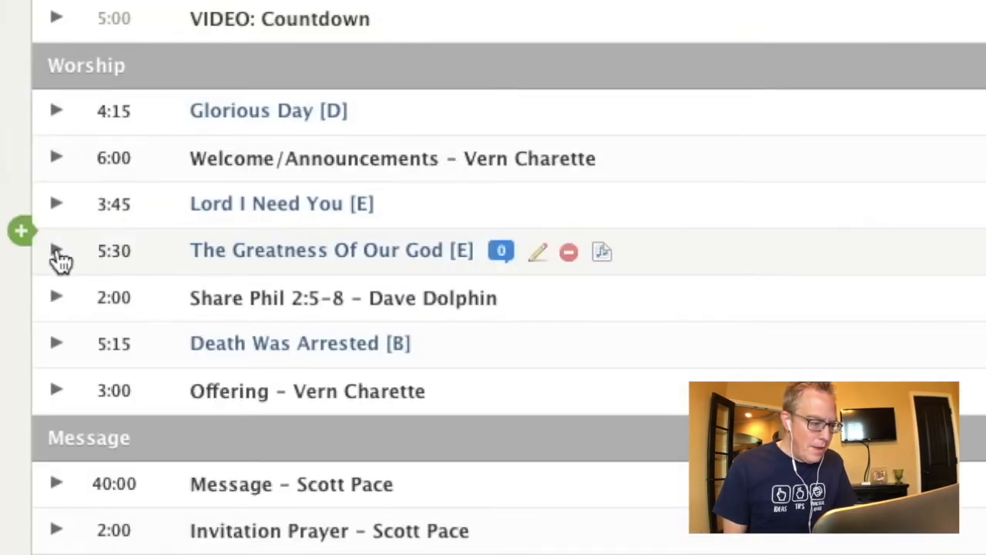
{"action": "left_click", "coordinate": [209, 360]}
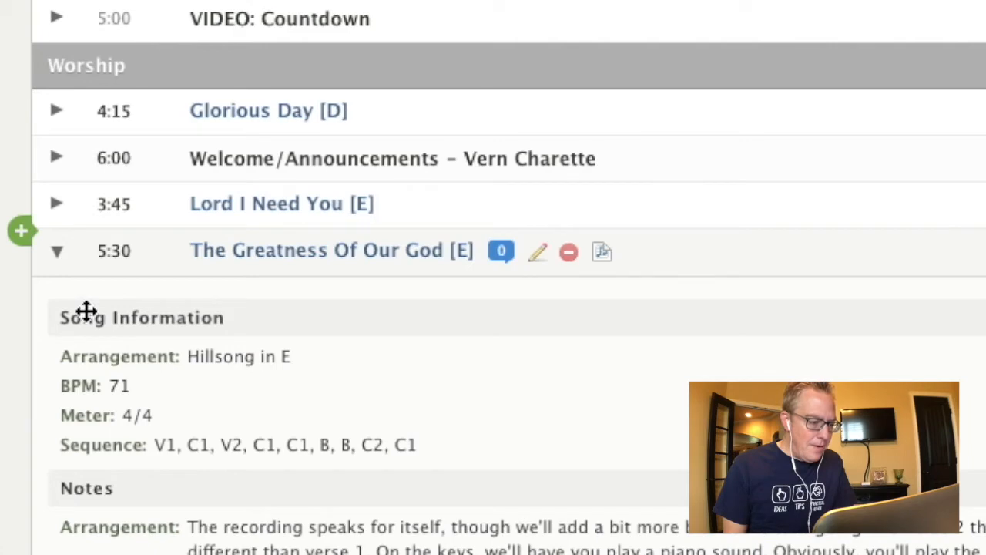
{"action": "left_click", "coordinate": [60, 257]}
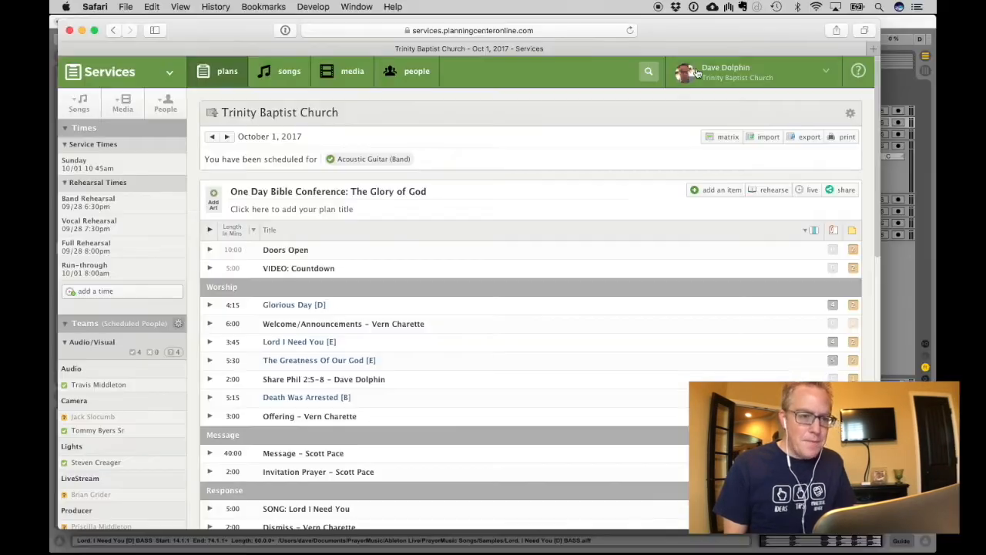
{"action": "key", "text": "super+Tab"}
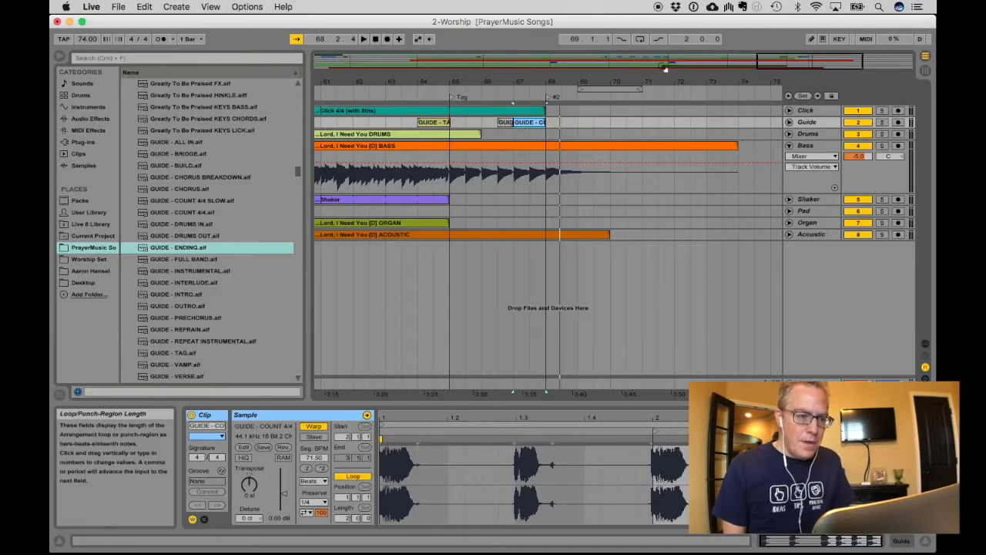
Step: Automate the Master track's Song Tempo within a 71 to 74 BPM range, dropping it to 71 BPM at the #2 locator
{"action": "left_click", "coordinate": [789, 382]}
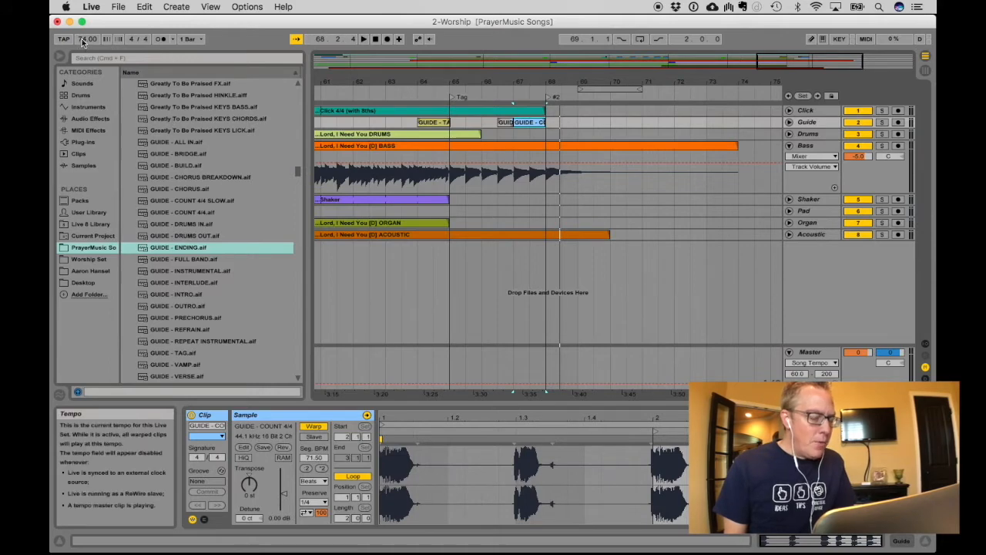
{"action": "left_click", "coordinate": [824, 374]}
{"action": "type", "text": "74"}
{"action": "key", "text": "Return"}
{"action": "left_click", "coordinate": [802, 375]}
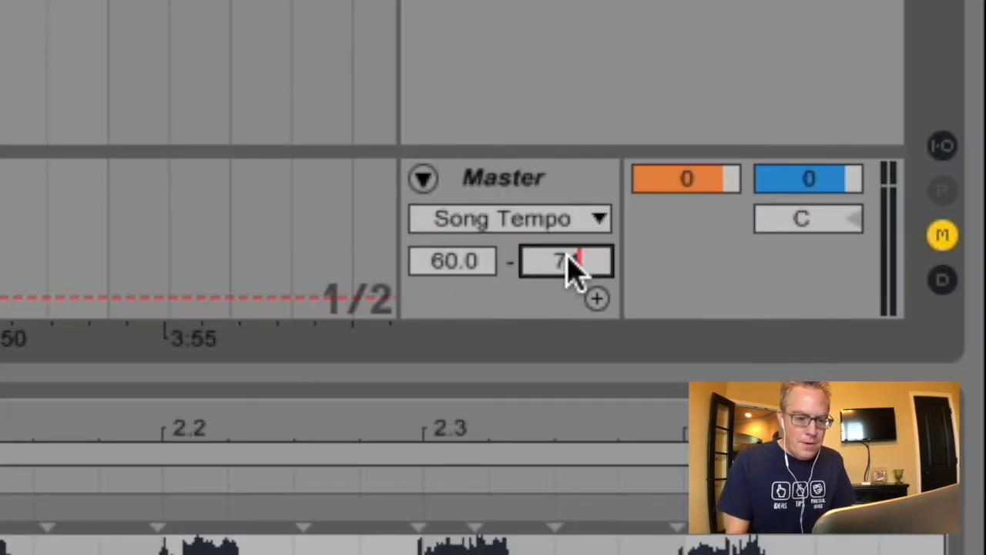
{"action": "type", "text": "71"}
{"action": "key", "text": "Return"}
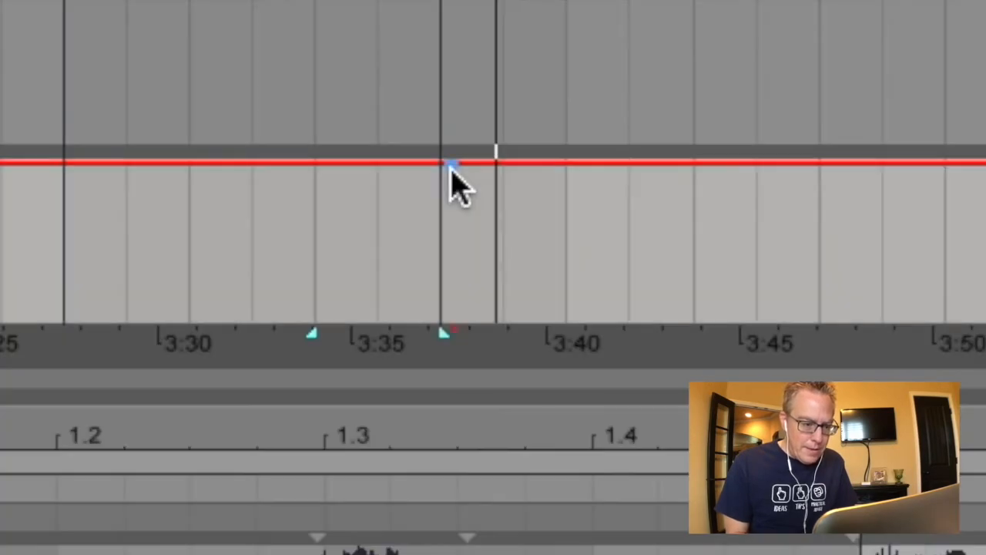
{"action": "left_click", "coordinate": [548, 351]}
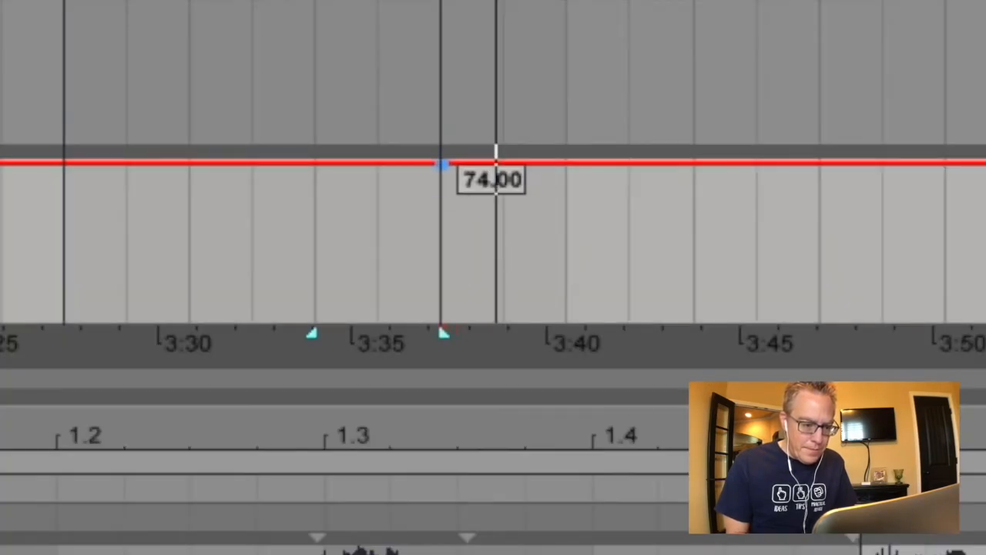
{"action": "left_click_drag", "start_coordinate": [457, 170], "coordinate": [441, 321]}
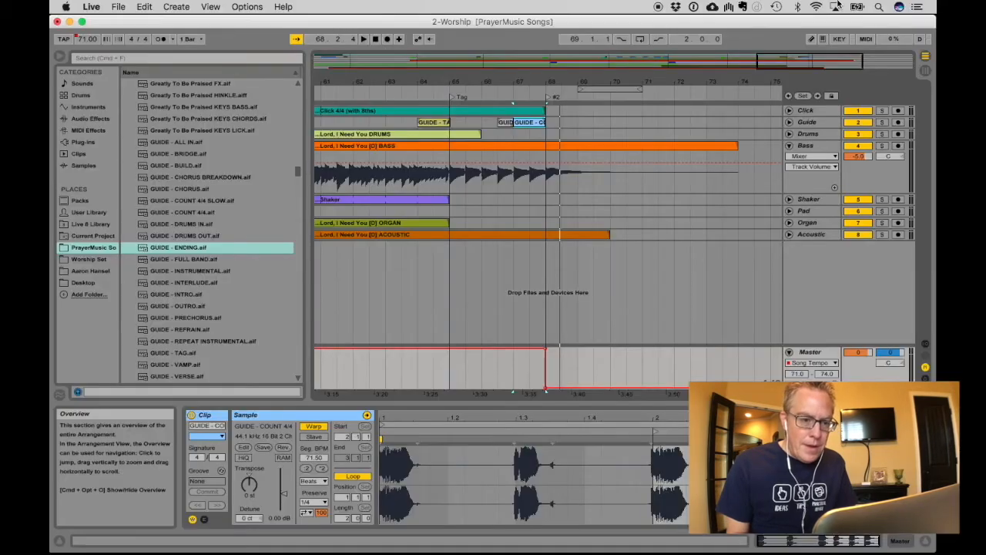
Step: Split the bass and acoustic clips at bar 68, and turn off Warp on both trailing pieces
{"action": "left_click_drag", "start_coordinate": [754, 144], "coordinate": [548, 241]}
{"action": "key", "text": "super+e"}
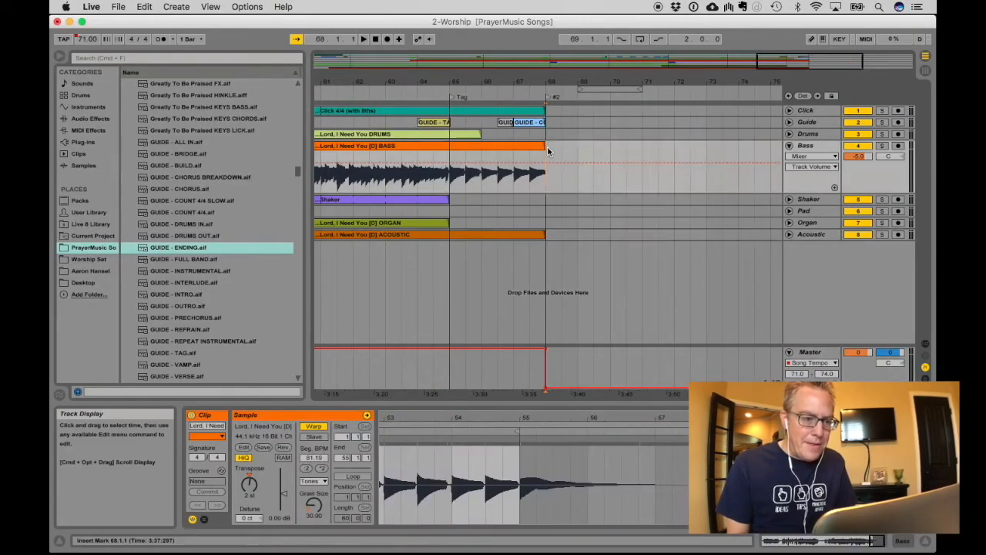
{"action": "left_click", "coordinate": [580, 152]}
{"action": "left_click", "coordinate": [574, 235]}
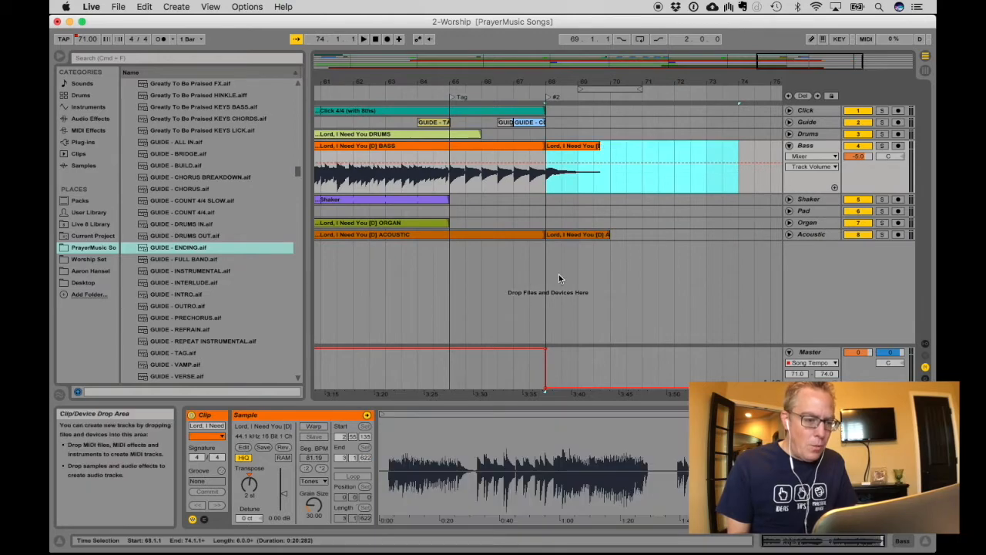
{"action": "left_click", "coordinate": [572, 235]}
{"action": "left_click", "coordinate": [314, 426]}
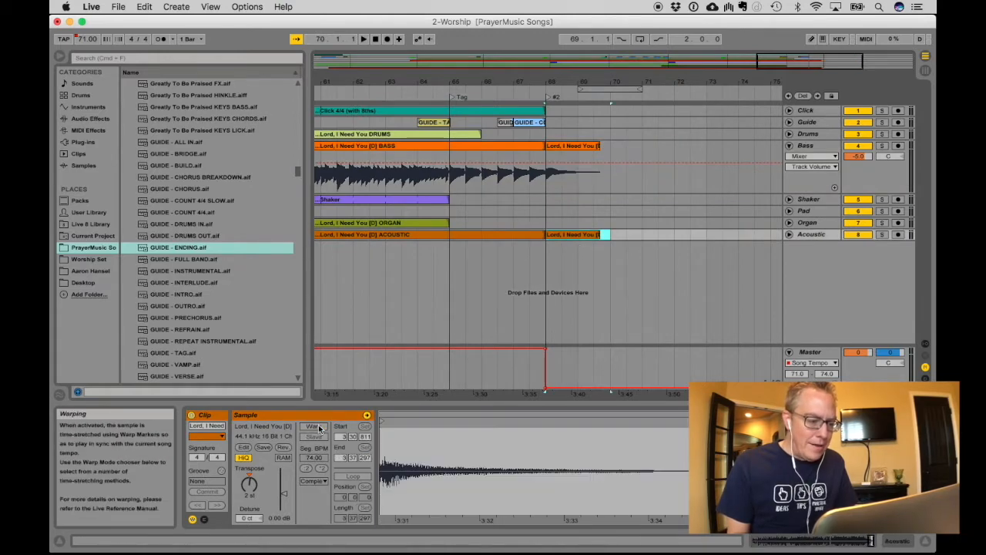
Step: Audition the song's ending across the tempo change at #2, and fold the Master and Bass tracks
{"action": "left_click", "coordinate": [511, 93]}
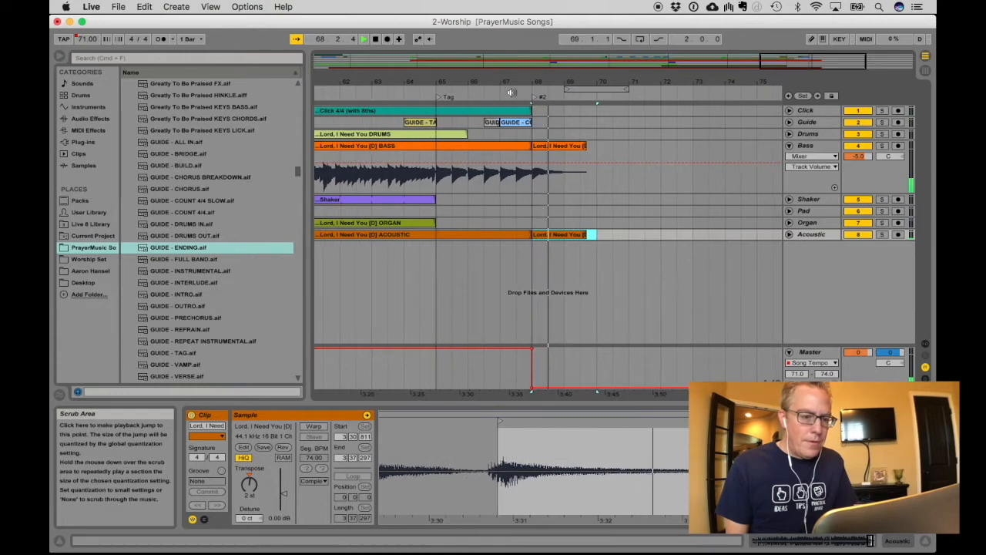
{"action": "key", "text": "space"}
{"action": "left_click", "coordinate": [789, 351]}
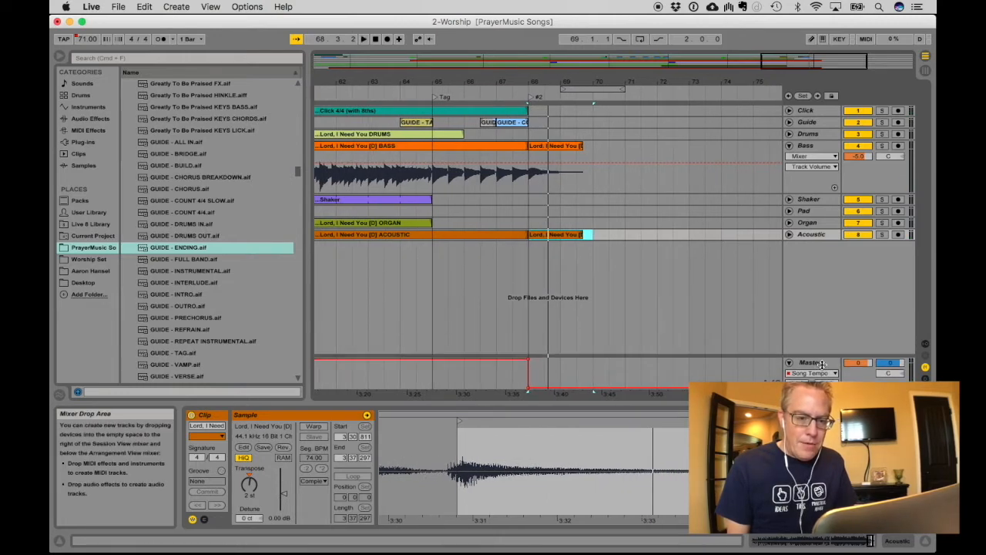
{"action": "left_click", "coordinate": [789, 145]}
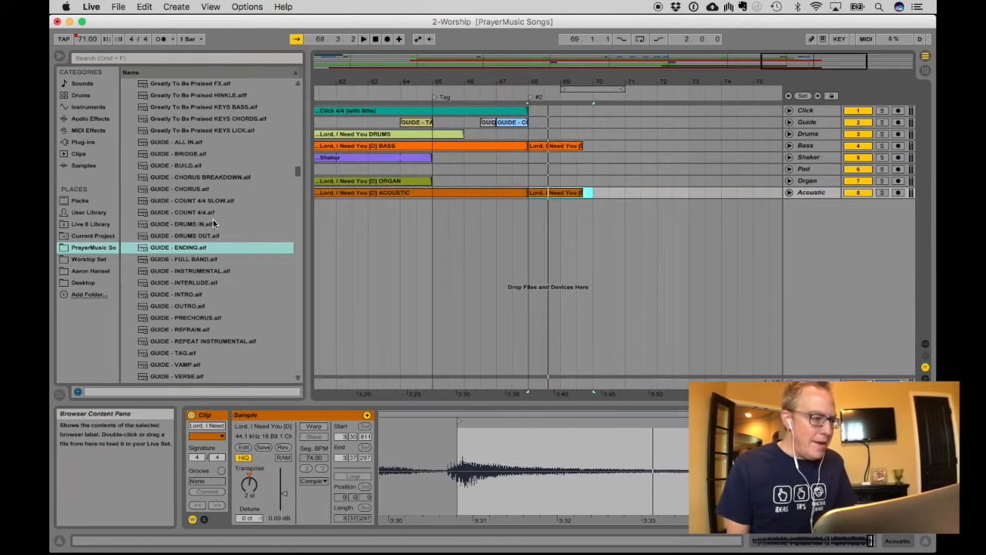
Step: Add the set The Greatness of Our God.als from the PrayerMusic Songs folder as new tracks below the Acoustic track
{"action": "scroll", "coordinate": [213, 219], "scroll_direction": "up", "scroll_amount": 15}
{"action": "left_click", "coordinate": [194, 83]}
{"action": "scroll", "coordinate": [208, 178], "scroll_direction": "down", "scroll_amount": 20}
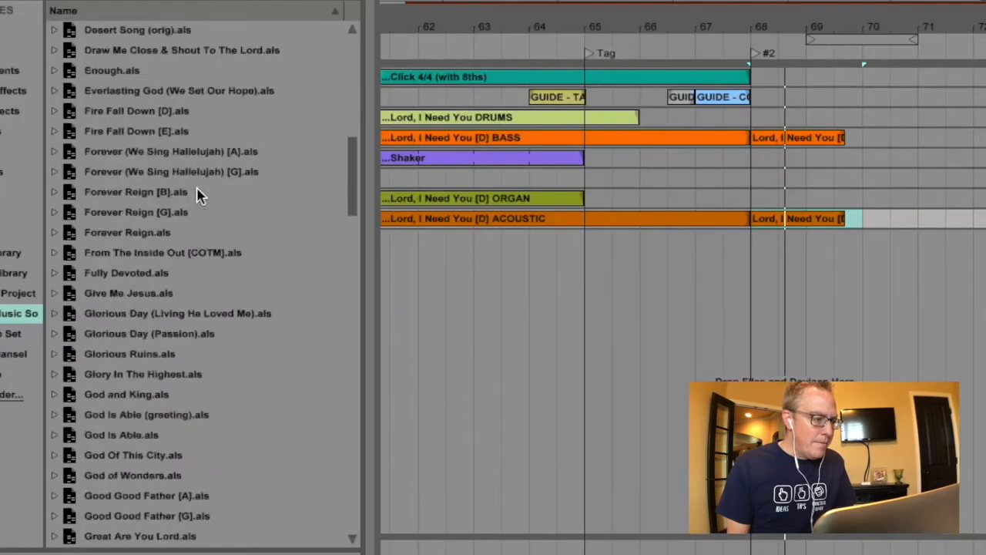
{"action": "scroll", "coordinate": [208, 178], "scroll_direction": "up", "scroll_amount": 10}
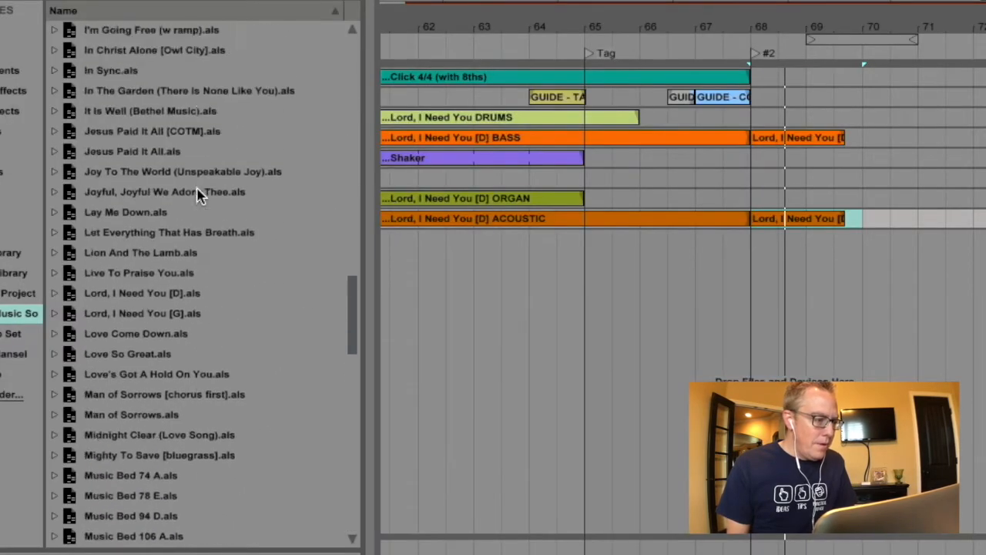
{"action": "scroll", "coordinate": [198, 195], "scroll_direction": "up", "scroll_amount": 8}
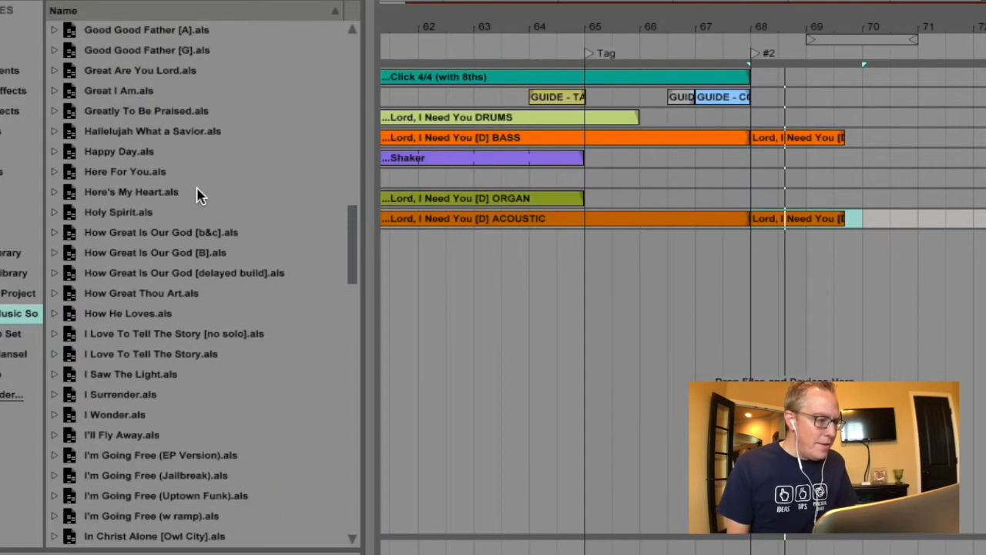
{"action": "scroll", "coordinate": [198, 194], "scroll_direction": "down", "scroll_amount": 20}
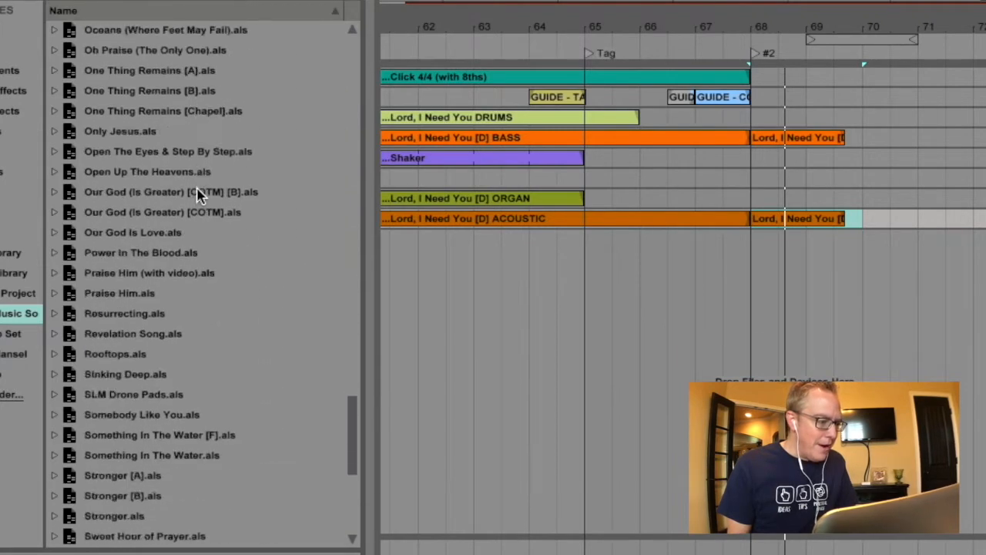
{"action": "scroll", "coordinate": [198, 194], "scroll_direction": "down", "scroll_amount": 3}
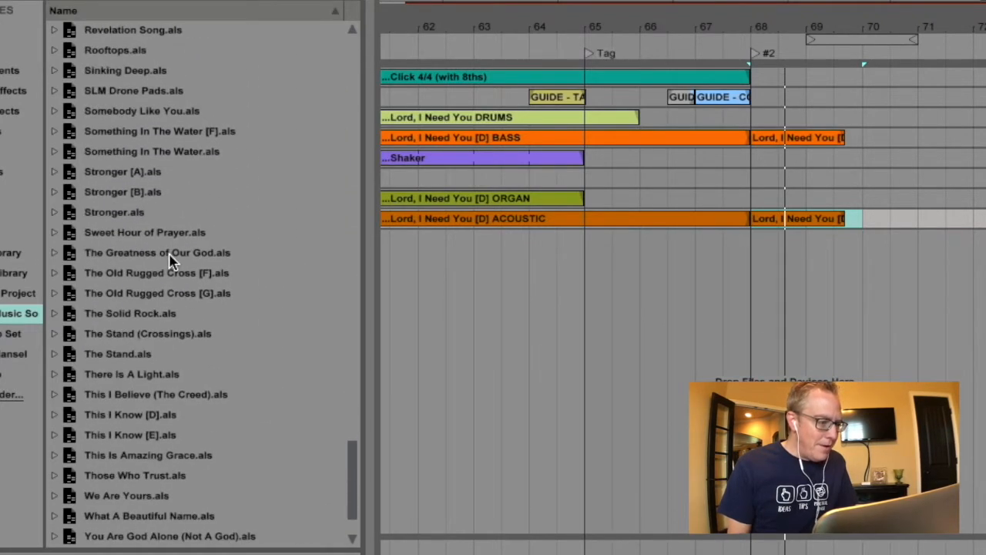
{"action": "left_click_drag", "start_coordinate": [167, 259], "coordinate": [451, 245]}
{"action": "left_click_drag", "start_coordinate": [406, 222], "coordinate": [410, 222]}
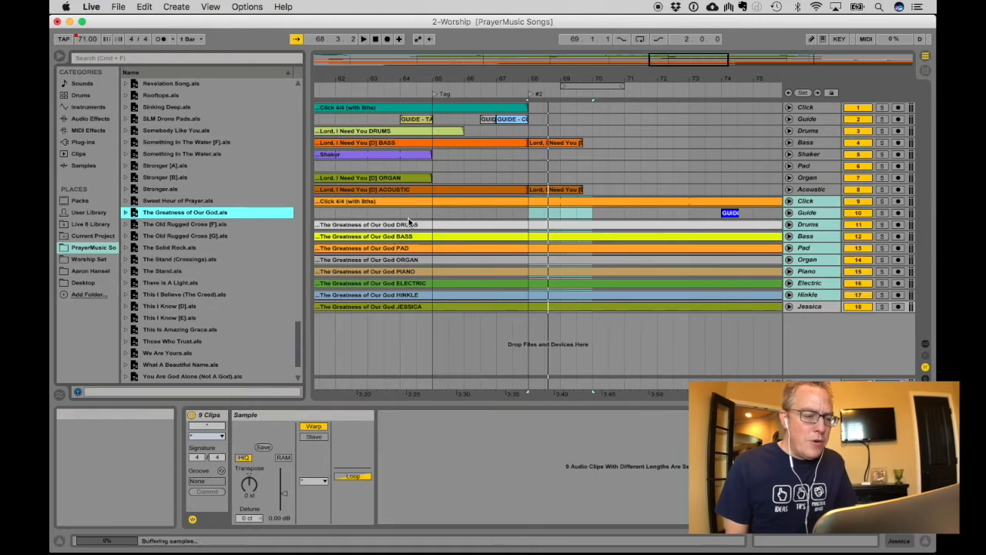
Step: Cut all The Greatness of Our God clips from bar 1 to bar 105 across the newly added tracks, Click through Jessica
{"action": "scroll", "coordinate": [408, 220], "scroll_direction": "left", "scroll_amount": 5}
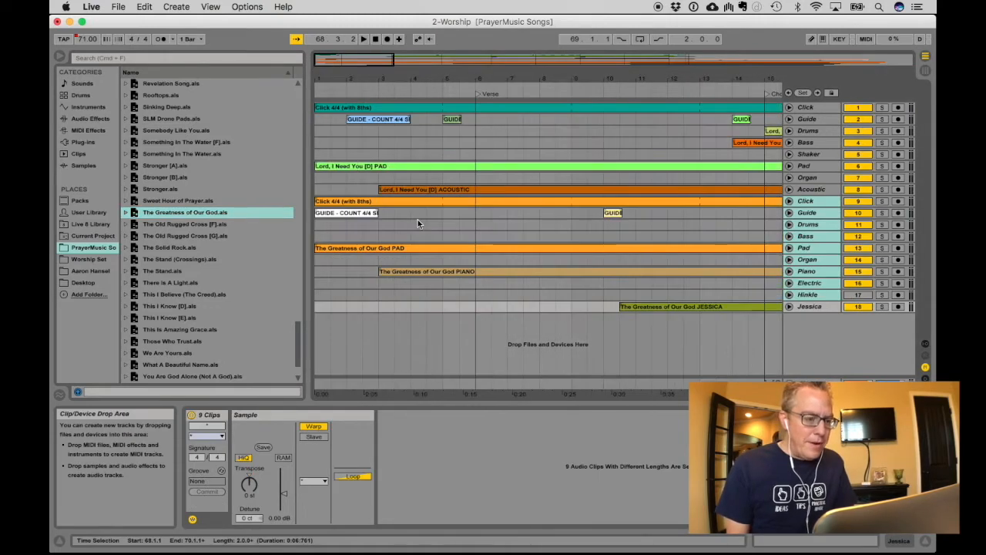
{"action": "scroll", "coordinate": [440, 223], "scroll_direction": "left", "scroll_amount": 5}
{"action": "scroll", "coordinate": [440, 221], "scroll_direction": "right", "scroll_amount": 15}
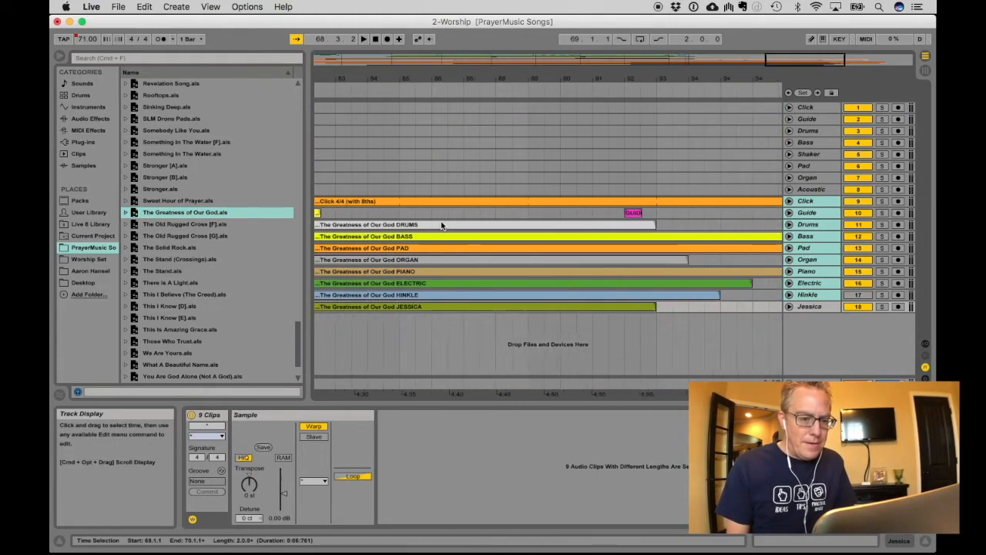
{"action": "scroll", "coordinate": [602, 209], "scroll_direction": "left", "scroll_amount": 20}
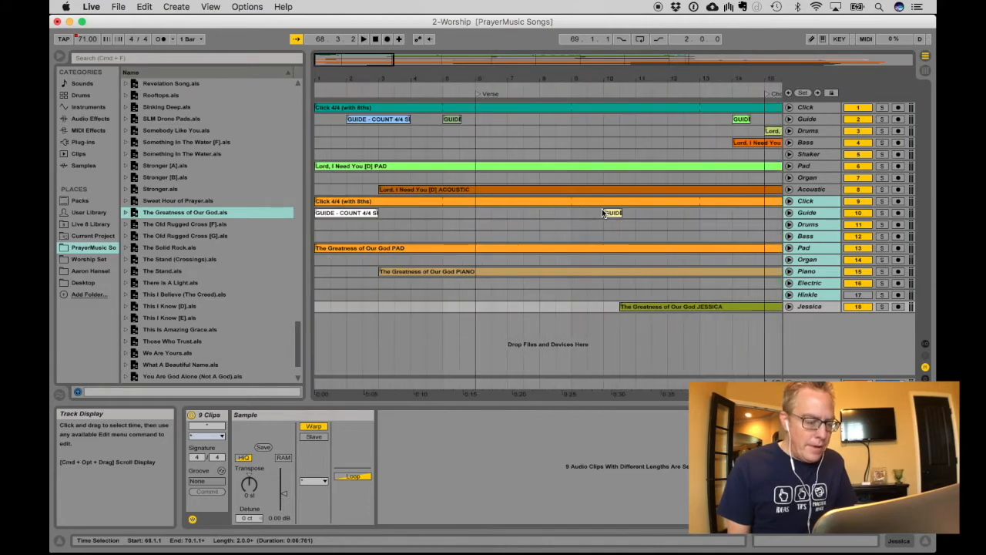
{"action": "scroll", "coordinate": [592, 184], "scroll_direction": "right", "scroll_amount": 20}
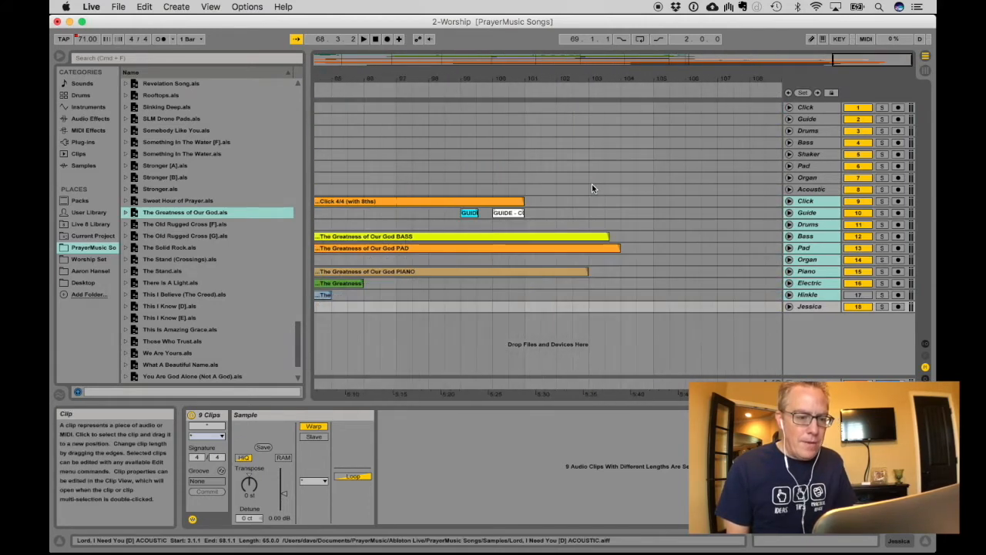
{"action": "left_click", "coordinate": [652, 203]}
{"action": "scroll", "coordinate": [653, 202], "scroll_direction": "left", "scroll_amount": 20}
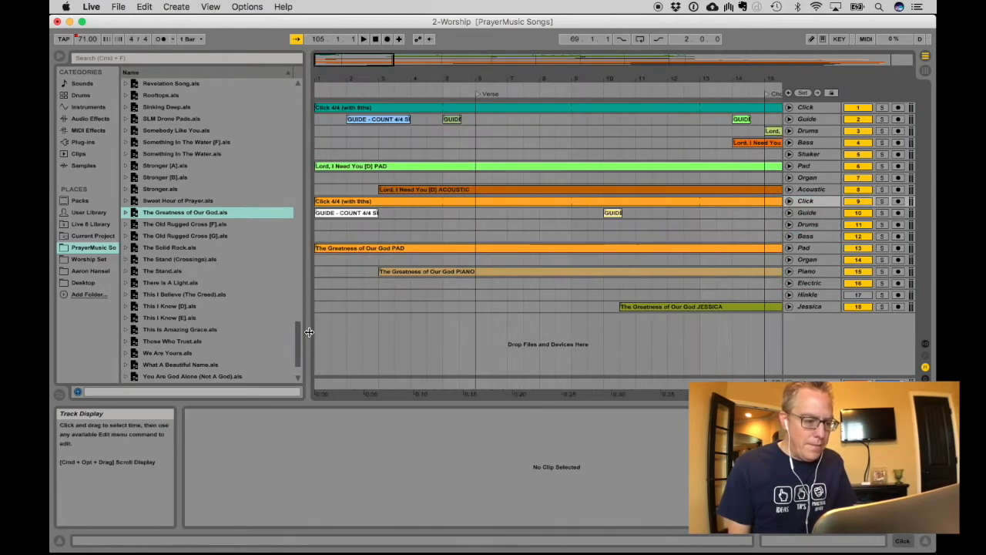
{"action": "left_click", "coordinate": [319, 306], "text": "shift"}
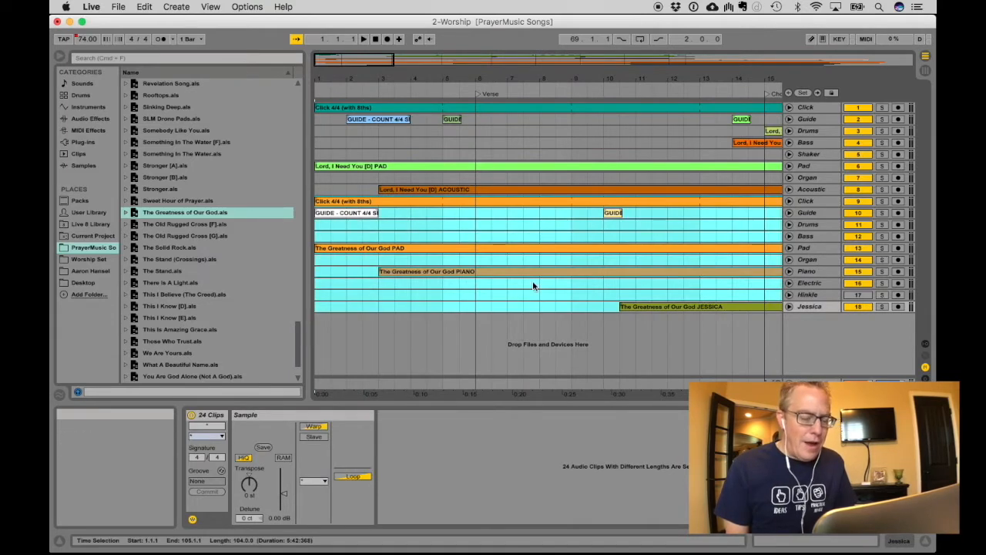
{"action": "key", "text": "Delete"}
Step: Paste the cut song clips at bar 68 on the second Click track, aligned with the #2 locator
{"action": "scroll", "coordinate": [591, 274], "scroll_direction": "right", "scroll_amount": 20}
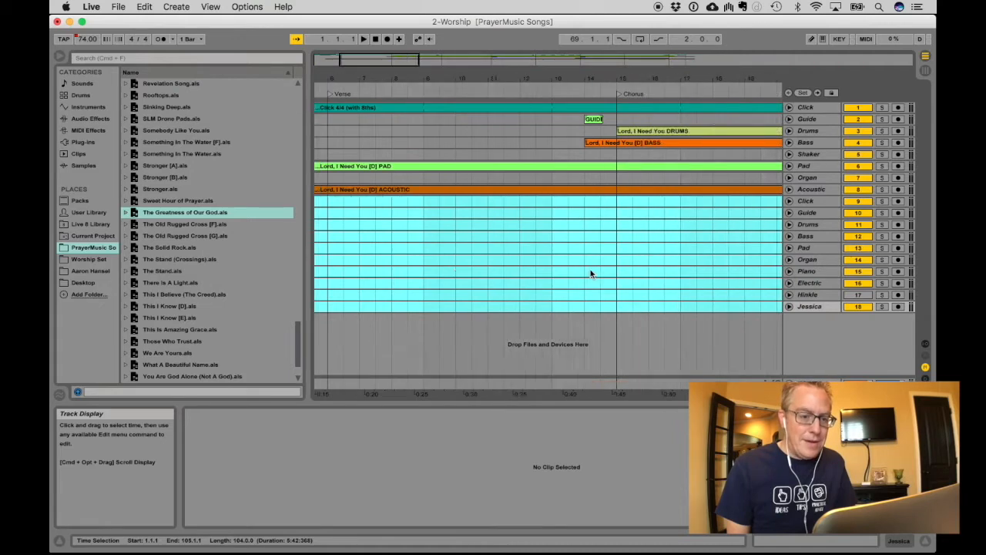
{"action": "scroll", "coordinate": [591, 273], "scroll_direction": "left", "scroll_amount": 8}
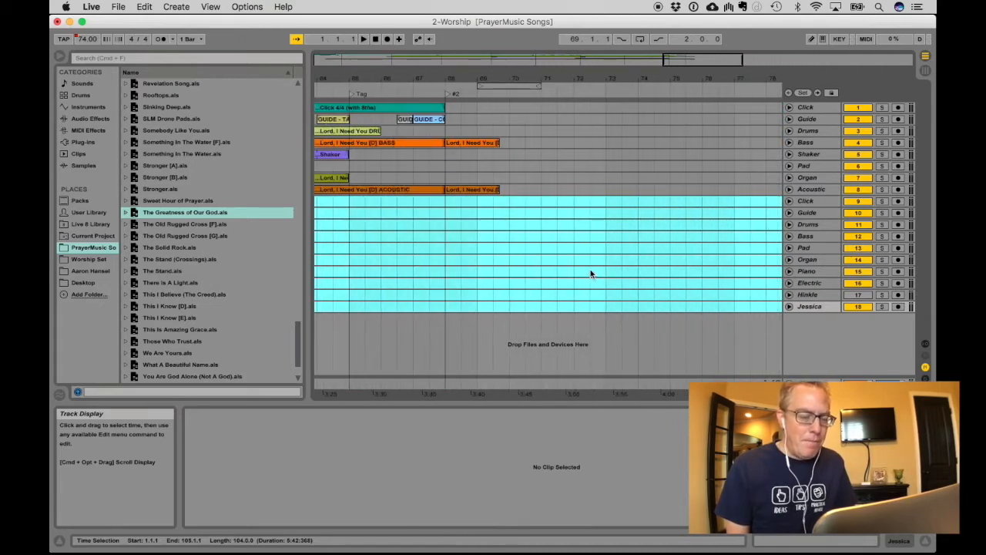
{"action": "left_click", "coordinate": [448, 201]}
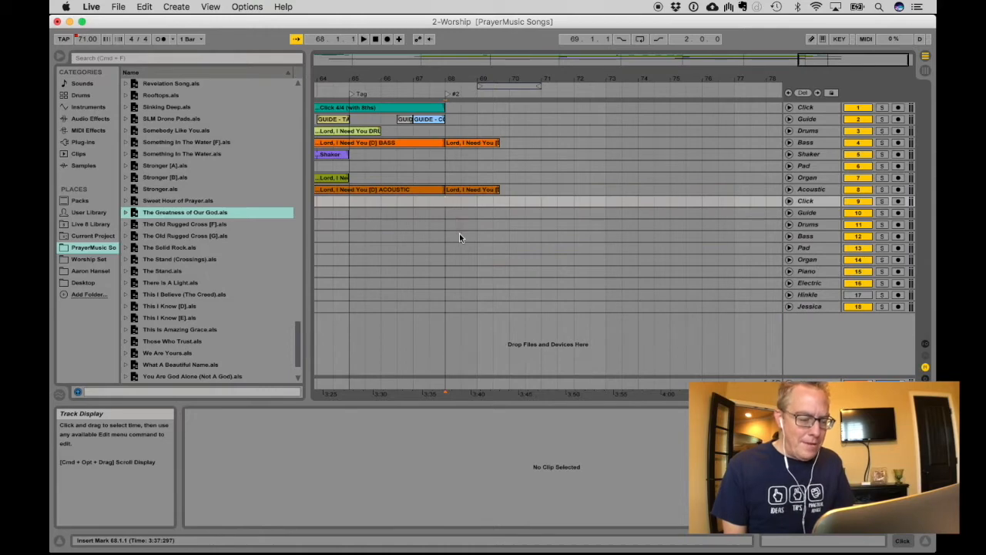
{"action": "key", "text": "super+v"}
Step: Audition the transition between the two songs from just before the #2 locator
{"action": "left_click", "coordinate": [433, 222]}
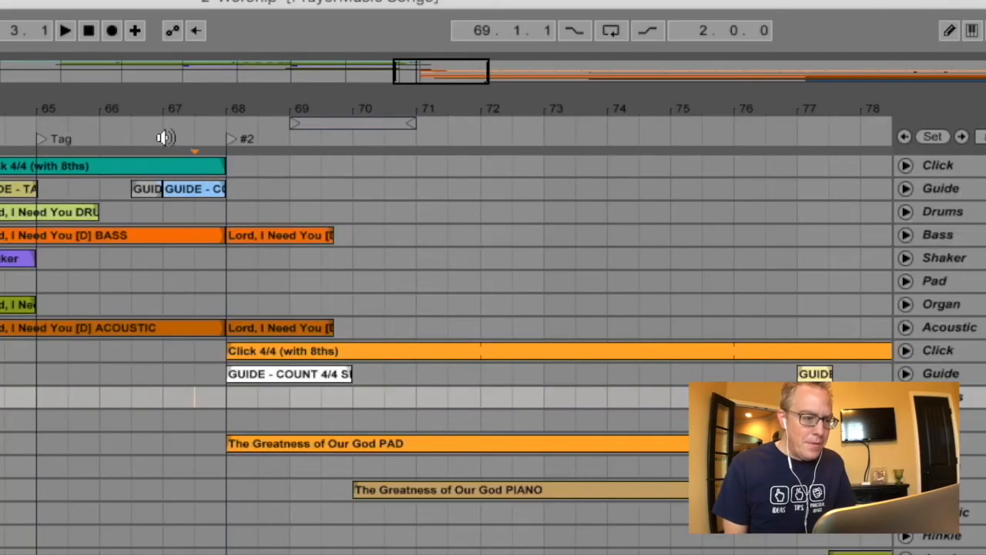
{"action": "key", "text": "space"}
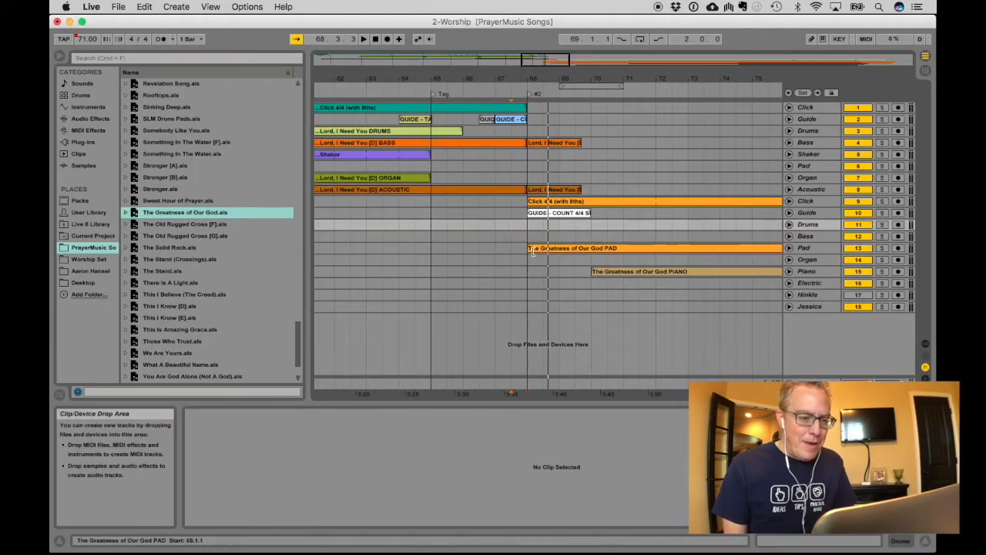
{"action": "left_click", "coordinate": [497, 89]}
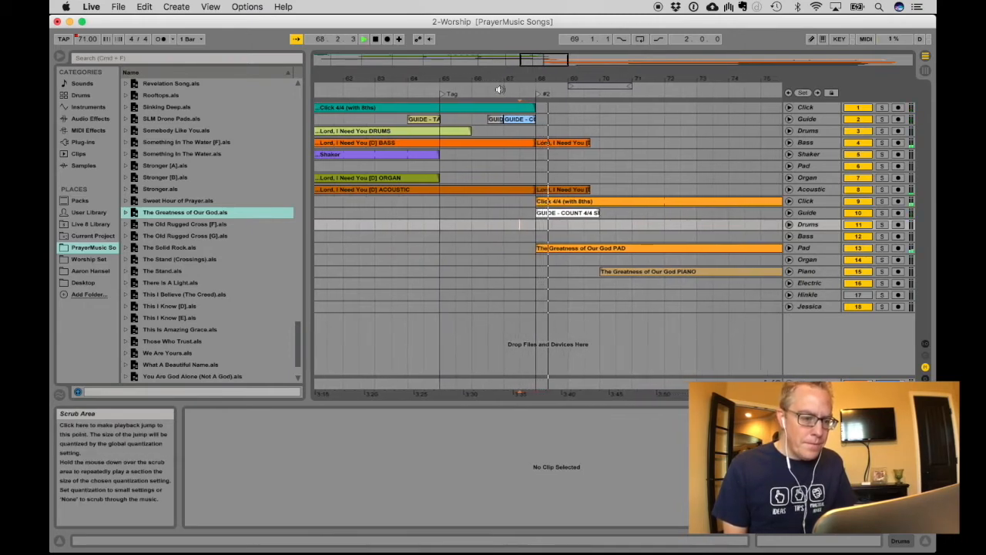
{"action": "key", "text": "space"}
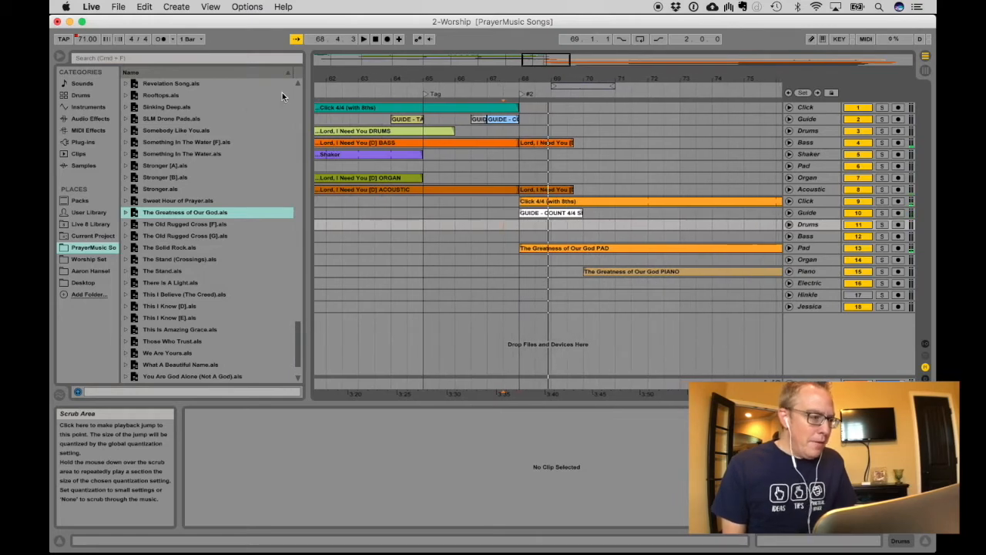
Step: Place the sample The Greatness of Our God PAD INTRO FROM E.aif on the second song's Pad track at bar 68
{"action": "scroll", "coordinate": [246, 112], "scroll_direction": "up", "scroll_amount": 15}
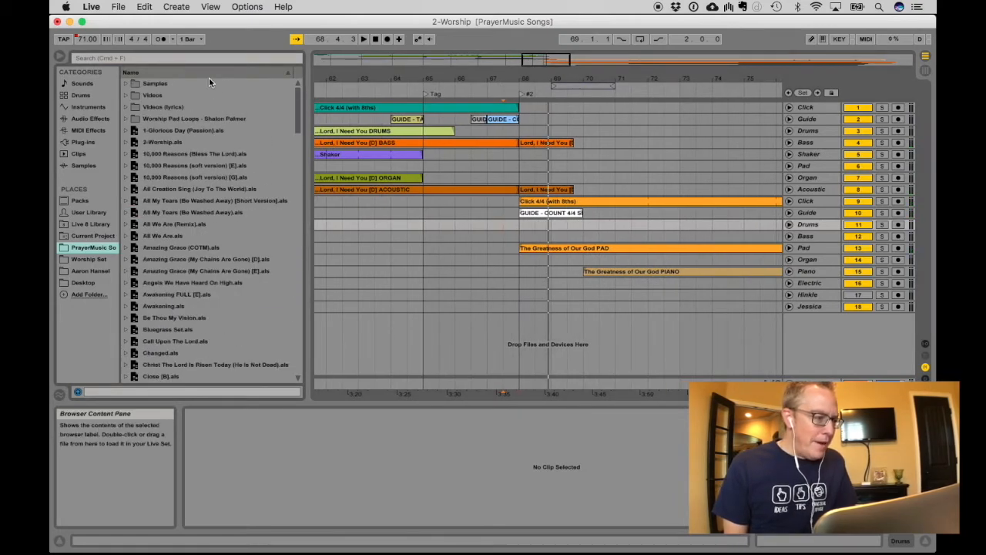
{"action": "left_click", "coordinate": [209, 85]}
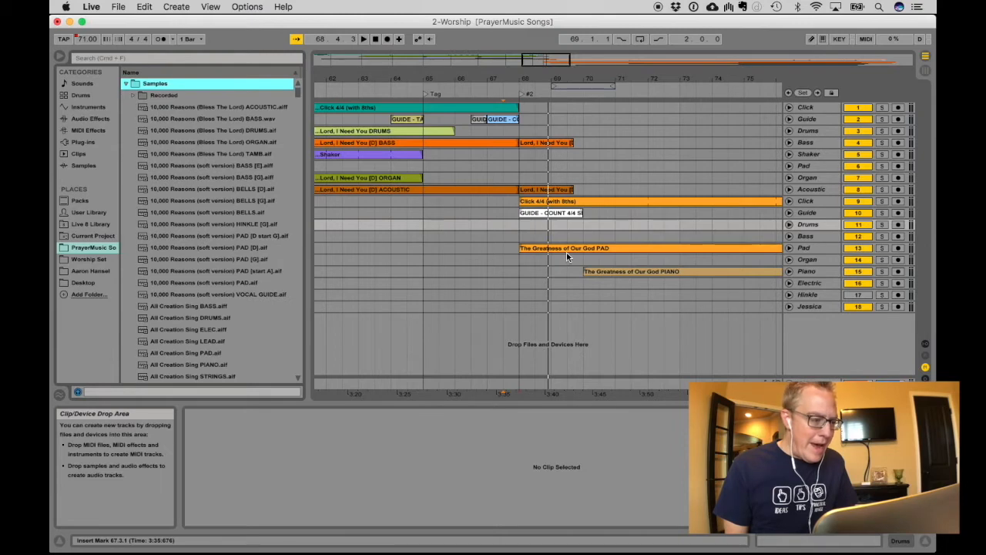
{"action": "scroll", "coordinate": [200, 273], "scroll_direction": "down", "scroll_amount": 15}
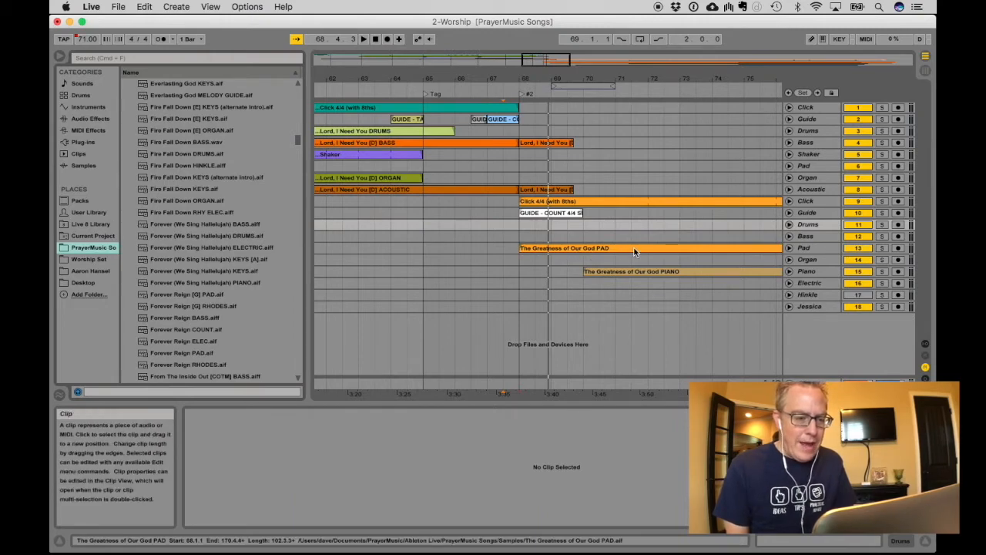
{"action": "scroll", "coordinate": [222, 241], "scroll_direction": "down", "scroll_amount": 10}
{"action": "scroll", "coordinate": [222, 240], "scroll_direction": "down", "scroll_amount": 10}
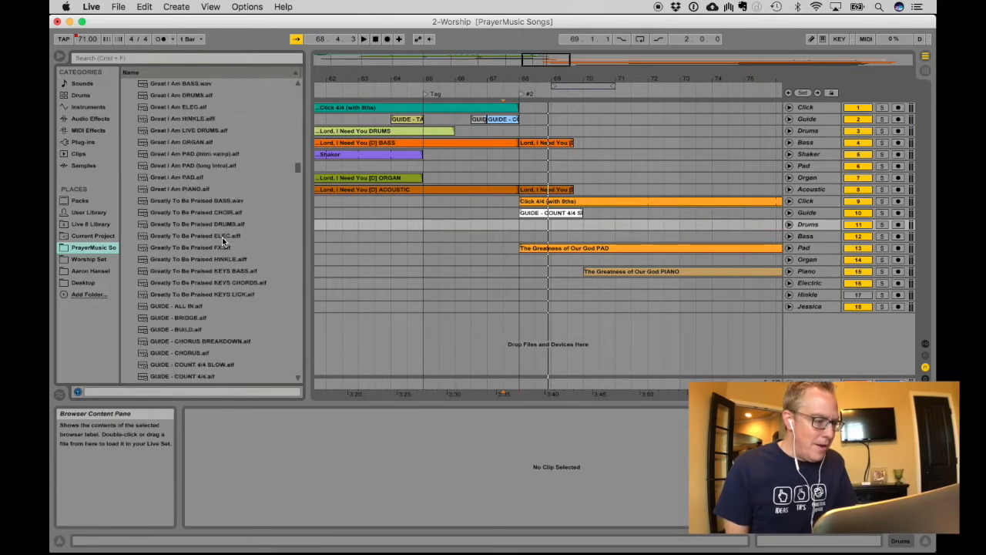
{"action": "scroll", "coordinate": [222, 237], "scroll_direction": "down", "scroll_amount": 10}
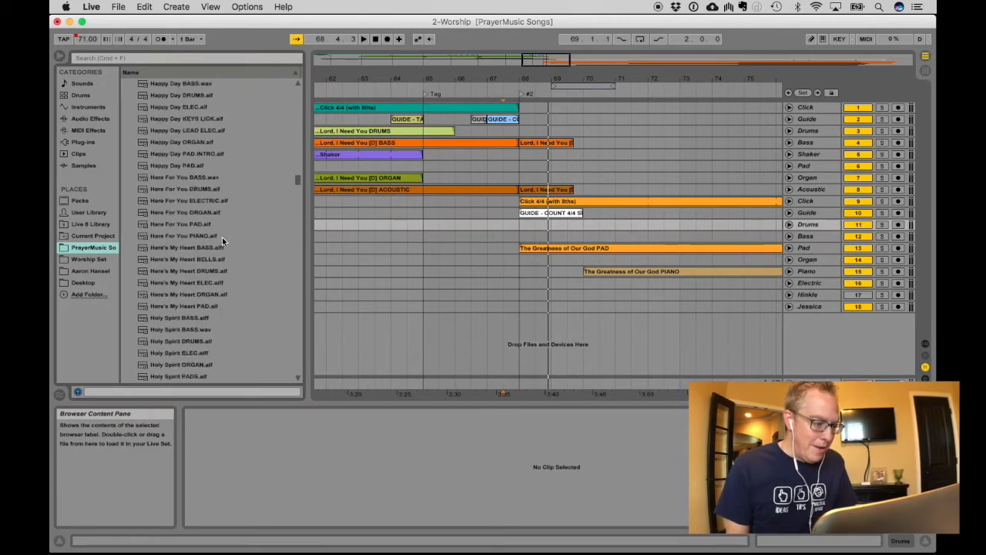
{"action": "scroll", "coordinate": [237, 197], "scroll_direction": "down", "scroll_amount": 2}
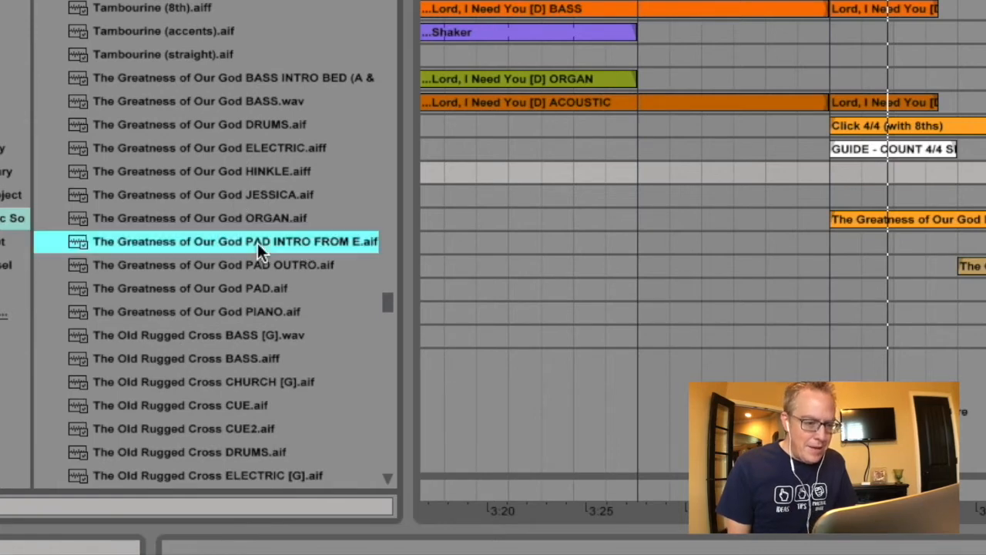
{"action": "left_click_drag", "start_coordinate": [258, 242], "coordinate": [837, 216]}
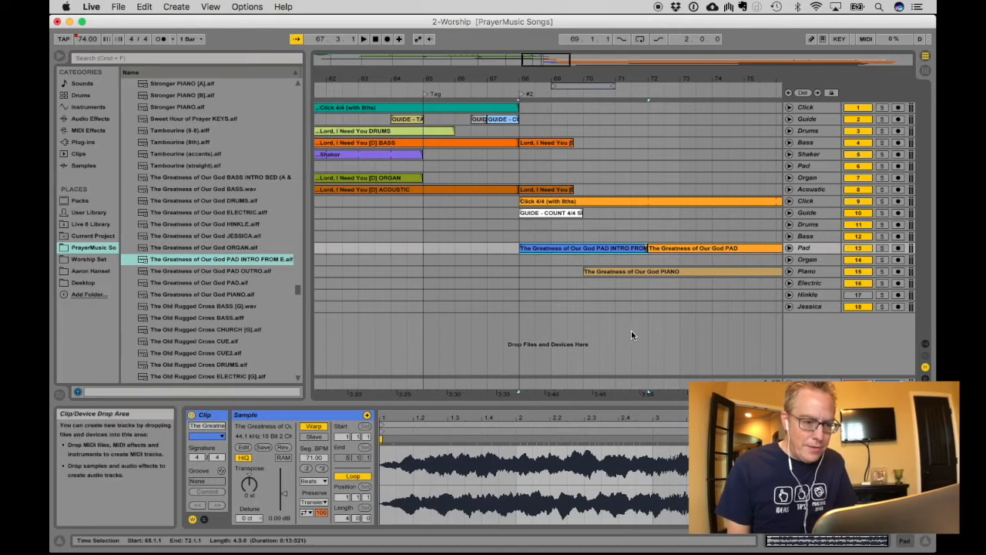
Step: Set the warp mode to Complex for both the main pad clip and the pad intro clip
{"action": "left_click", "coordinate": [683, 250]}
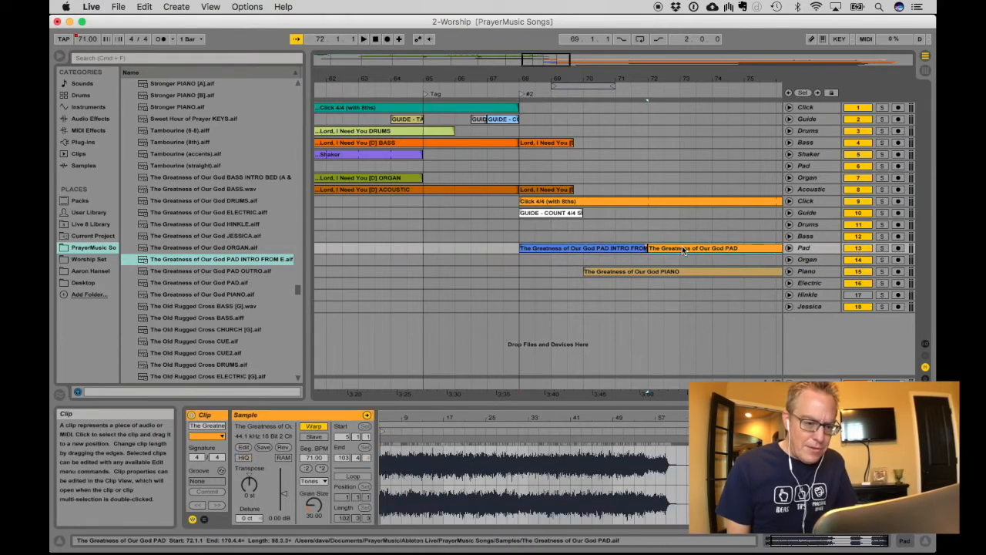
{"action": "left_click", "coordinate": [314, 481]}
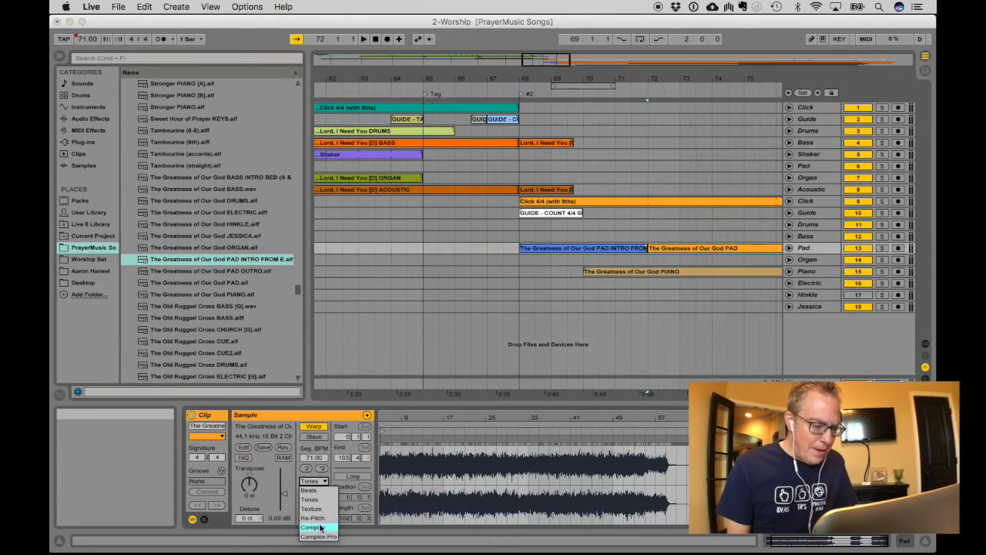
{"action": "left_click", "coordinate": [320, 527]}
{"action": "left_click", "coordinate": [554, 250]}
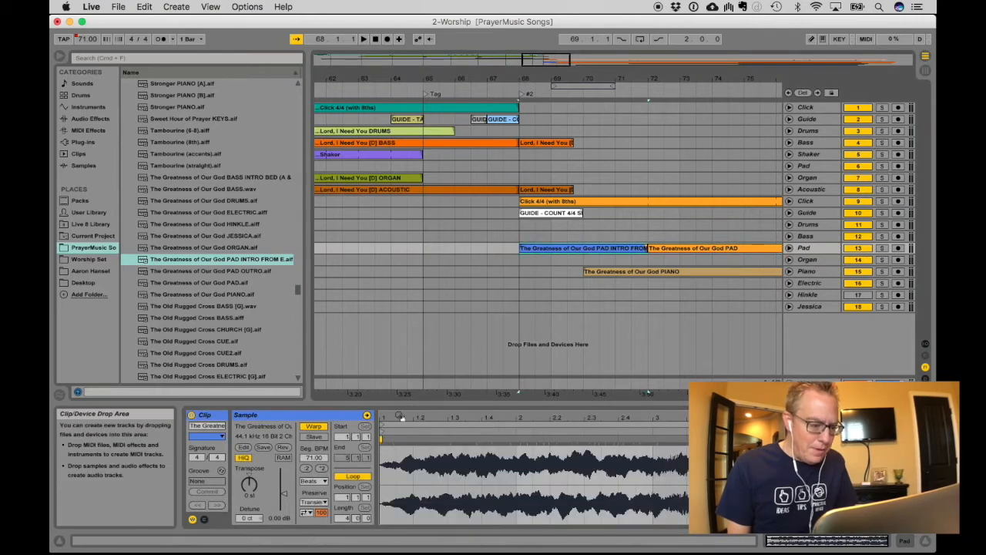
{"action": "left_click", "coordinate": [316, 481]}
{"action": "left_click", "coordinate": [319, 528]}
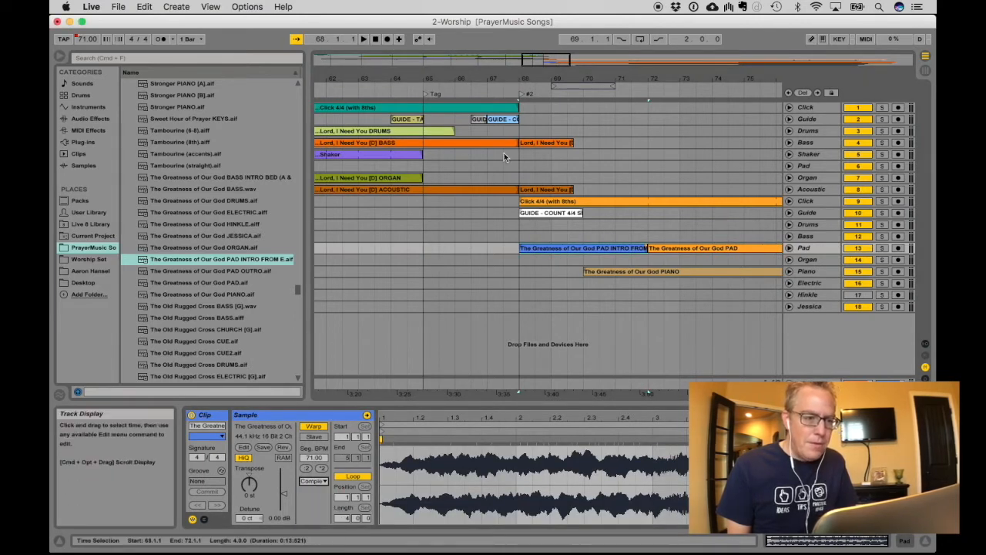
Step: Audition the transition into the second song with the new pad intro, and unfold the second song's Pad track
{"action": "left_click", "coordinate": [501, 88]}
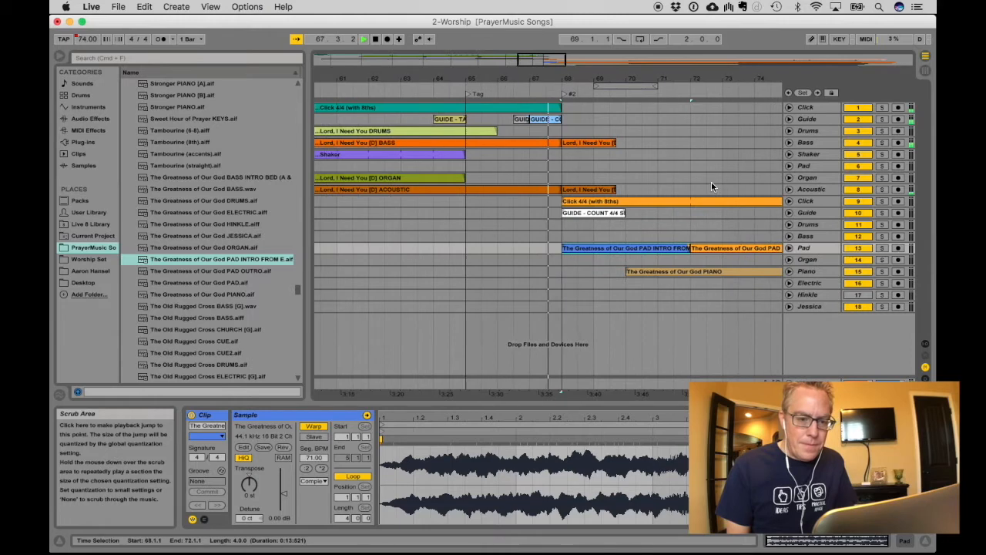
{"action": "left_click", "coordinate": [789, 249]}
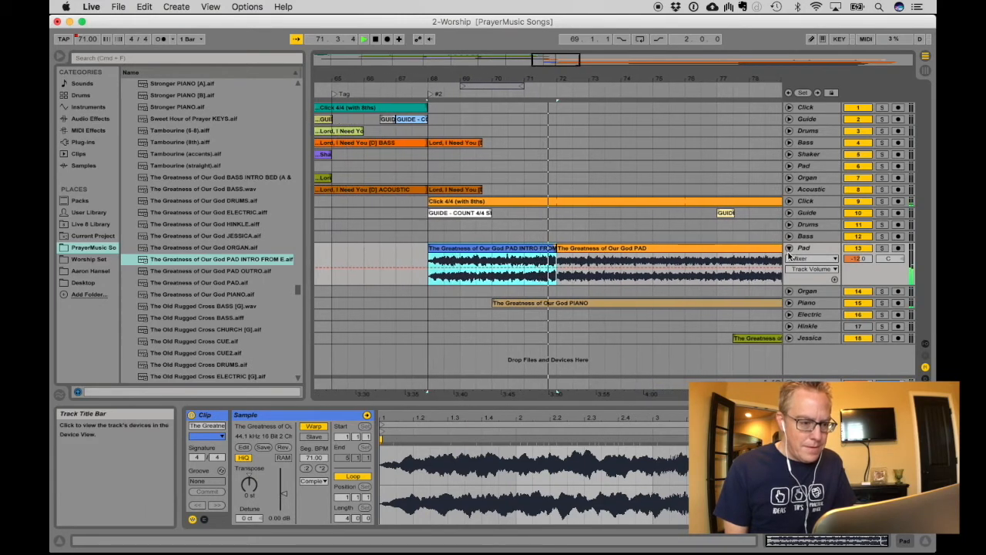
{"action": "key", "text": "space"}
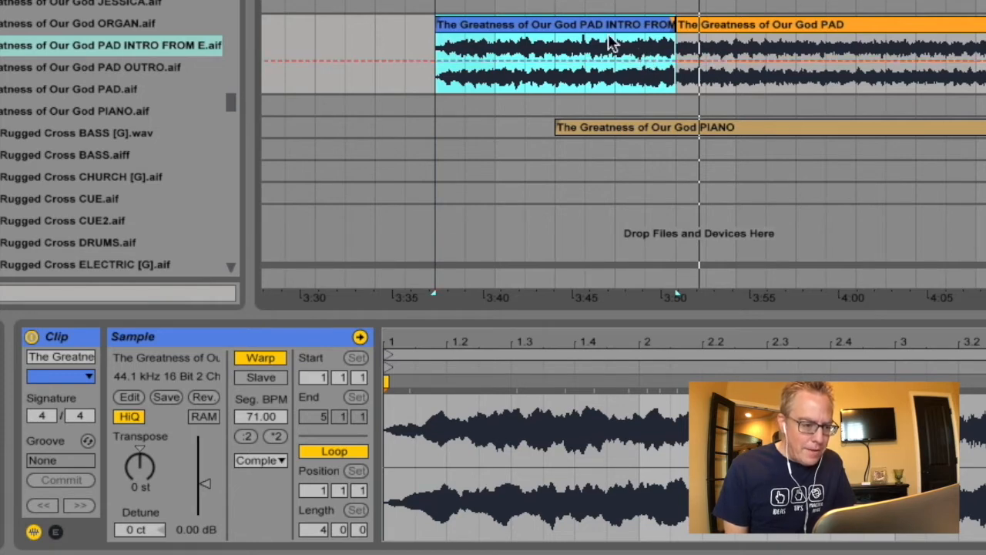
Step: Set the pad intro clip's gain to -2 dB and audition the soloed Pad track across the join at bar 72
{"action": "left_click", "coordinate": [197, 534]}
{"action": "type", "text": "-2"}
{"action": "key", "text": "Return"}
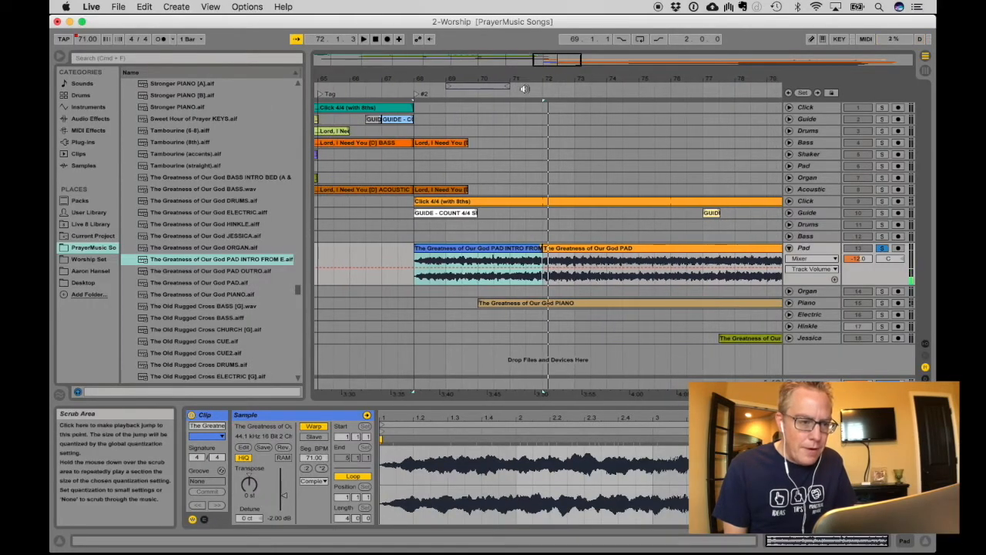
{"action": "left_click", "coordinate": [521, 88]}
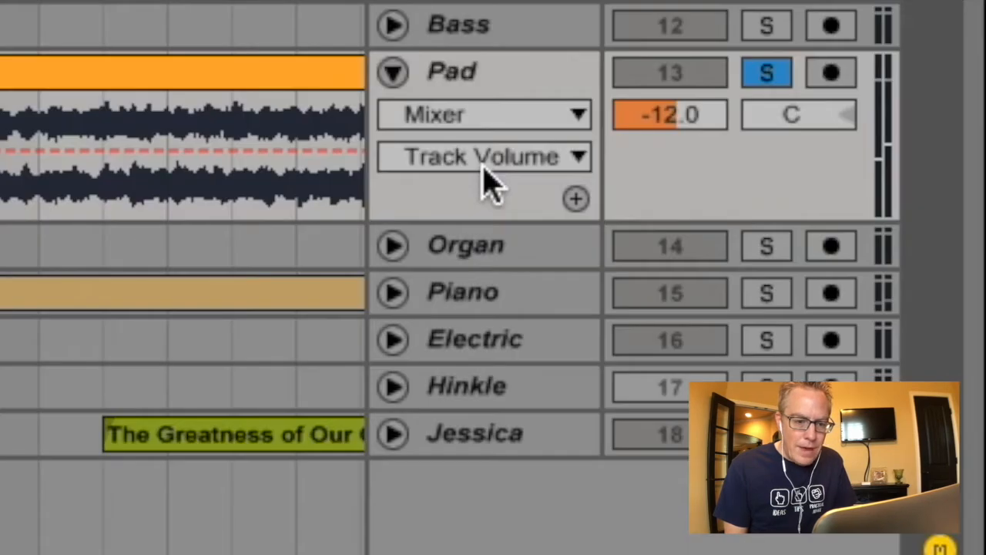
Step: Show the fades on the second song's Pad track and crossfade the pad intro clip into the main pad clip at bar 72
{"action": "left_click", "coordinate": [484, 161]}
{"action": "left_click", "coordinate": [493, 120]}
{"action": "left_click", "coordinate": [493, 118]}
{"action": "left_click", "coordinate": [493, 187]}
{"action": "left_click_drag", "start_coordinate": [609, 78], "coordinate": [539, 366]}
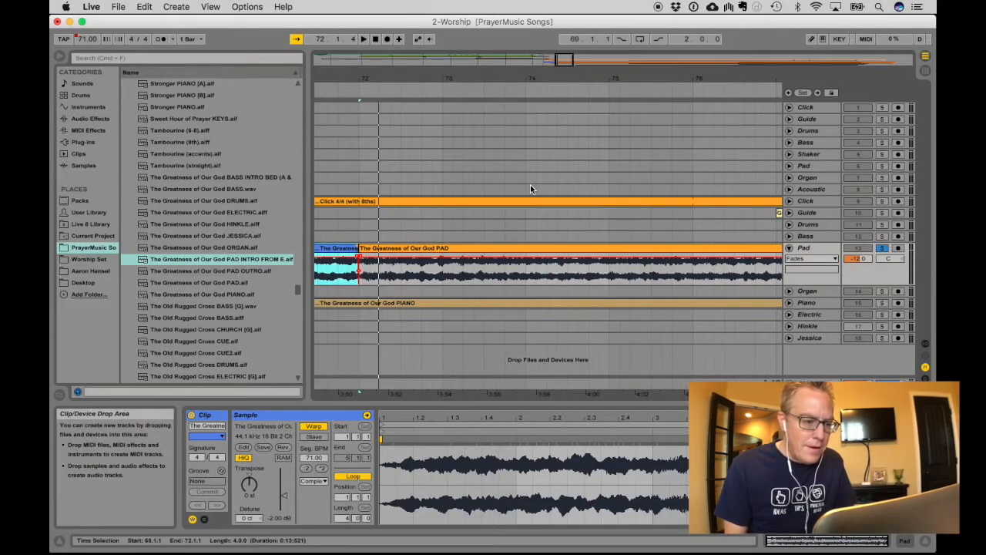
{"action": "scroll", "coordinate": [530, 186], "scroll_direction": "left", "scroll_amount": 5}
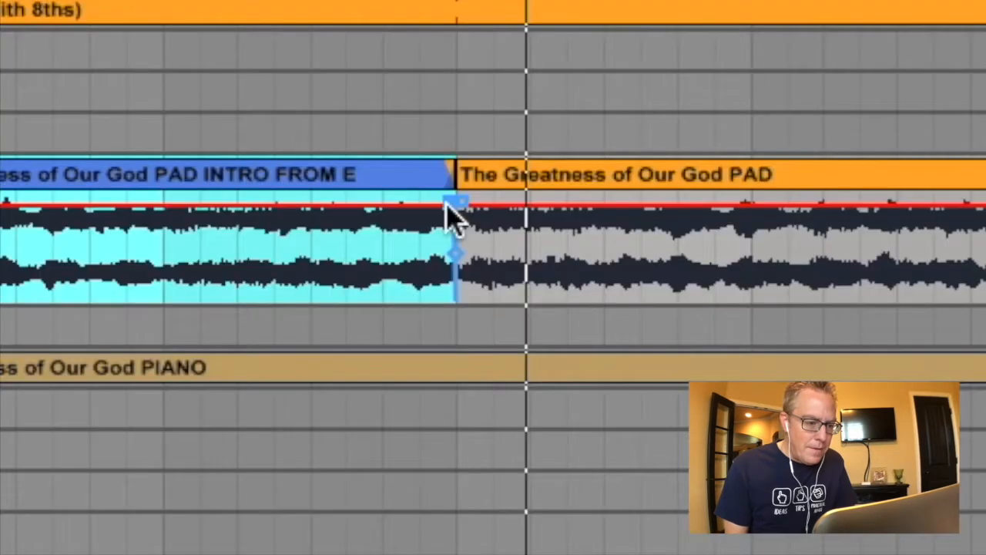
{"action": "left_click", "coordinate": [480, 257]}
{"action": "left_click_drag", "start_coordinate": [440, 204], "coordinate": [444, 202]}
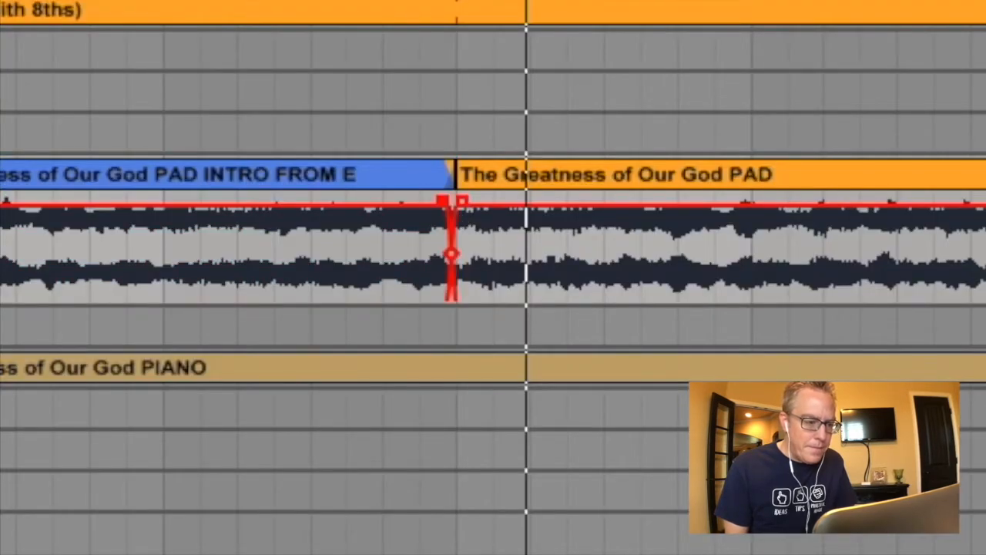
Step: Audition the soloed pad crossfade, turn off the Pad track's solo and fold the track
{"action": "key", "text": "space"}
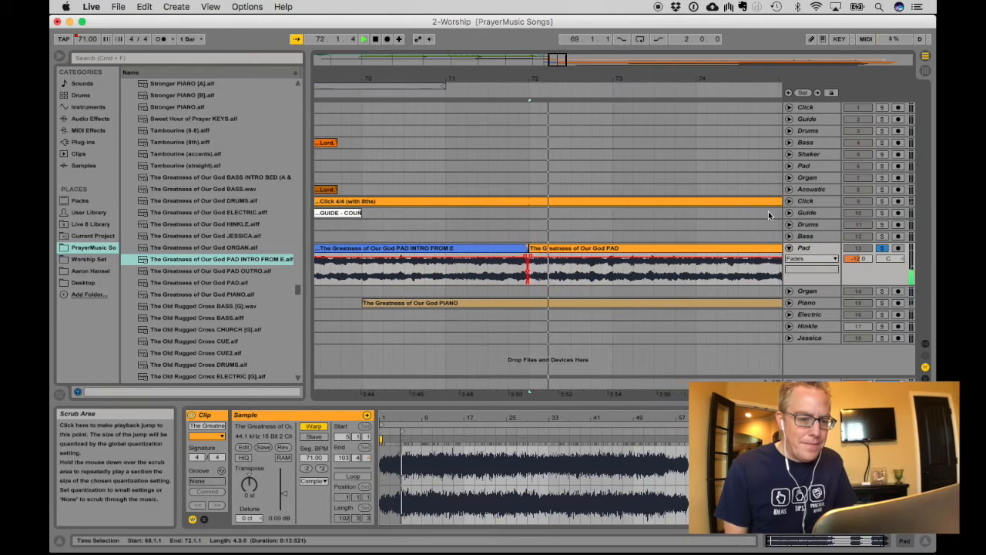
{"action": "left_click", "coordinate": [882, 248]}
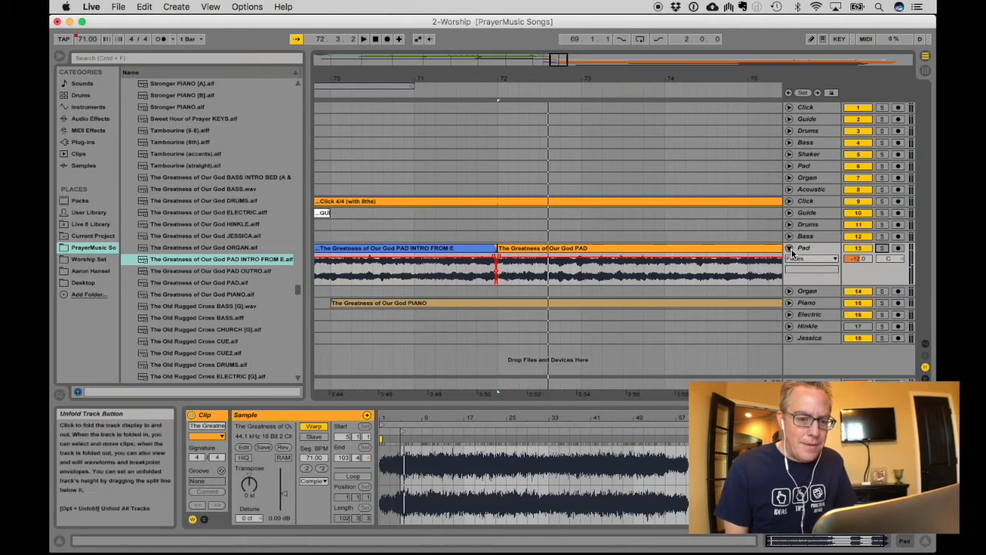
{"action": "left_click", "coordinate": [790, 248]}
Step: Audition the full mix from the end of Lord, I Need You into the second song's piano entry
{"action": "left_click_drag", "start_coordinate": [558, 61], "coordinate": [563, 62]}
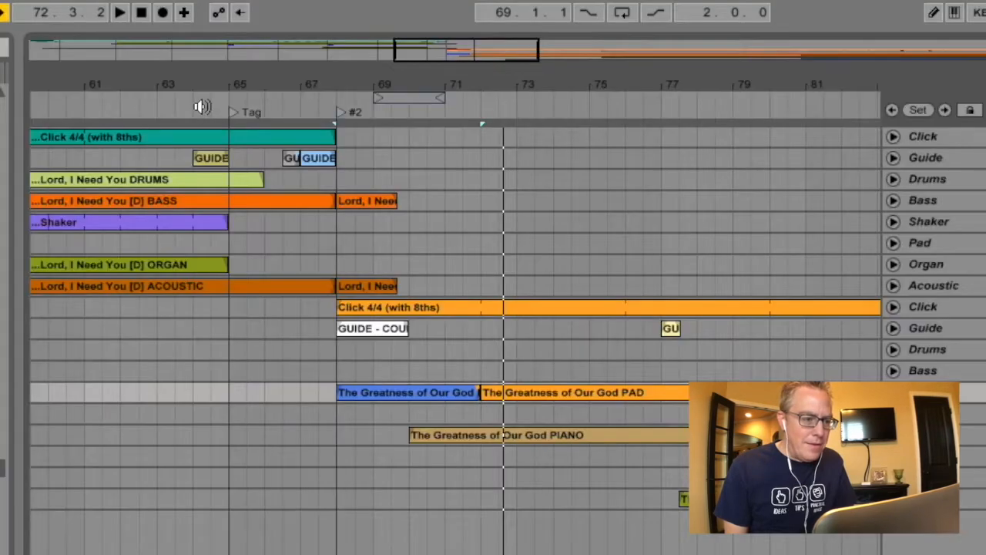
{"action": "left_click", "coordinate": [407, 93]}
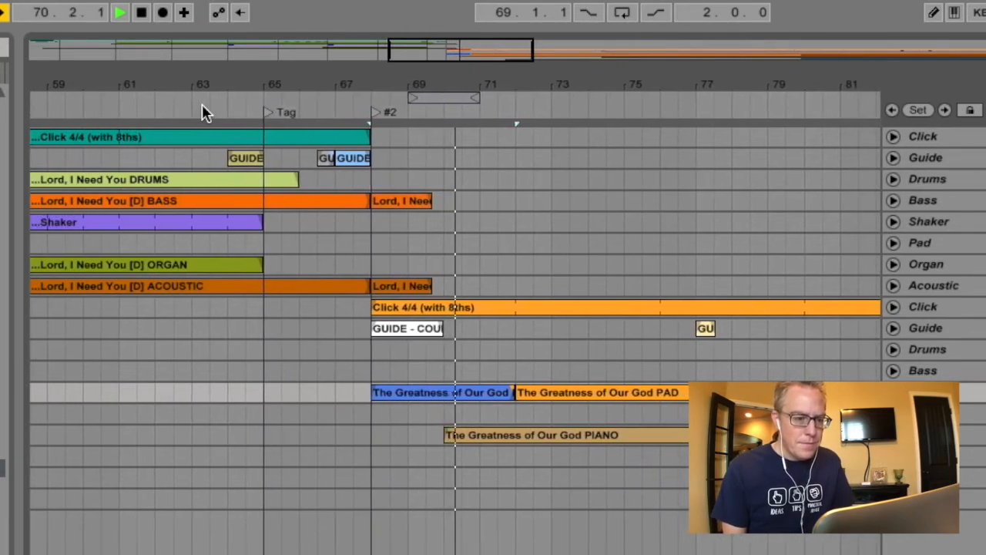
{"action": "key", "text": "space"}
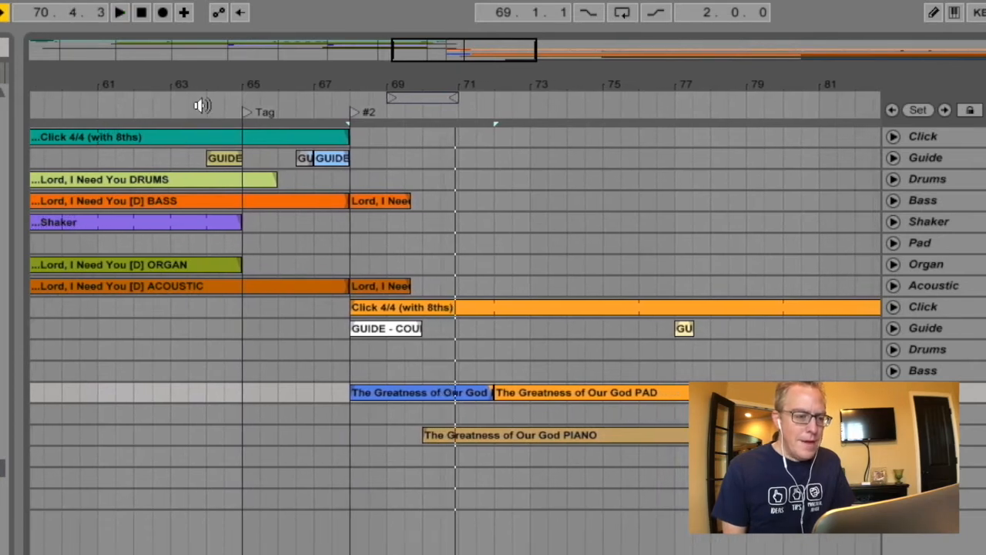
Step: Move the second song's click and guide clips onto the first song's Click and Guide tracks, starting at bar 68
{"action": "left_click", "coordinate": [362, 351]}
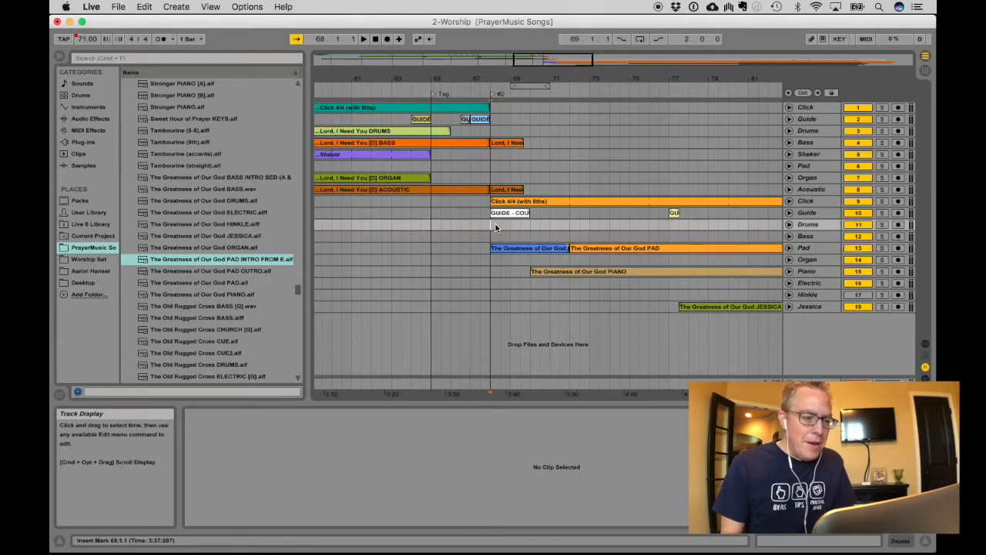
{"action": "key", "text": "Up"}
{"action": "key", "text": "Up"}
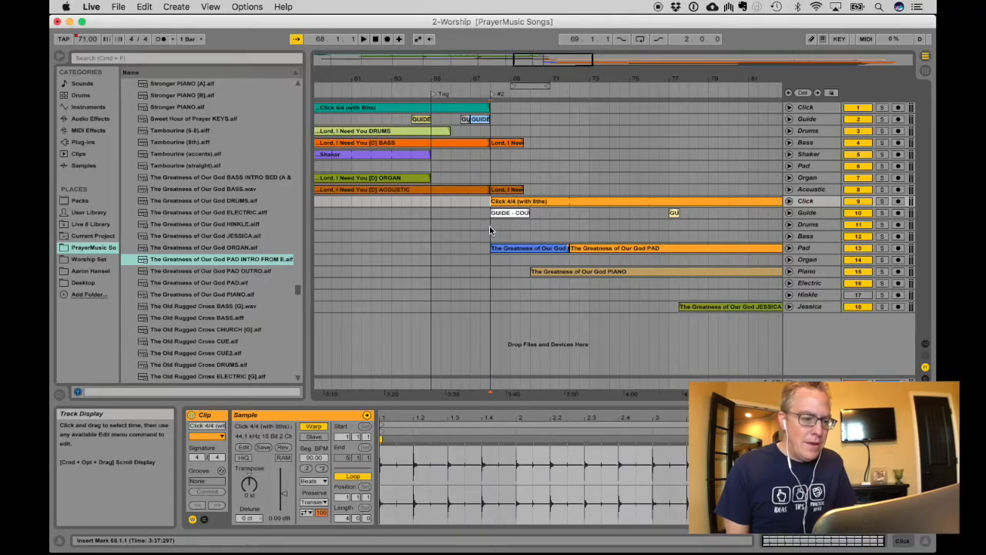
{"action": "left_click", "coordinate": [490, 225]}
{"action": "key", "text": "Up"}
{"action": "key", "text": "Up"}
{"action": "scroll", "coordinate": [667, 163], "scroll_direction": "right", "scroll_amount": 20}
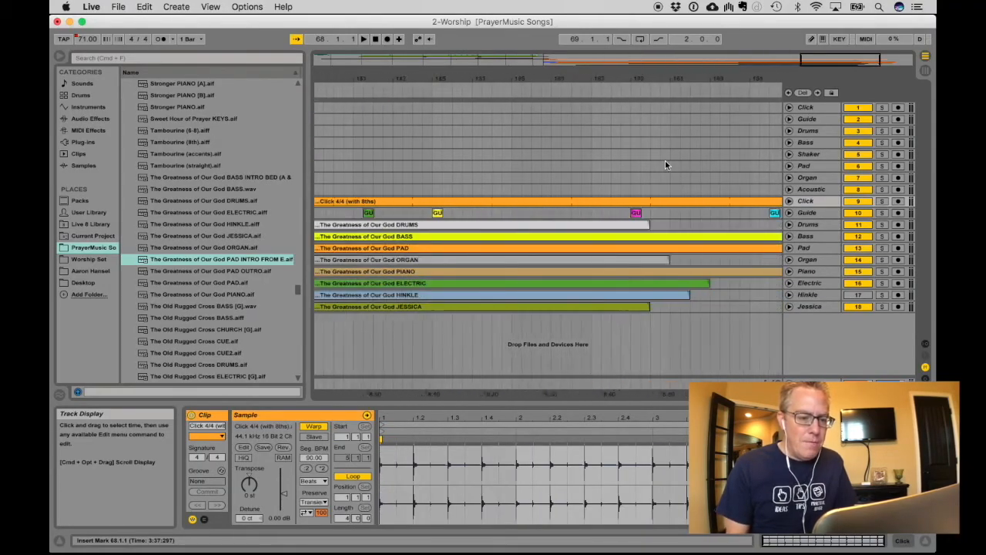
{"action": "left_click", "coordinate": [636, 211], "text": "shift"}
{"action": "scroll", "coordinate": [636, 210], "scroll_direction": "left", "scroll_amount": 7}
{"action": "scroll", "coordinate": [635, 210], "scroll_direction": "left", "scroll_amount": 10}
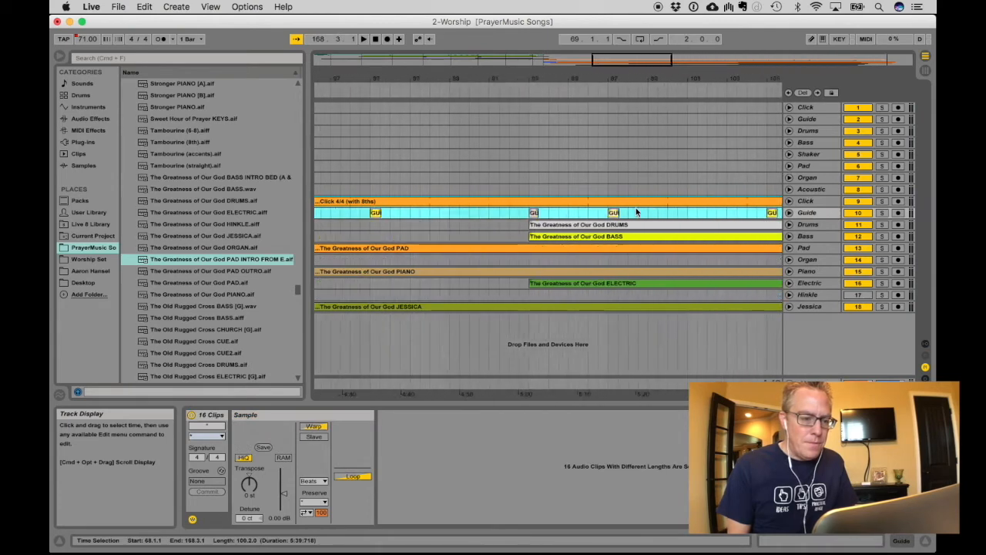
Step: Trim the start of the second song's click clip to bar 70 and audition the count-in
{"action": "left_click_drag", "start_coordinate": [531, 114], "coordinate": [542, 104]}
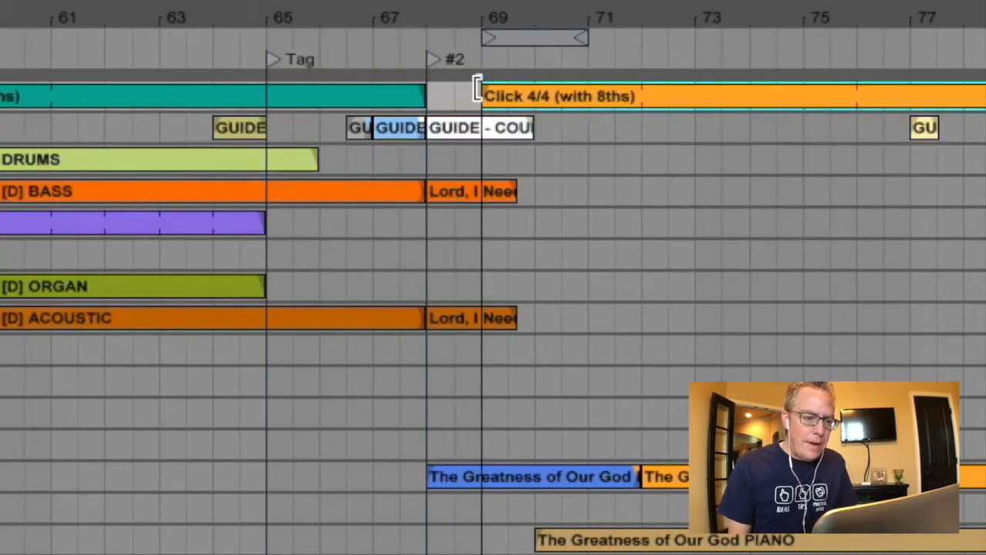
{"action": "left_click_drag", "start_coordinate": [476, 88], "coordinate": [535, 90]}
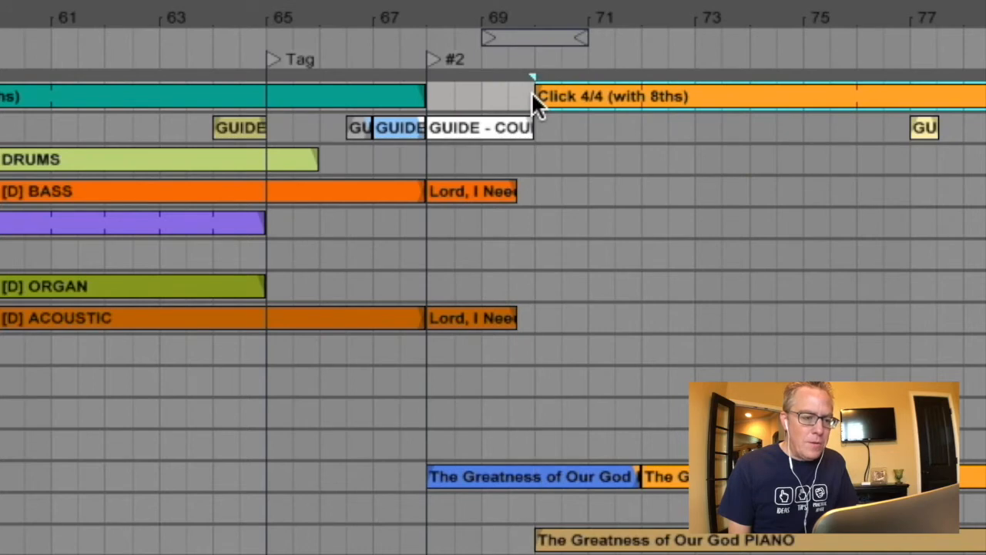
{"action": "left_click", "coordinate": [370, 48]}
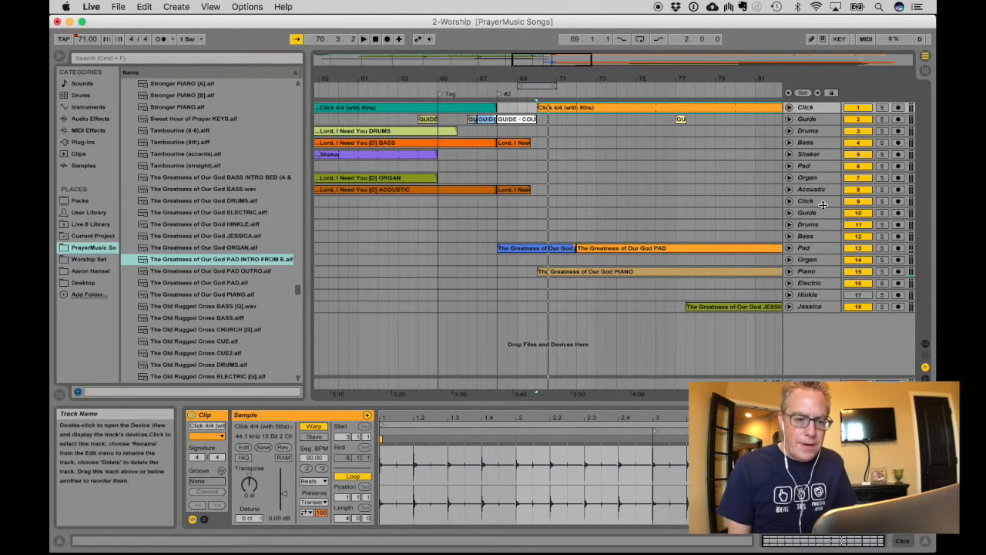
Step: Delete the second song's emptied Click and Guide tracks
{"action": "left_click", "coordinate": [817, 203]}
{"action": "key", "text": "shift+Down"}
{"action": "key", "text": "Delete"}
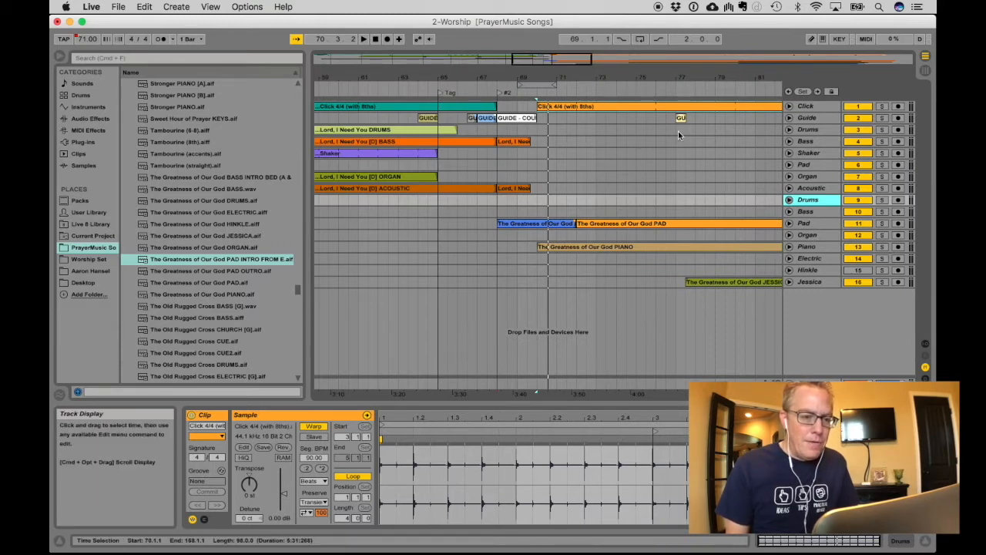
Step: Audition the second song's outro from around bar 160
{"action": "scroll", "coordinate": [686, 136], "scroll_direction": "right", "scroll_amount": 4}
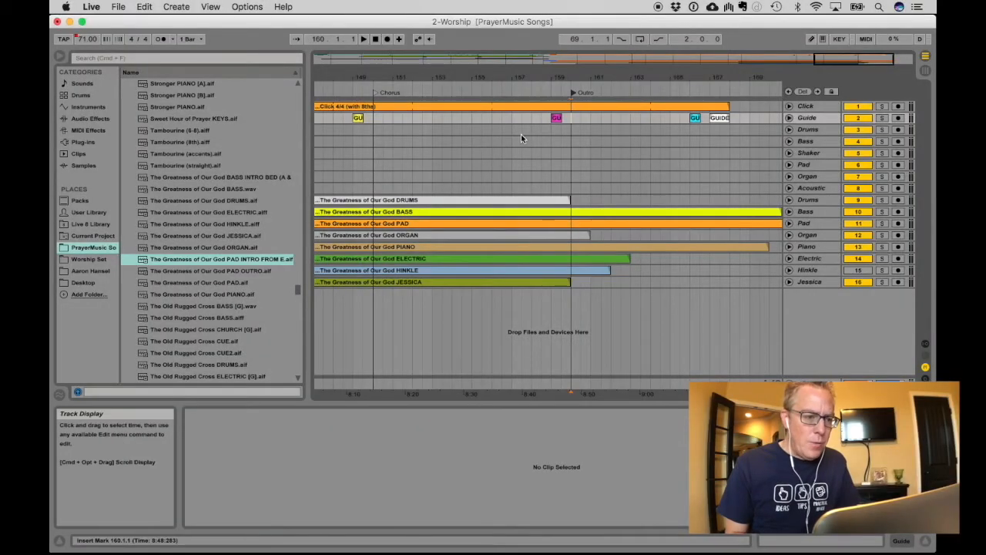
{"action": "left_click", "coordinate": [537, 87]}
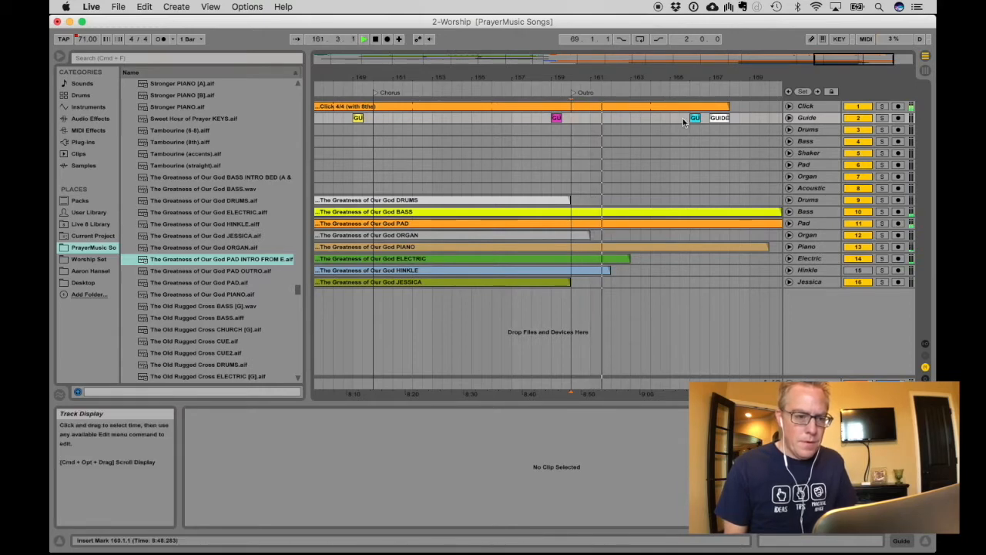
{"action": "key", "text": "space"}
Step: Move the guide cue at bar 166 to 166.3, directly before the count clip at bar 167, and audition it
{"action": "left_click_drag", "start_coordinate": [829, 61], "coordinate": [828, 116]}
{"action": "scroll", "coordinate": [705, 209], "scroll_direction": "right", "scroll_amount": 8}
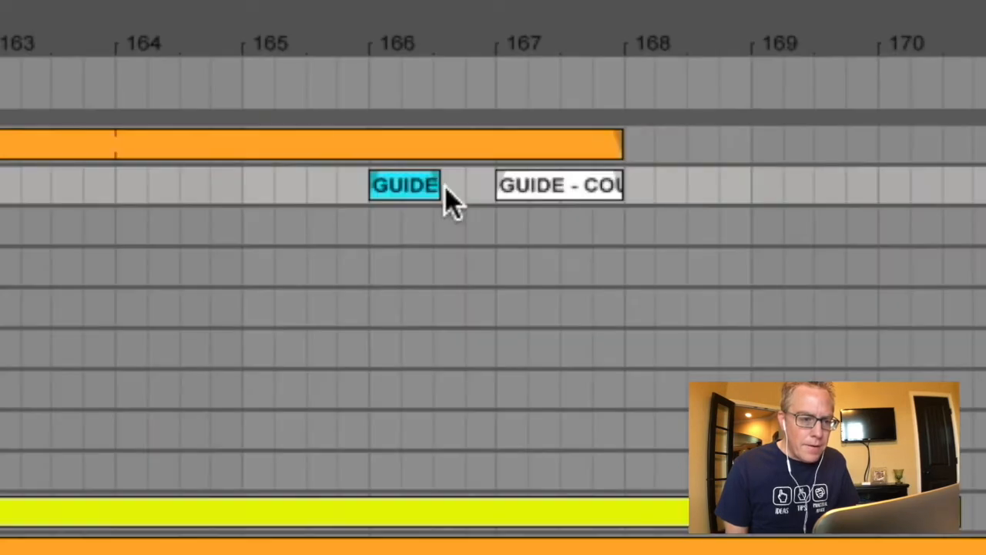
{"action": "key", "text": "Delete"}
{"action": "left_click", "coordinate": [434, 185]}
{"action": "key", "text": "ctrl+v"}
{"action": "left_click", "coordinate": [426, 77]}
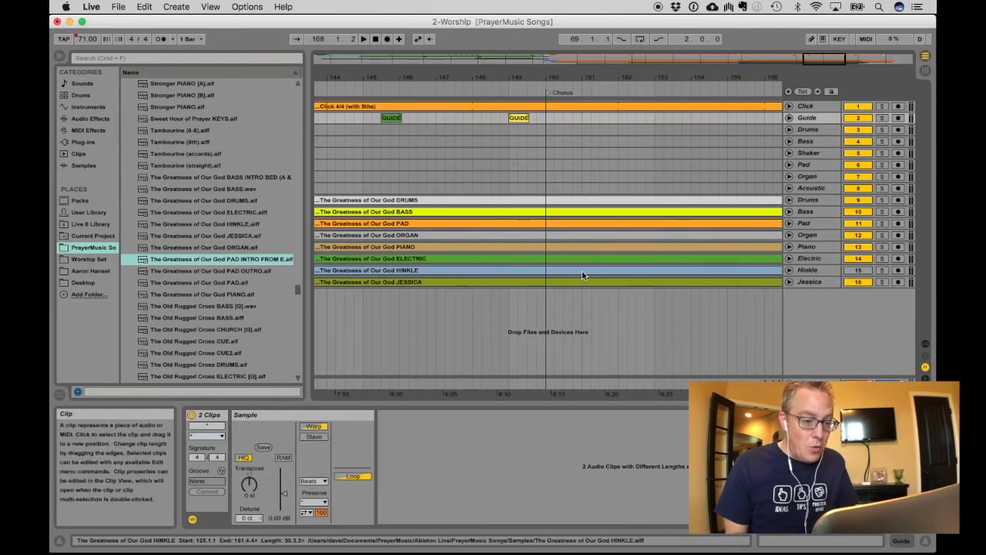
Step: Review the instrument tracks of both songs across the arrangement, including the first song's acoustic and the second song's piano parts
{"action": "scroll", "coordinate": [662, 274], "scroll_direction": "right", "scroll_amount": 5}
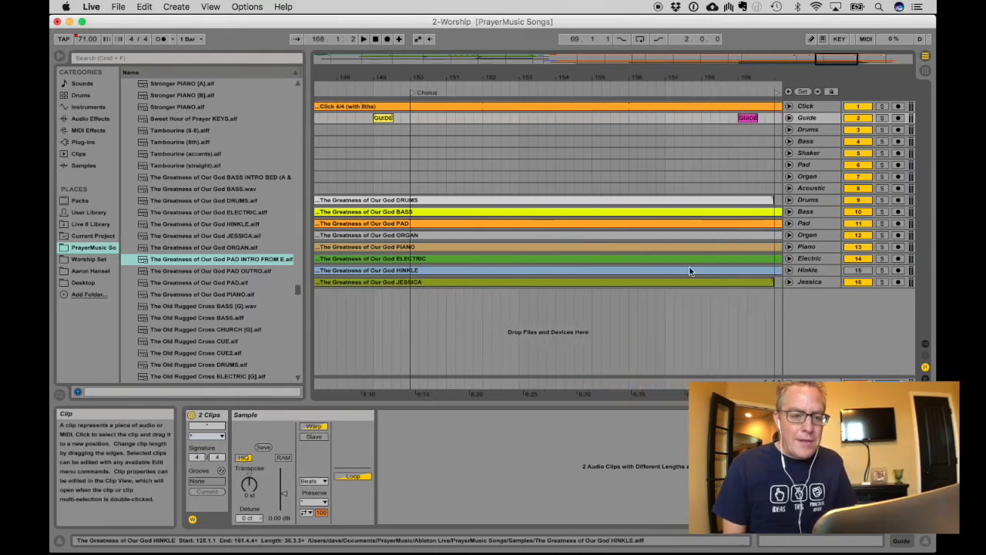
{"action": "scroll", "coordinate": [689, 271], "scroll_direction": "right", "scroll_amount": 2}
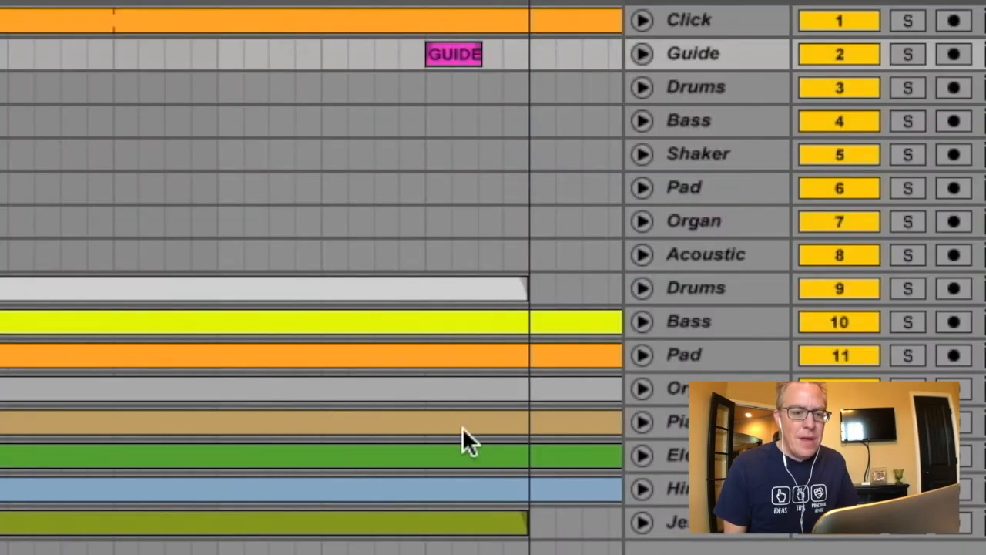
{"action": "left_click", "coordinate": [714, 256]}
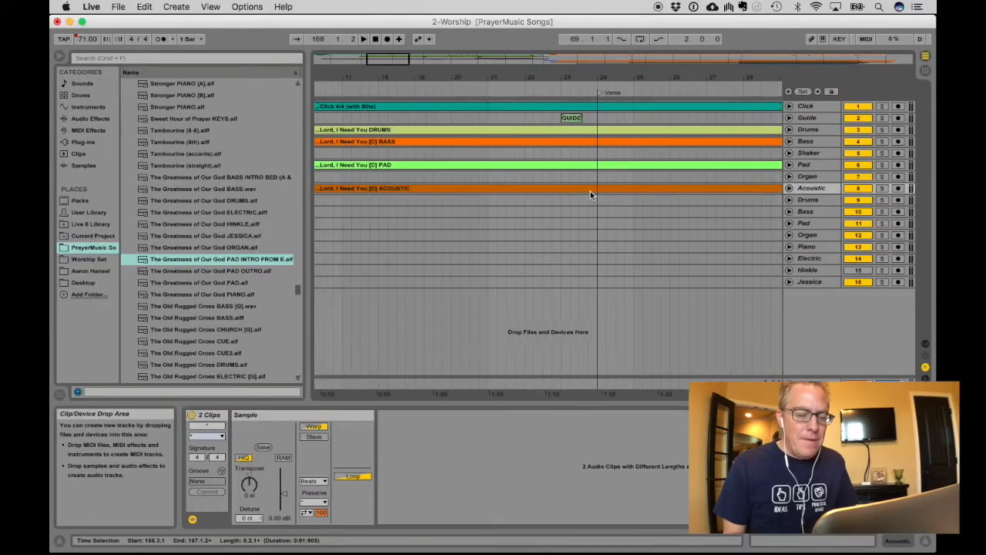
{"action": "scroll", "coordinate": [590, 192], "scroll_direction": "left", "scroll_amount": 9}
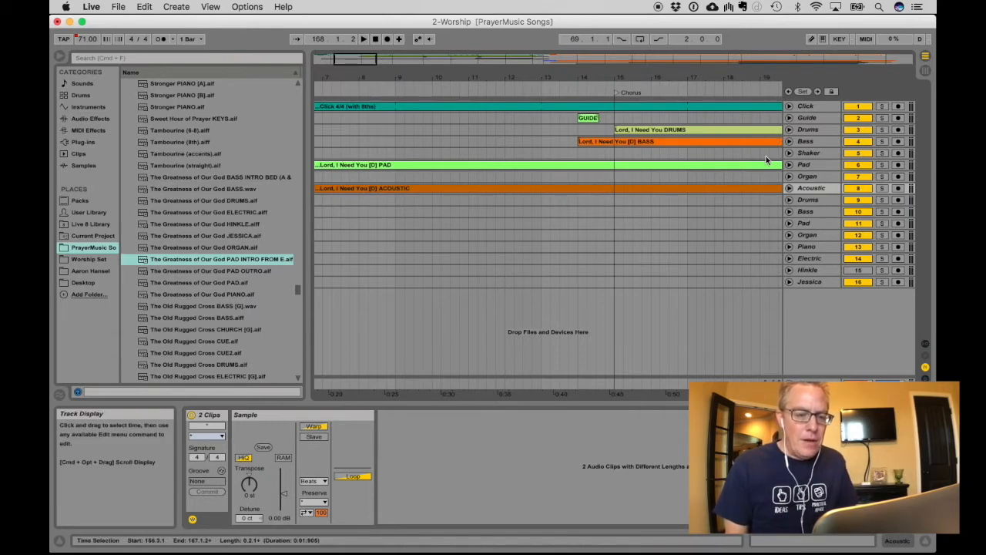
{"action": "scroll", "coordinate": [766, 158], "scroll_direction": "right", "scroll_amount": 15}
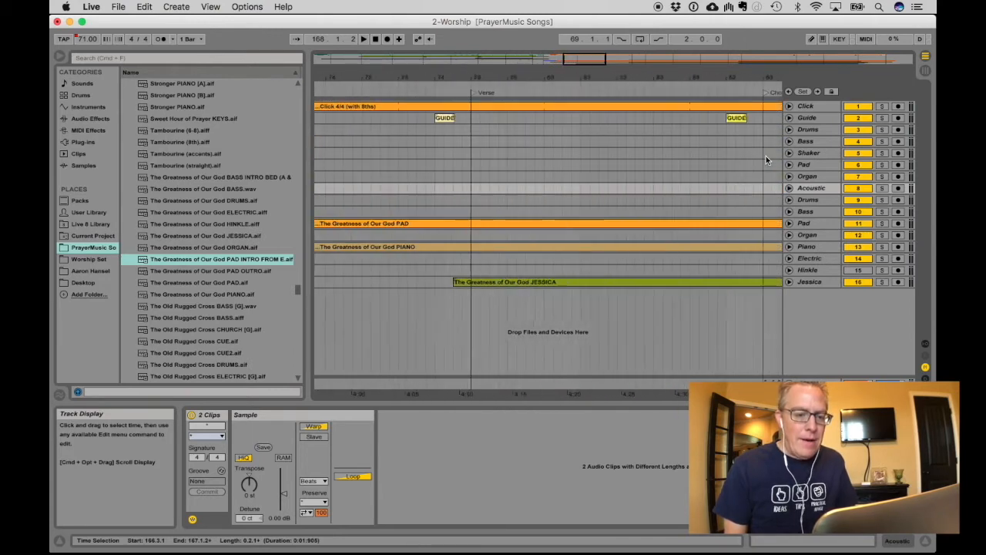
{"action": "scroll", "coordinate": [766, 155], "scroll_direction": "left", "scroll_amount": 2}
{"action": "left_click", "coordinate": [504, 247]}
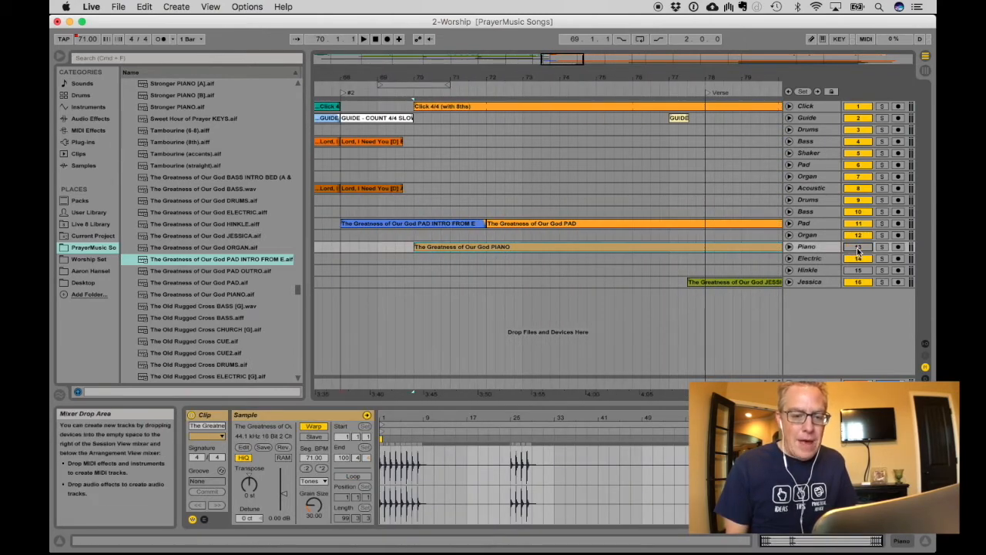
{"action": "scroll", "coordinate": [688, 266], "scroll_direction": "right", "scroll_amount": 12}
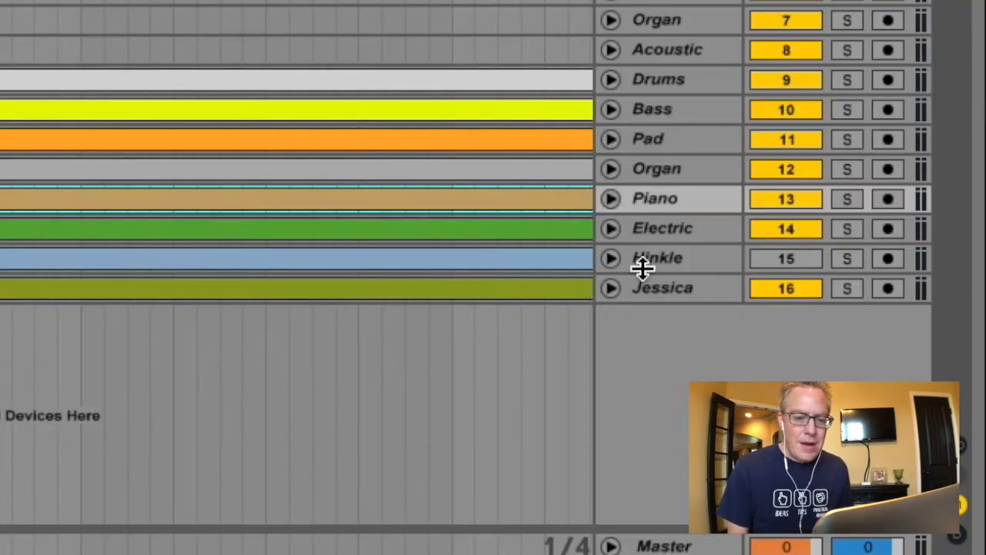
Step: Delete the second song's two tracks listed after Electric
{"action": "left_click", "coordinate": [666, 257]}
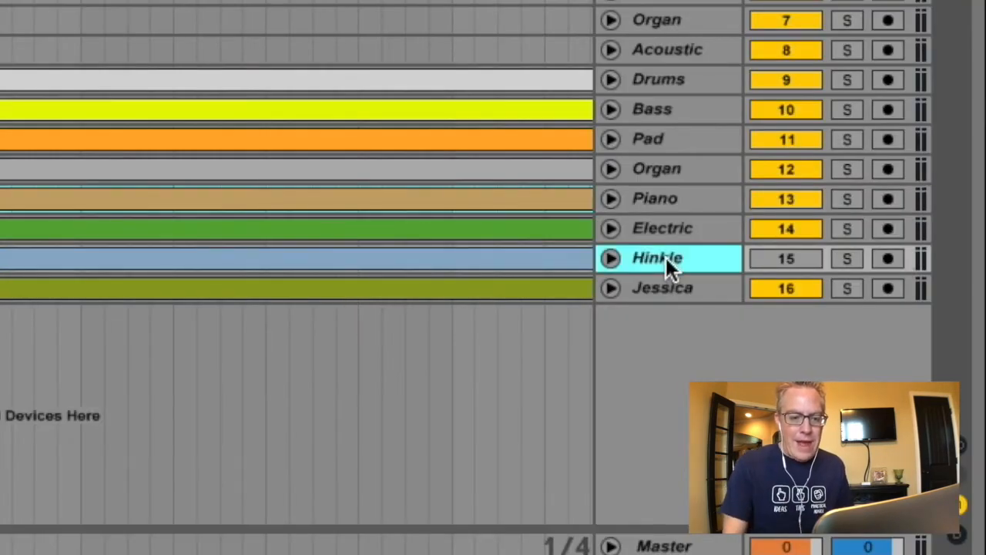
{"action": "key", "text": "Delete"}
{"action": "key", "text": "Delete"}
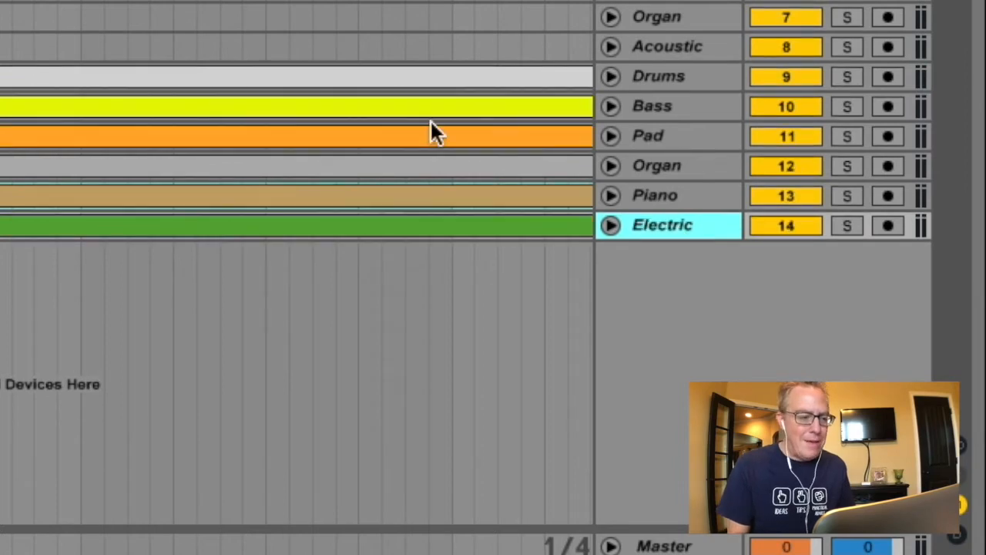
Step: Audition the guide cue and count-in at the end of the second song from bar 166 past bar 168
{"action": "scroll", "coordinate": [431, 121], "scroll_direction": "right", "scroll_amount": 10}
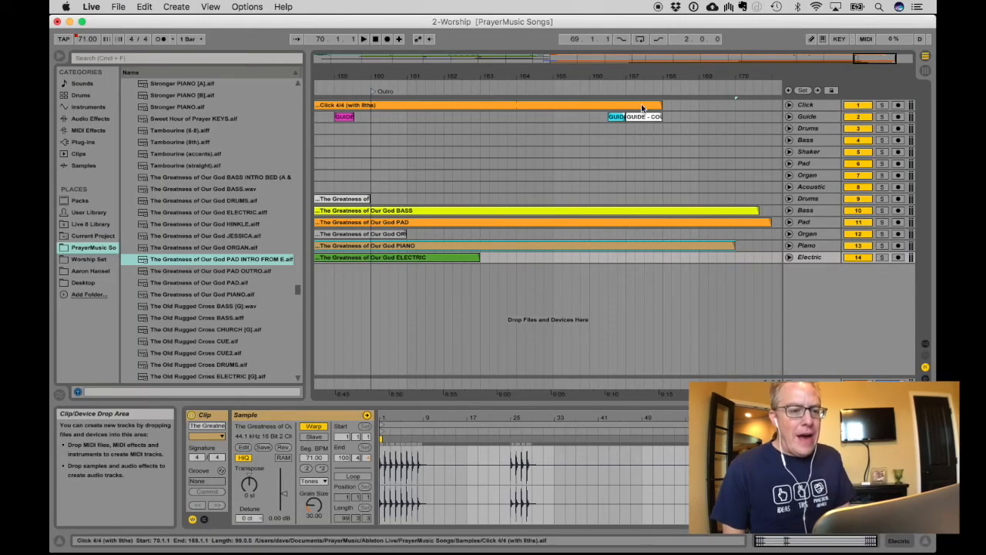
{"action": "key", "text": "super+Tab"}
{"action": "mouse_move", "coordinate": [407, 396]}
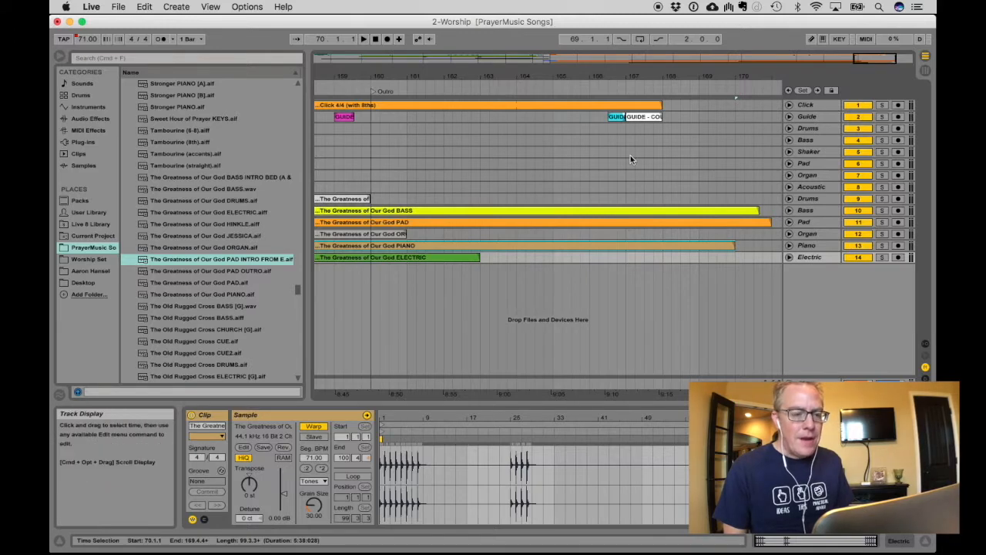
{"action": "left_click", "coordinate": [615, 90]}
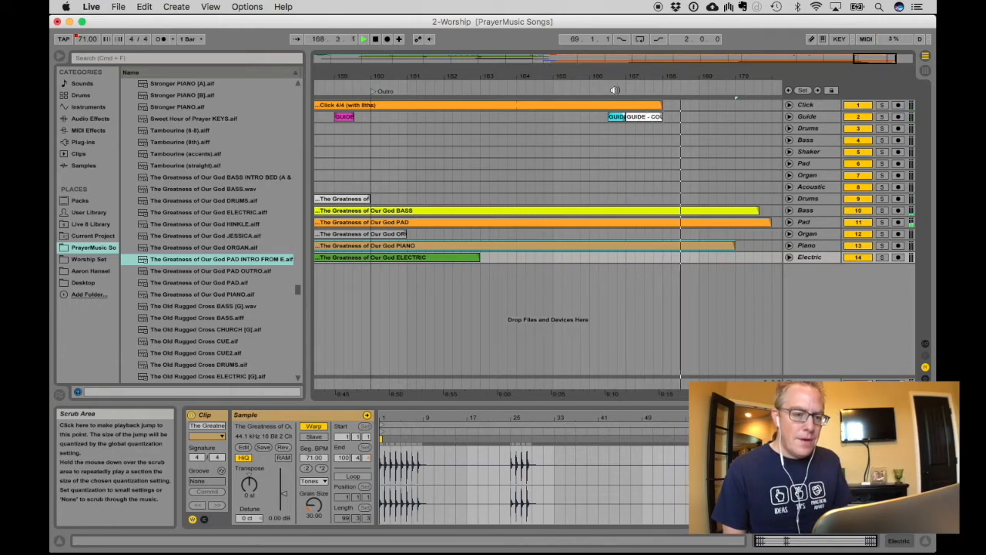
{"action": "key", "text": "space"}
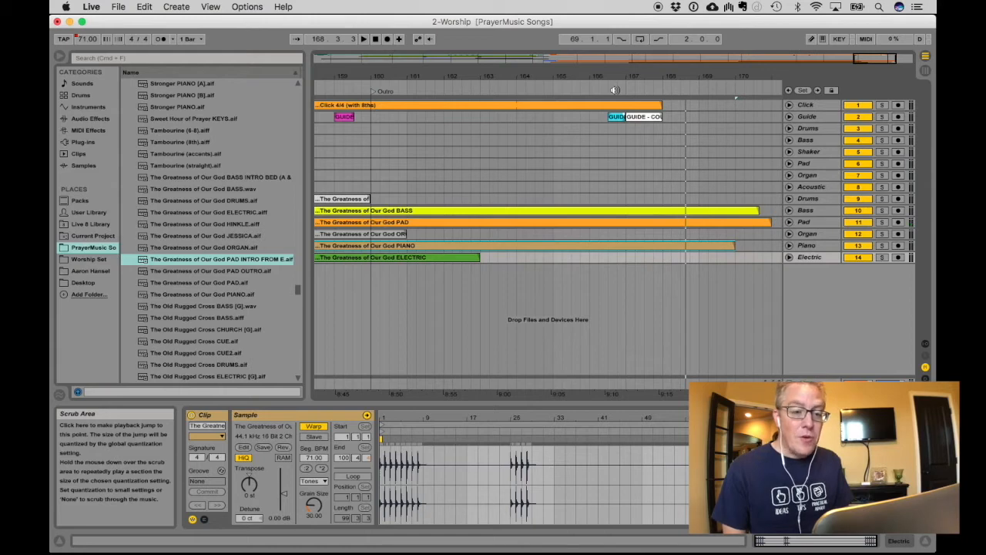
Step: Add a locator at bar 168, where the click ends, and name it #3
{"action": "left_click", "coordinate": [662, 137]}
{"action": "left_click", "coordinate": [803, 90]}
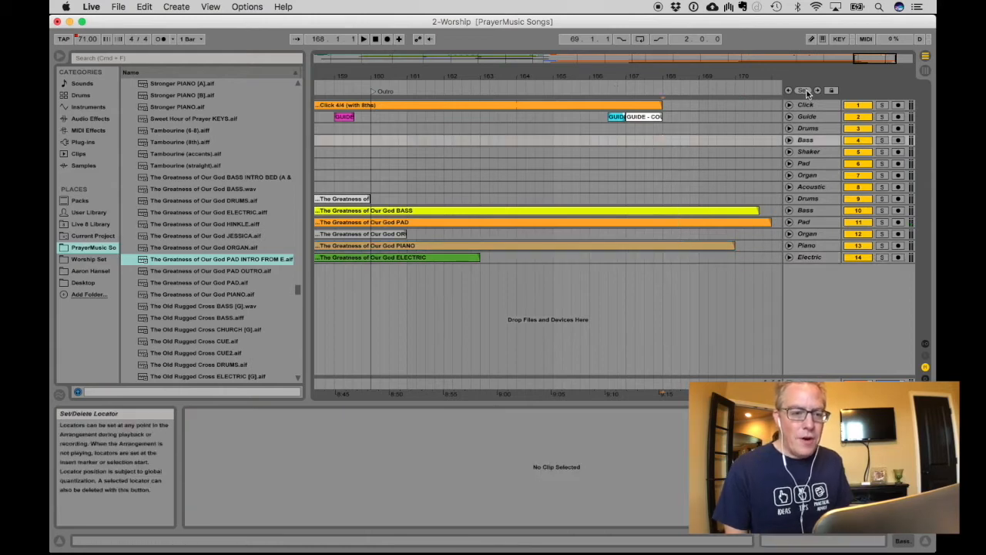
{"action": "left_click", "coordinate": [664, 90]}
{"action": "key", "text": "super+r"}
{"action": "type", "text": "#3"}
{"action": "key", "text": "Return"}
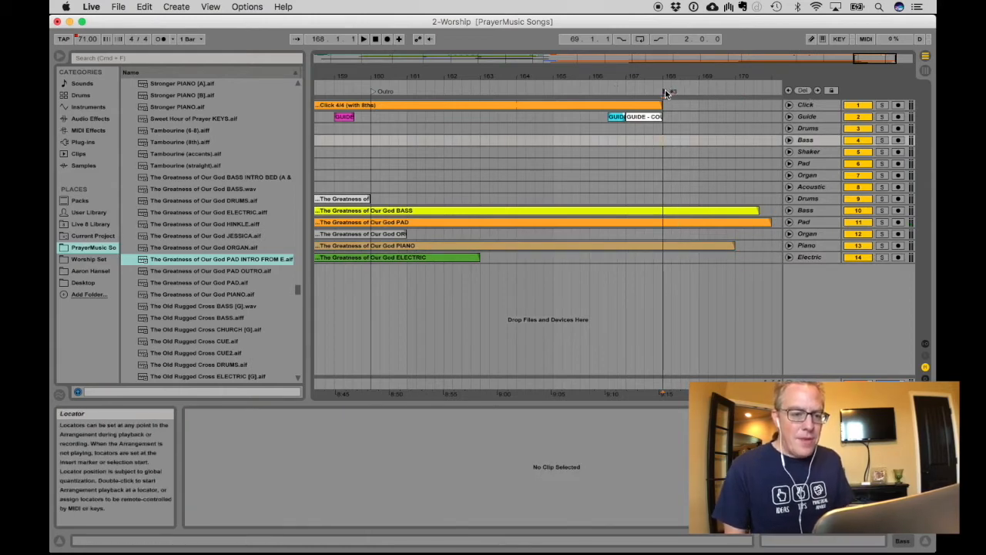
Step: Switch to the Planning Center plan in Safari and check the arrangement details of Death Was Arrested for its BPM and meter
{"action": "scroll", "coordinate": [719, 190], "scroll_direction": "right", "scroll_amount": 3}
{"action": "key", "text": "super+Tab"}
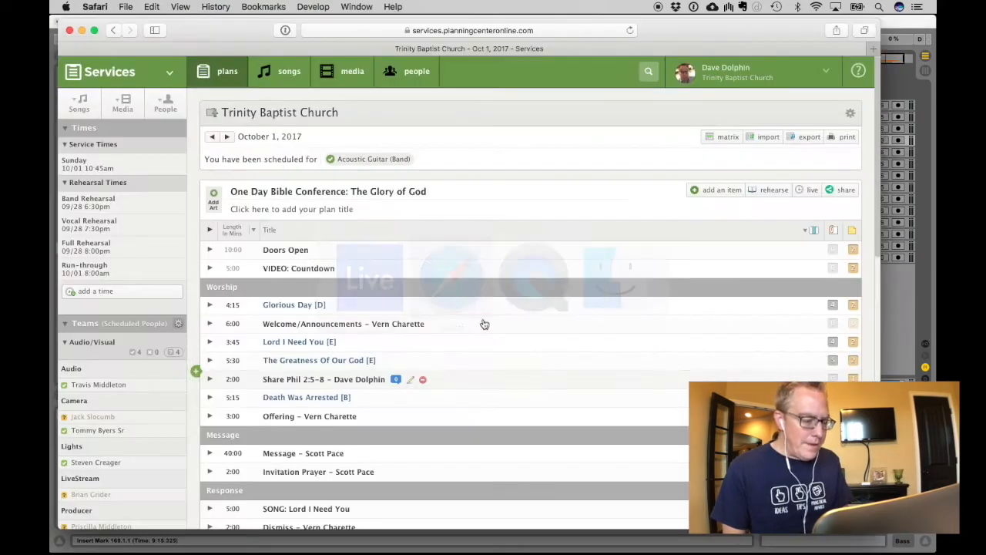
{"action": "left_click", "coordinate": [210, 399]}
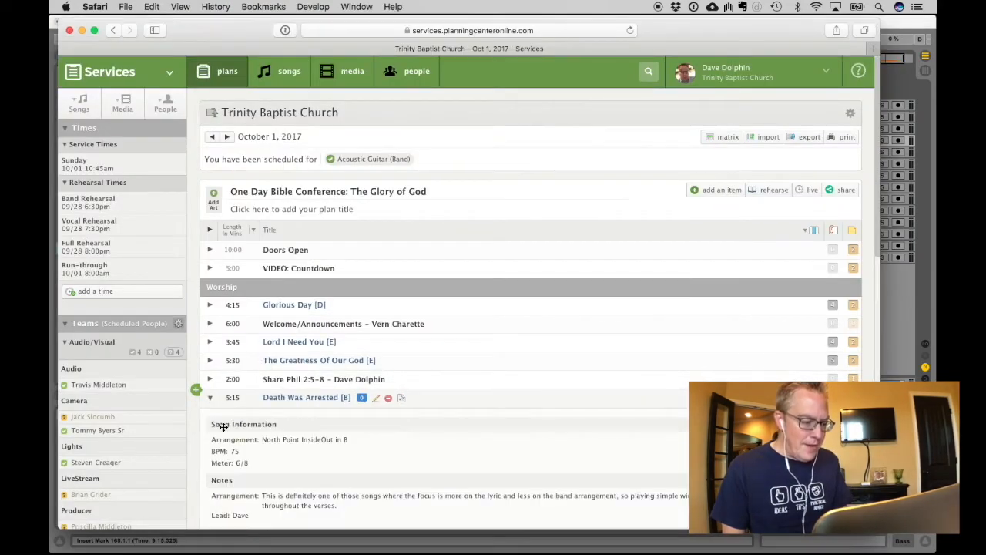
{"action": "left_click", "coordinate": [211, 398]}
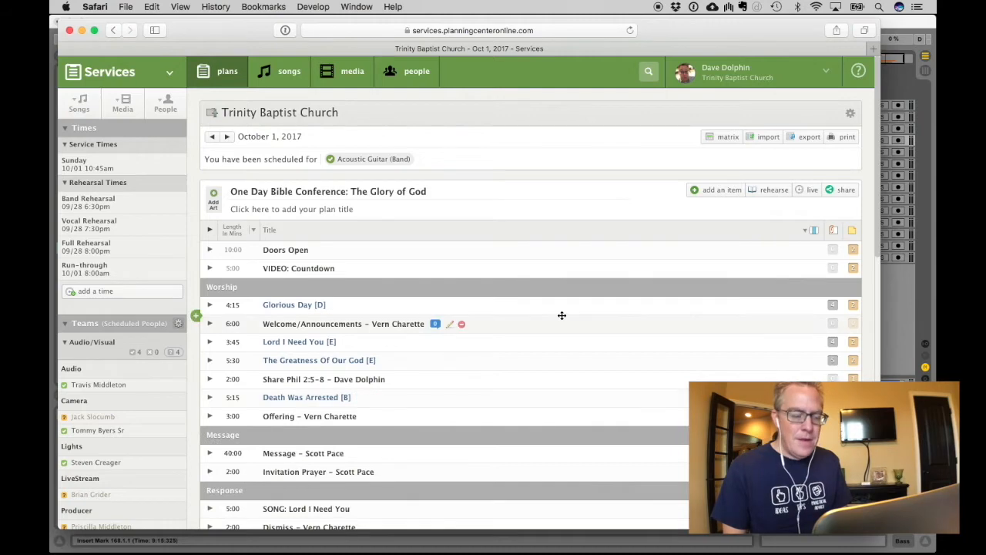
{"action": "key", "text": "super+Tab"}
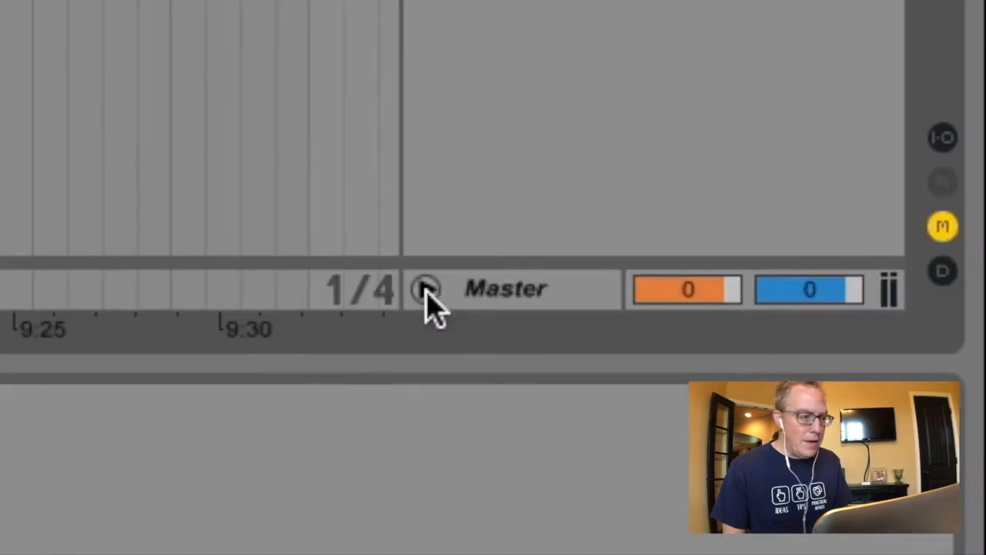
Step: Set the Master's Song Tempo range maximum to 75 and raise the tempo to 75 BPM from bar 168 on
{"action": "left_click", "coordinate": [789, 381]}
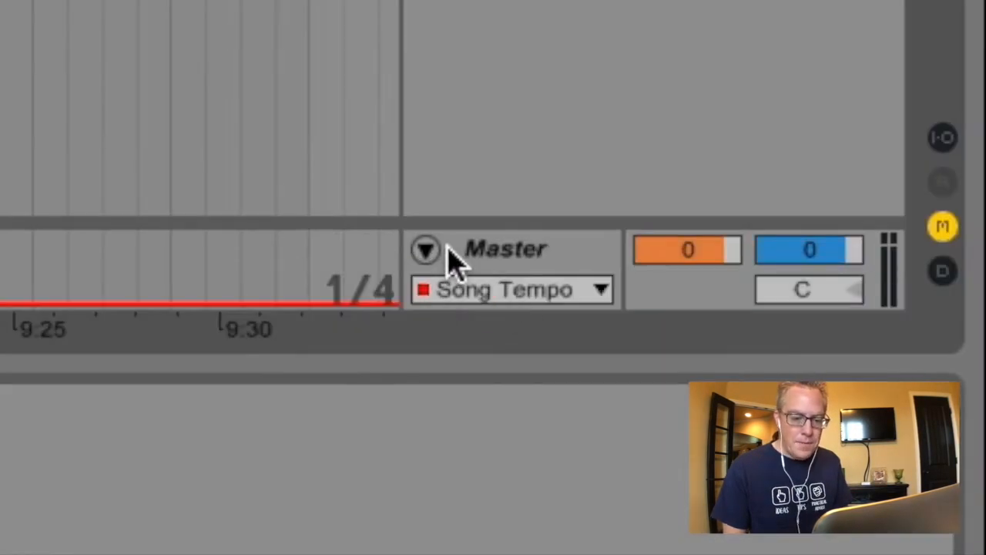
{"action": "left_click_drag", "start_coordinate": [454, 223], "coordinate": [455, 135]}
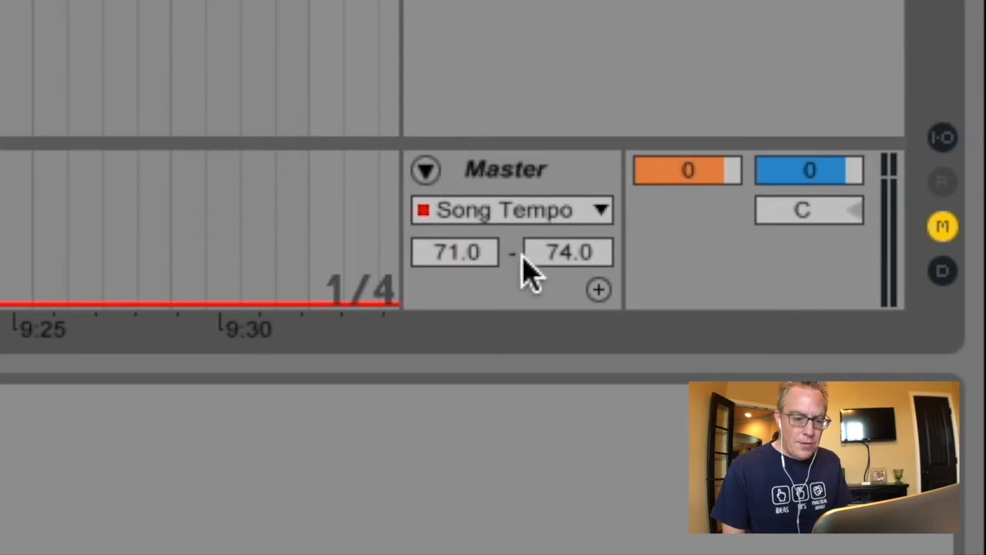
{"action": "left_click", "coordinate": [579, 258]}
{"action": "type", "text": "75"}
{"action": "key", "text": "Return"}
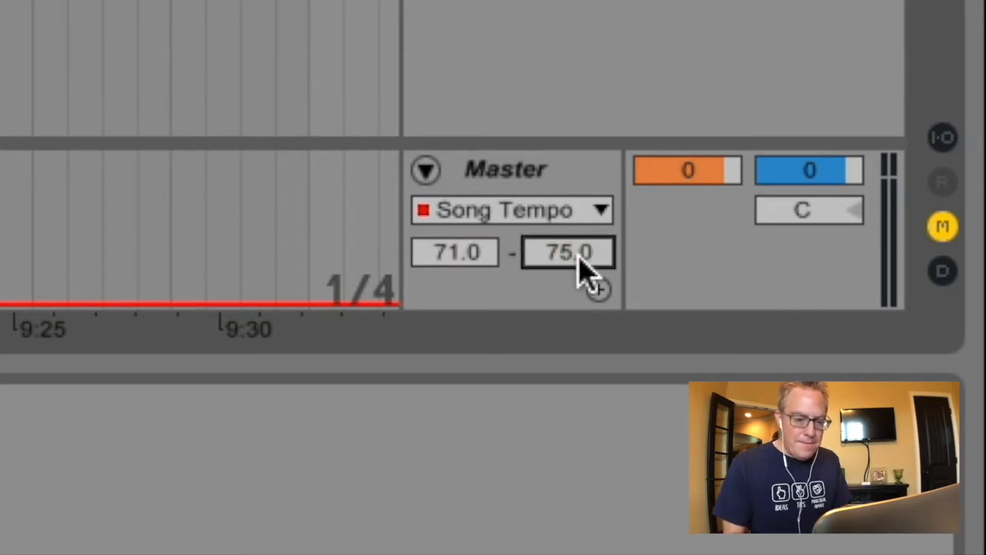
{"action": "left_click", "coordinate": [581, 389]}
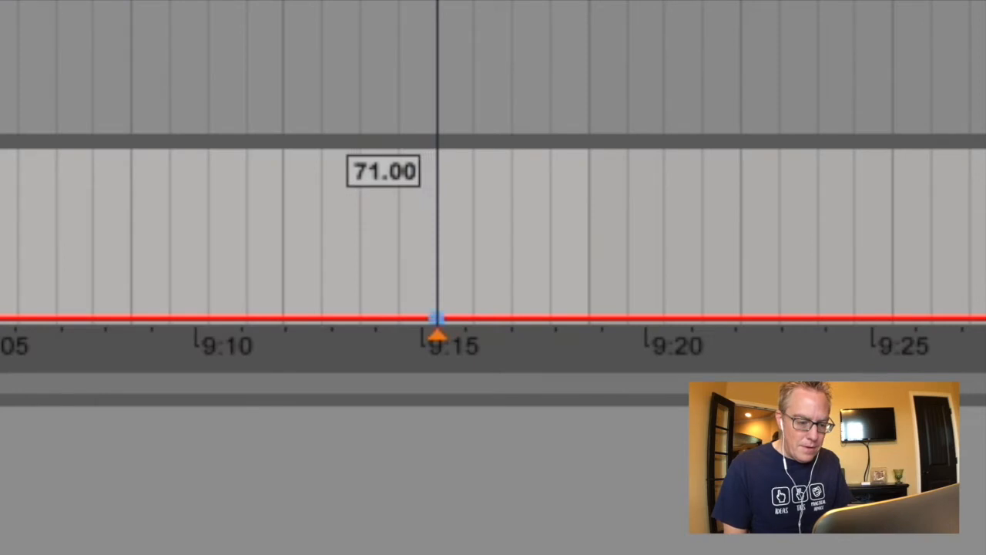
{"action": "left_click_drag", "start_coordinate": [485, 316], "coordinate": [485, 153]}
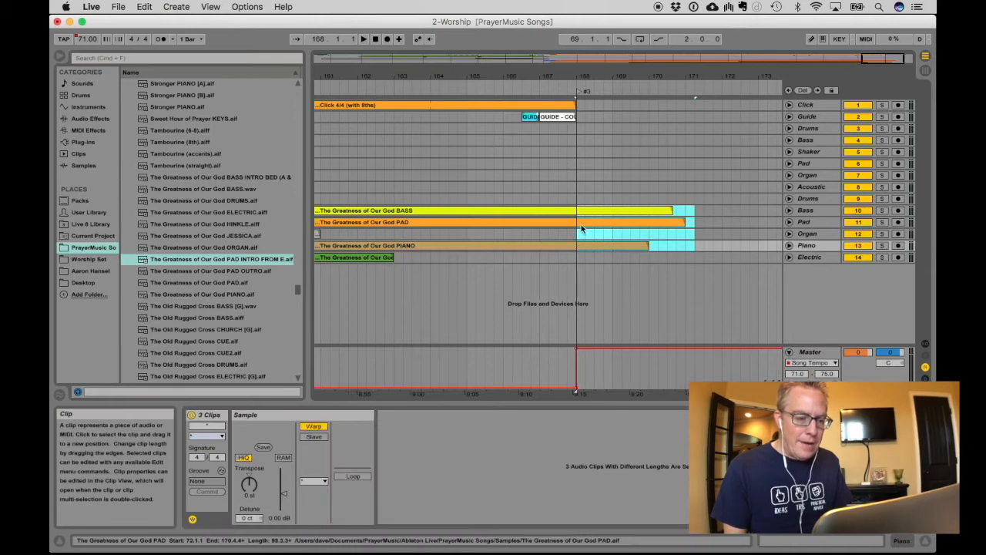
Step: Split the second song's Bass, Pad and Piano clips at bar 168 and turn off warping for the parts after it
{"action": "key", "text": "super+e"}
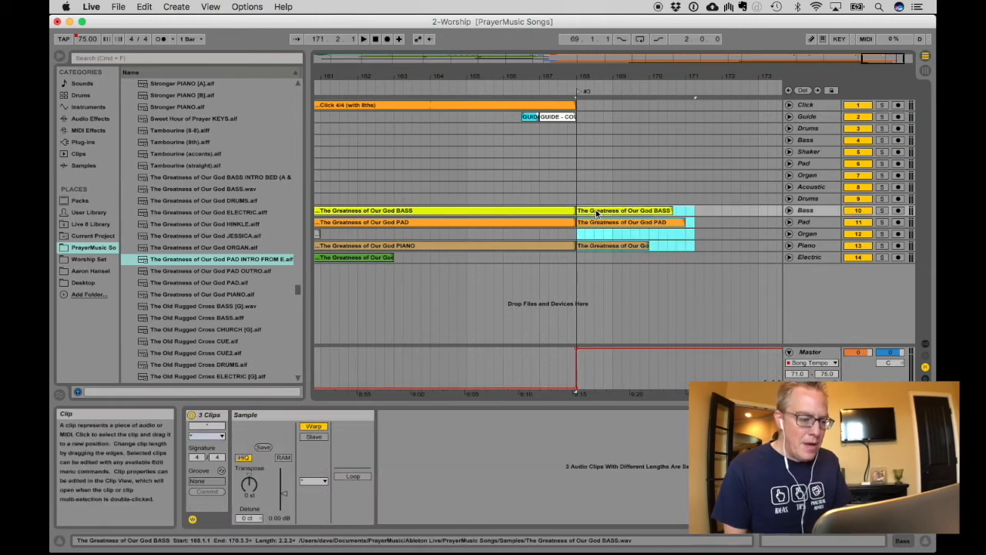
{"action": "left_click", "coordinate": [314, 426]}
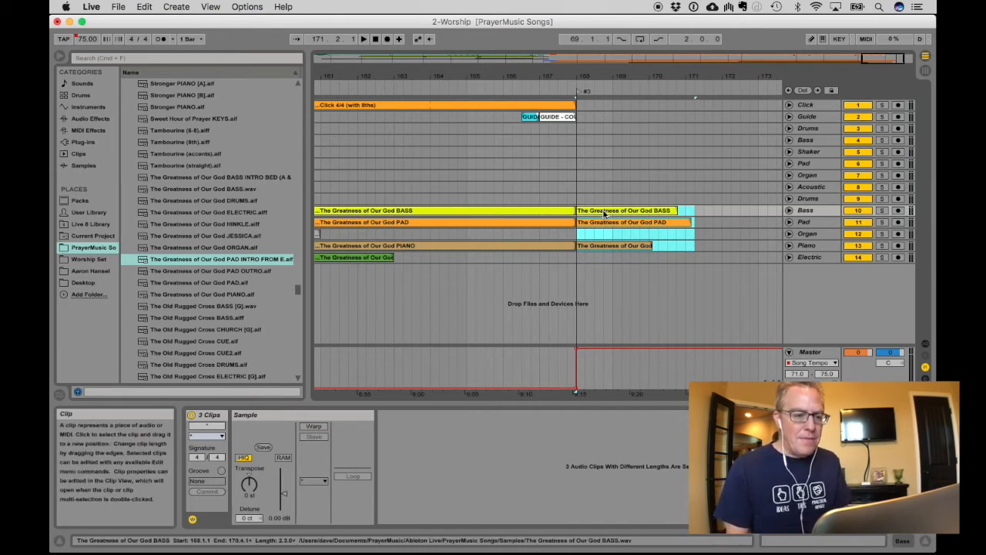
{"action": "left_click", "coordinate": [536, 87]}
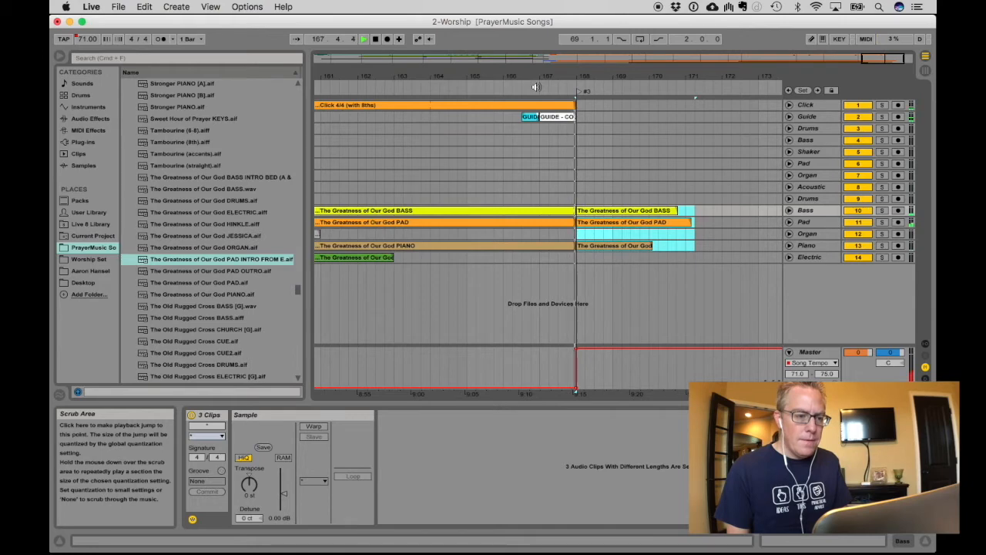
Step: Insert a 6/8 time signature change at the #3 locator on bar 168
{"action": "right_click", "coordinate": [578, 86]}
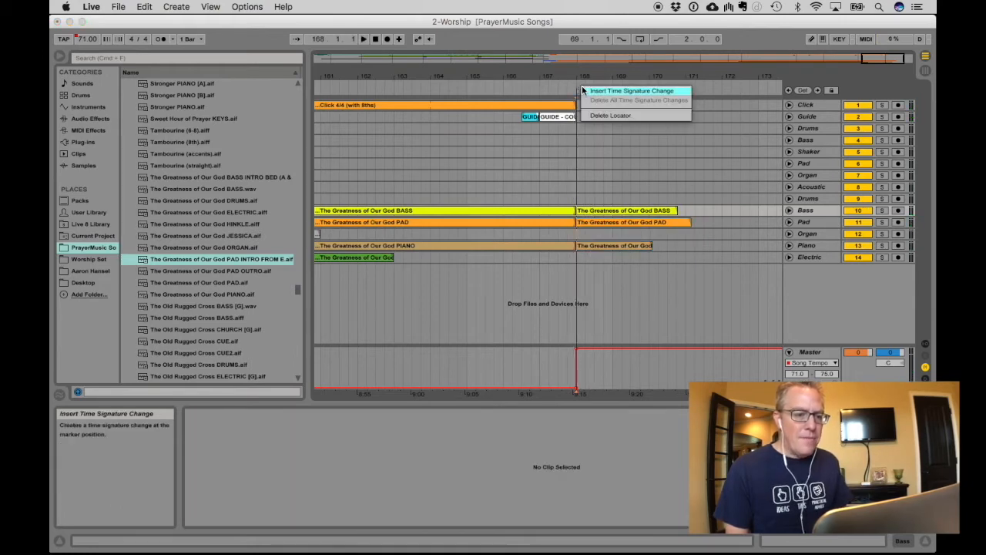
{"action": "left_click", "coordinate": [584, 91]}
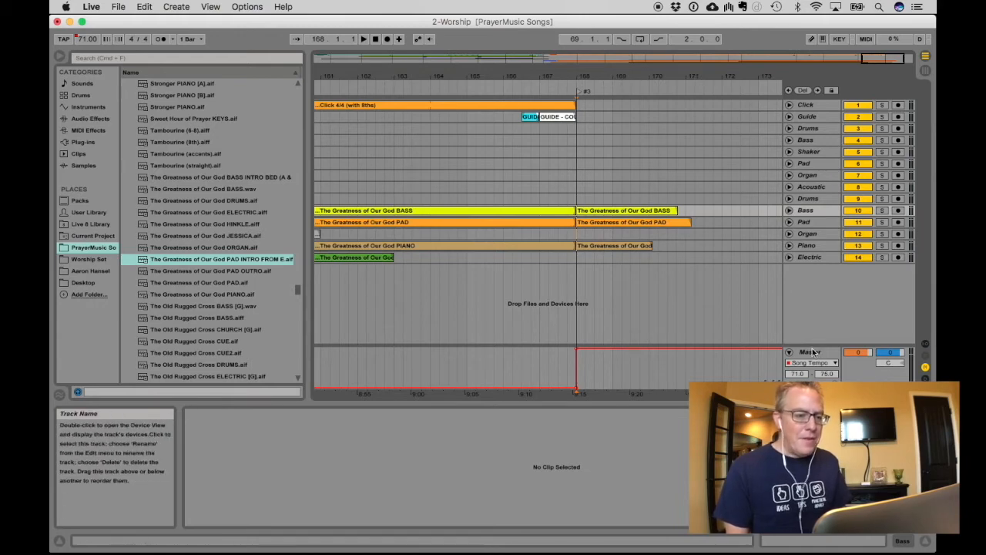
{"action": "left_click", "coordinate": [642, 223]}
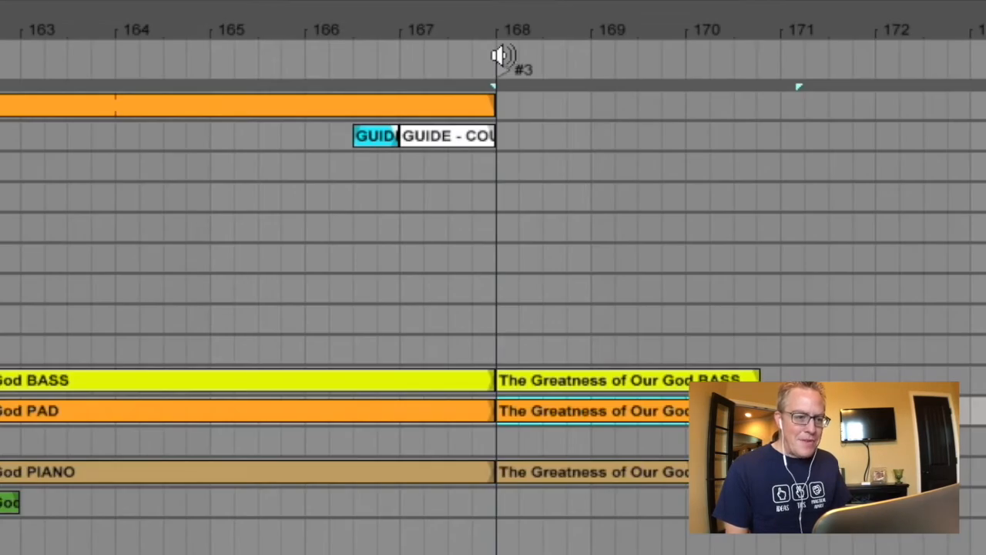
{"action": "right_click", "coordinate": [501, 58]}
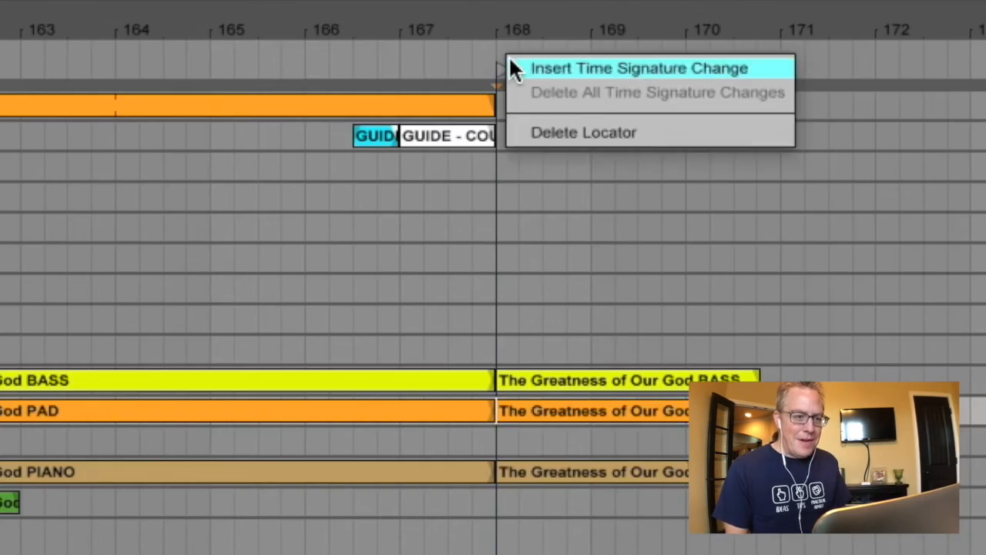
{"action": "left_click", "coordinate": [513, 68]}
{"action": "type", "text": "6/8"}
{"action": "key", "text": "Return"}
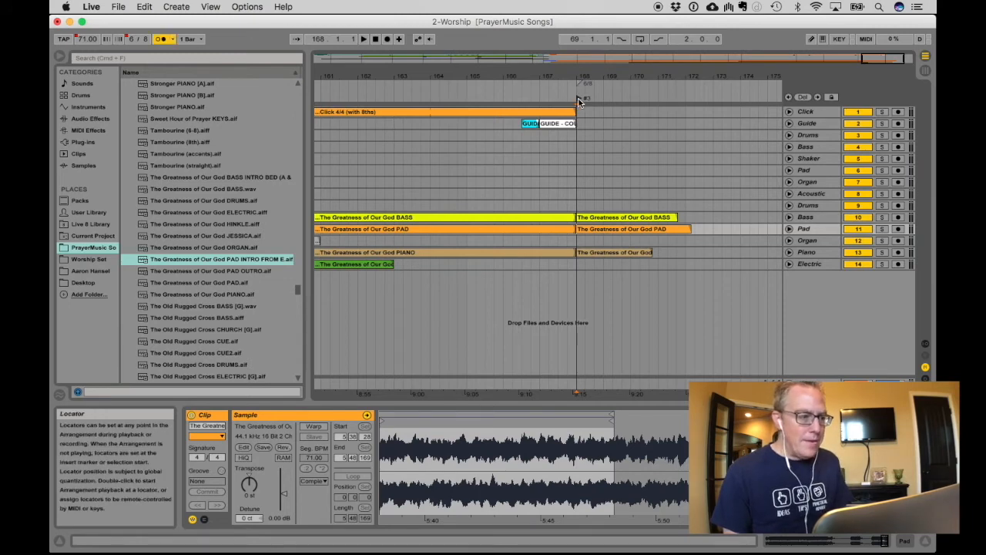
Step: Route the Cue Out to output 1 in Session View and audition the metronome from the #3 locator in the arrangement
{"action": "key", "text": "Tab"}
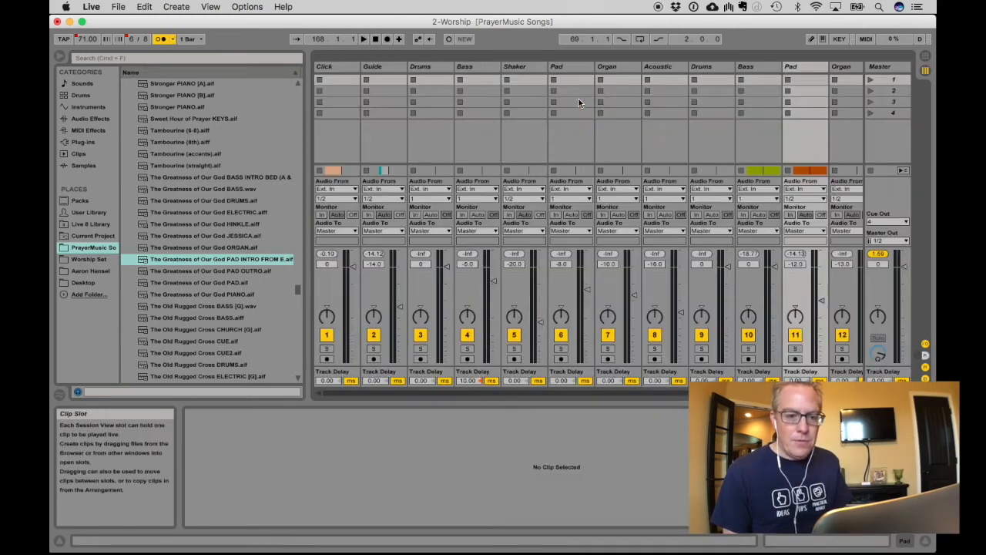
{"action": "left_click", "coordinate": [900, 230]}
{"action": "left_click", "coordinate": [892, 244]}
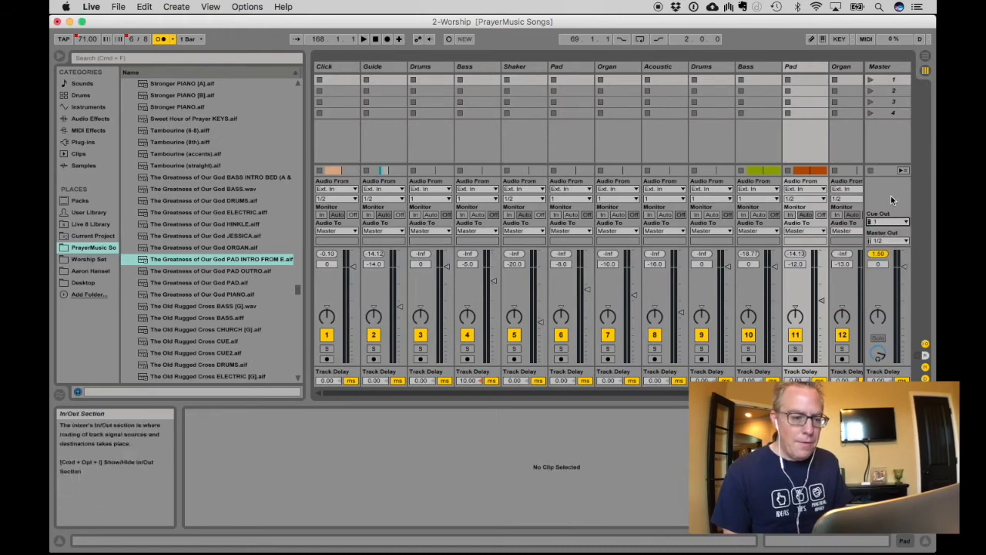
{"action": "key", "text": "Tab"}
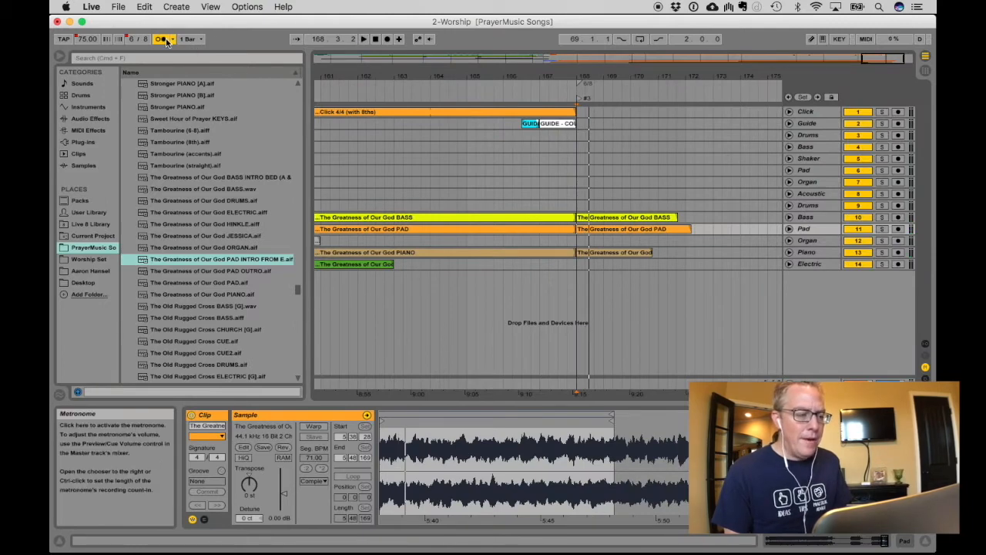
{"action": "left_click", "coordinate": [579, 99]}
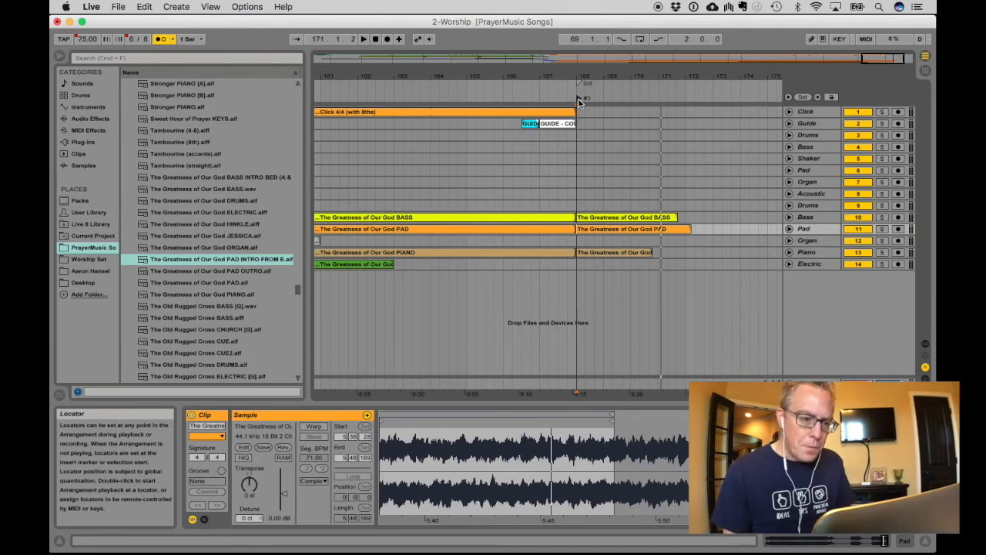
Step: Play the transition from the #3 locator past bar 177 and add a locator at bar 178
{"action": "left_click", "coordinate": [630, 125]}
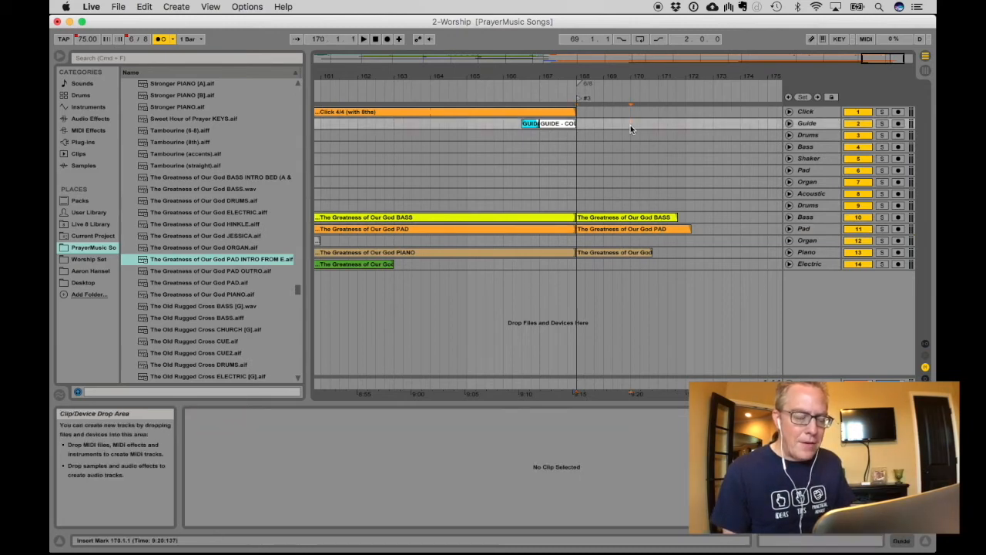
{"action": "scroll", "coordinate": [630, 125], "scroll_direction": "right", "scroll_amount": 3}
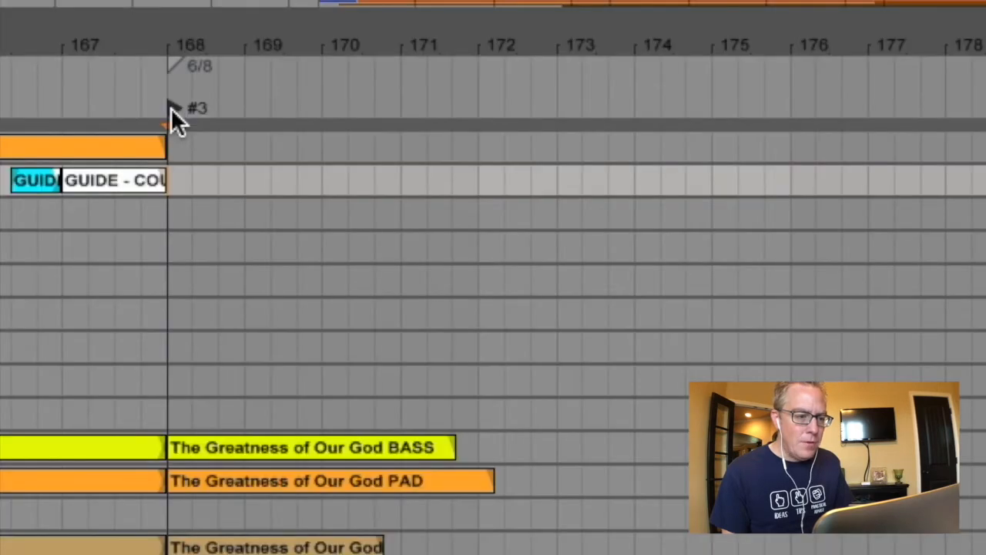
{"action": "double_click", "coordinate": [493, 100]}
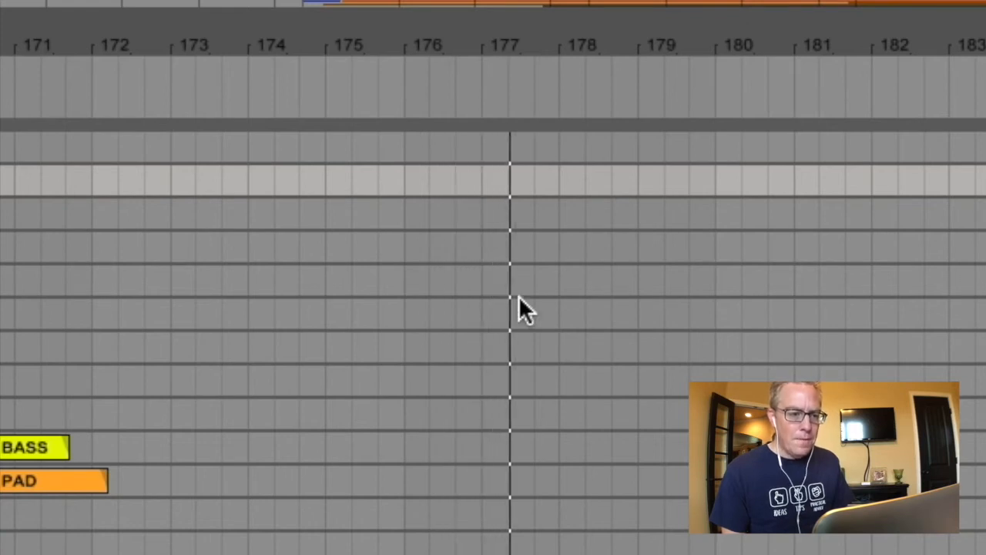
{"action": "left_click", "coordinate": [570, 199]}
{"action": "key", "text": "space"}
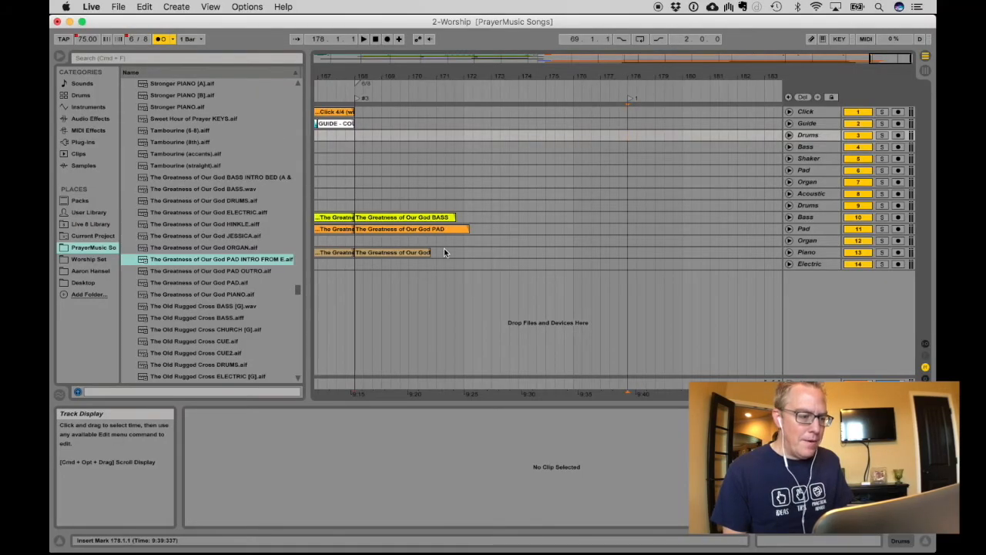
Step: Load Death Was Arrested.als from the PrayerMusic Songs folder as new tracks below the existing Electric track
{"action": "scroll", "coordinate": [443, 248], "scroll_direction": "left", "scroll_amount": 15}
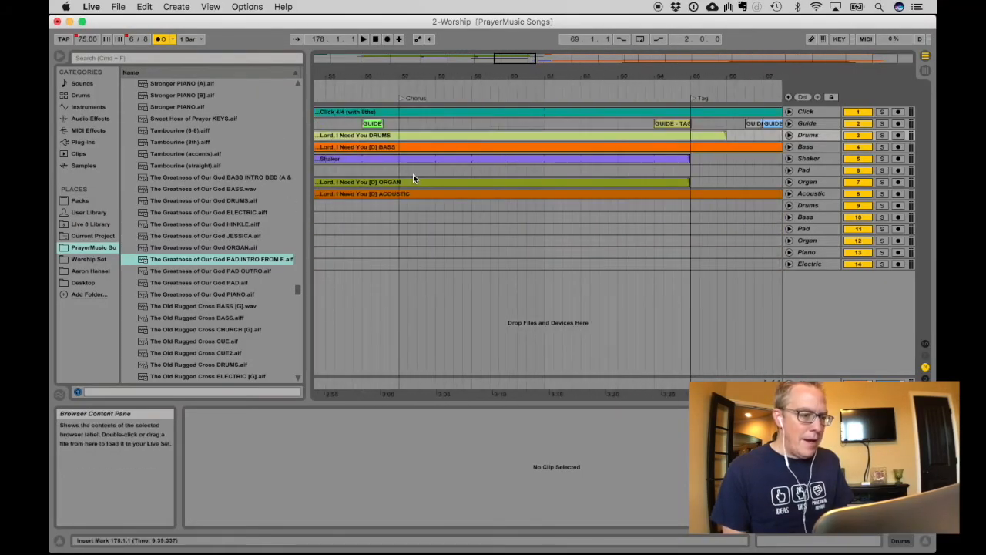
{"action": "scroll", "coordinate": [659, 140], "scroll_direction": "right", "scroll_amount": 10}
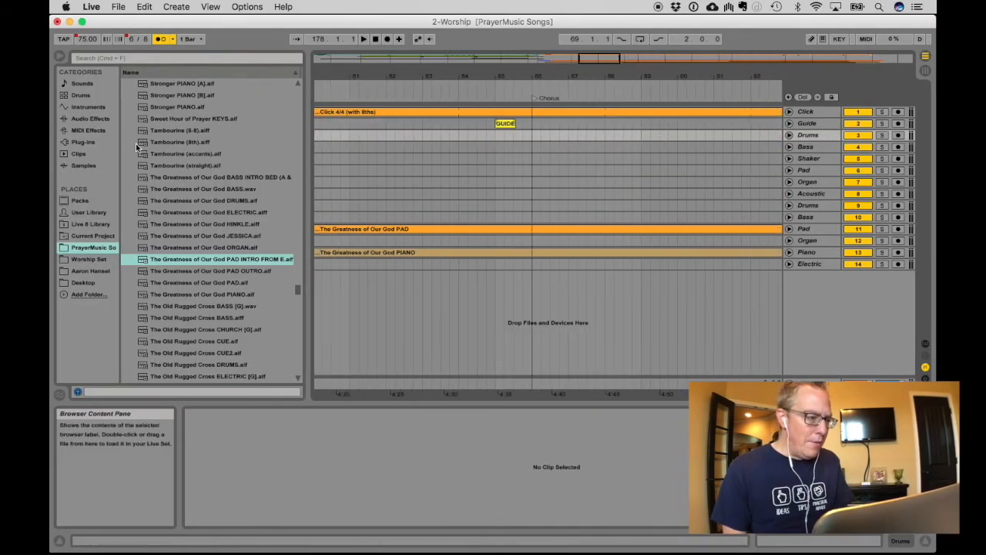
{"action": "scroll", "coordinate": [137, 147], "scroll_direction": "up", "scroll_amount": 20}
{"action": "scroll", "coordinate": [137, 147], "scroll_direction": "up", "scroll_amount": 15}
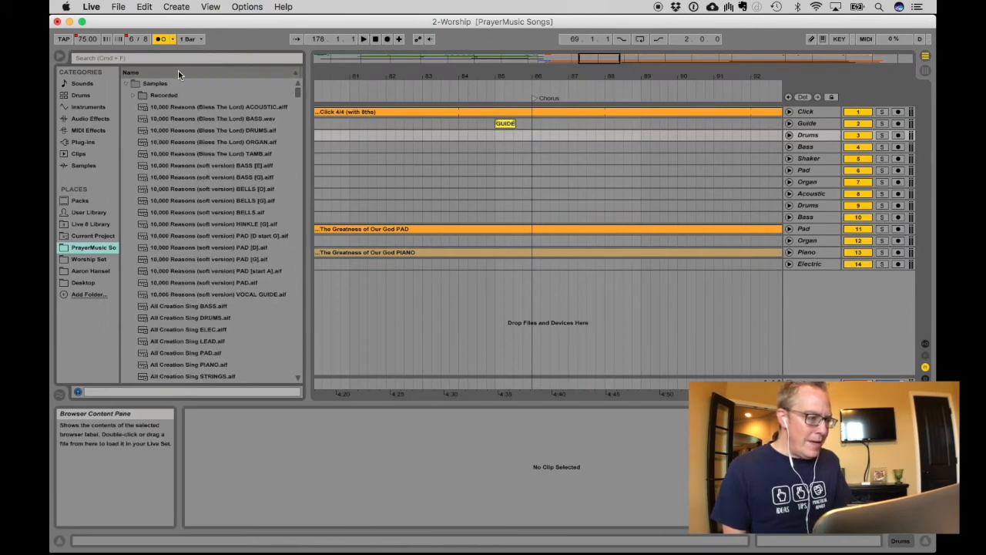
{"action": "double_click", "coordinate": [178, 83]}
{"action": "scroll", "coordinate": [186, 202], "scroll_direction": "down", "scroll_amount": 10}
{"action": "scroll", "coordinate": [185, 198], "scroll_direction": "down", "scroll_amount": 1}
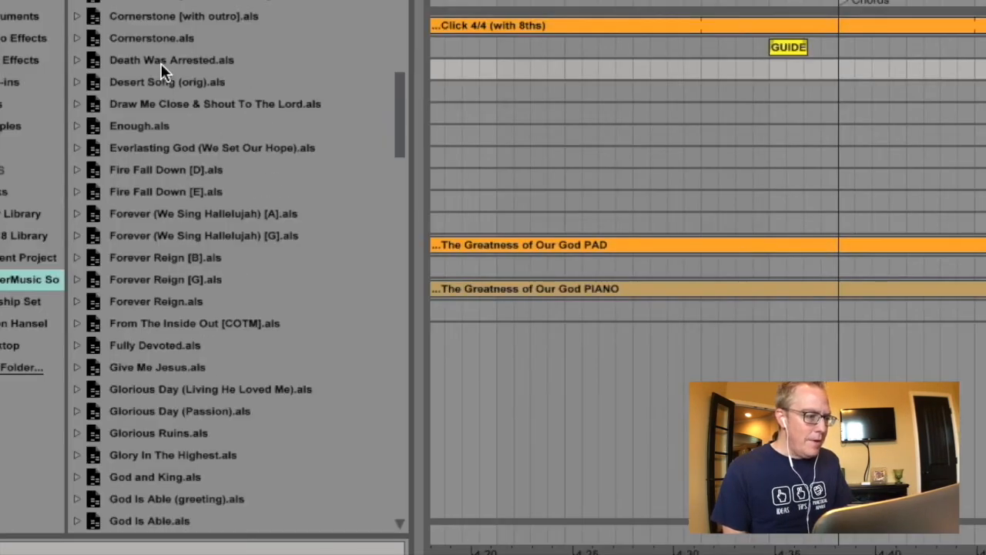
{"action": "left_click_drag", "start_coordinate": [162, 70], "coordinate": [671, 396]}
Step: Cut all of Death Was Arrested's clips on its six tracks, from bar 1 to bar 101
{"action": "scroll", "coordinate": [631, 276], "scroll_direction": "left", "scroll_amount": 20}
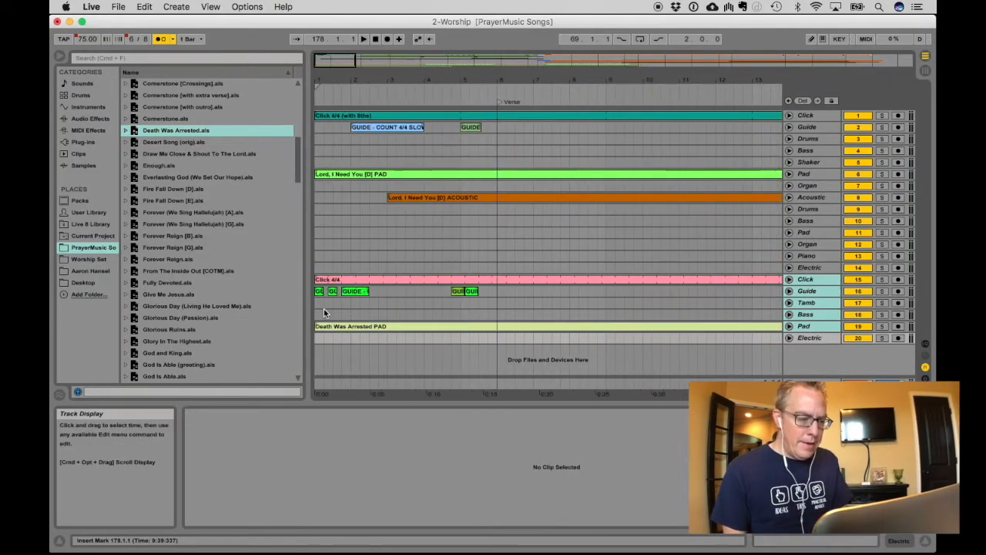
{"action": "scroll", "coordinate": [758, 281], "scroll_direction": "right", "scroll_amount": 10}
{"action": "scroll", "coordinate": [758, 282], "scroll_direction": "right", "scroll_amount": 15}
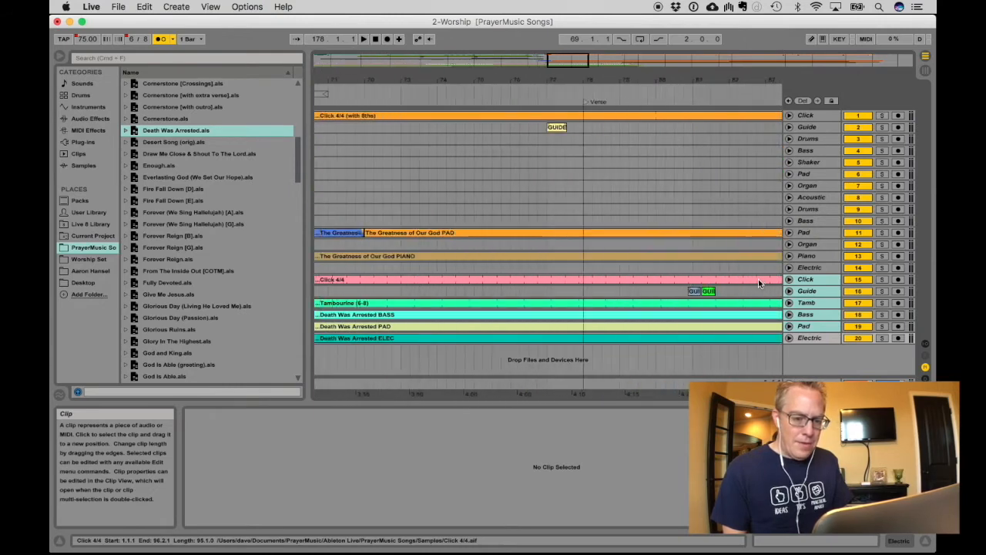
{"action": "left_click", "coordinate": [642, 278]}
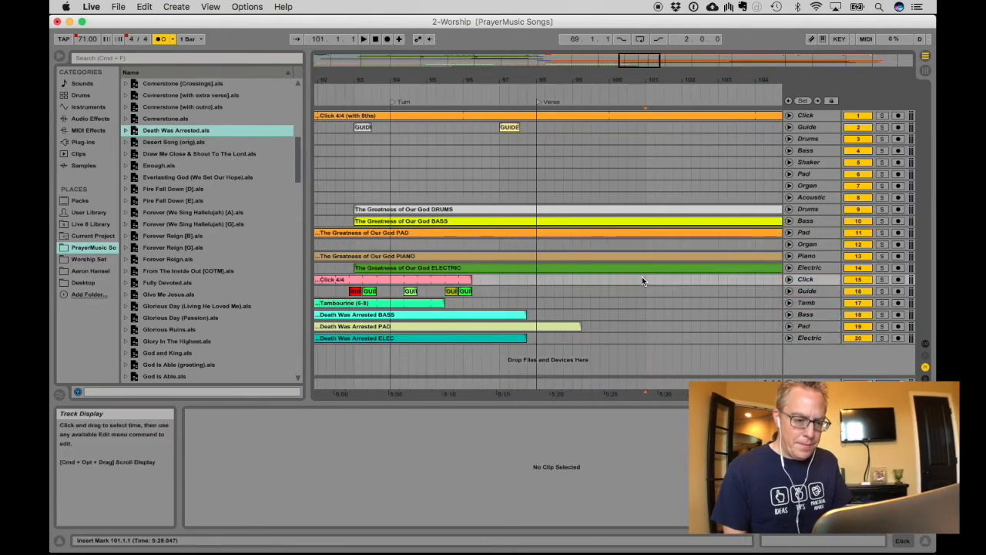
{"action": "scroll", "coordinate": [643, 278], "scroll_direction": "left", "scroll_amount": 20}
{"action": "left_click", "coordinate": [368, 338], "text": "shift"}
{"action": "left_click_drag", "start_coordinate": [355, 361], "coordinate": [301, 361]}
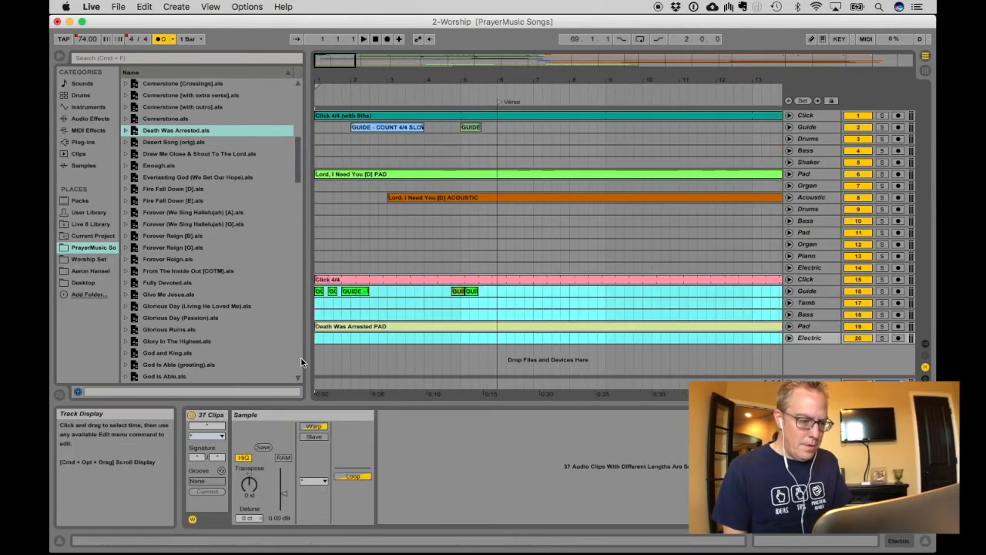
{"action": "key", "text": "super+x"}
Step: Paste Death Was Arrested's clips onto its six tracks starting at bar 176, two bars before locator 1
{"action": "scroll", "coordinate": [611, 303], "scroll_direction": "right", "scroll_amount": 12}
{"action": "scroll", "coordinate": [611, 303], "scroll_direction": "right", "scroll_amount": 15}
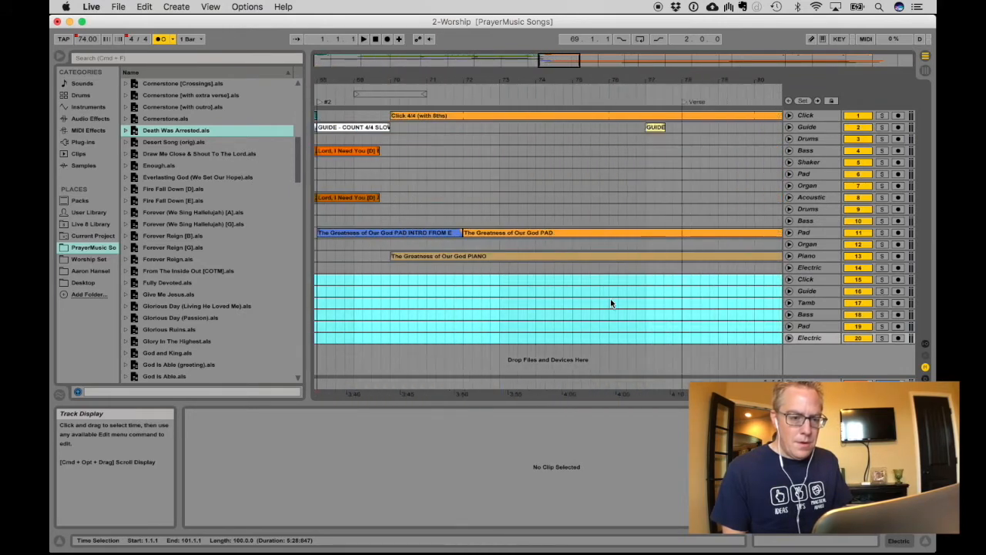
{"action": "scroll", "coordinate": [610, 302], "scroll_direction": "right", "scroll_amount": 15}
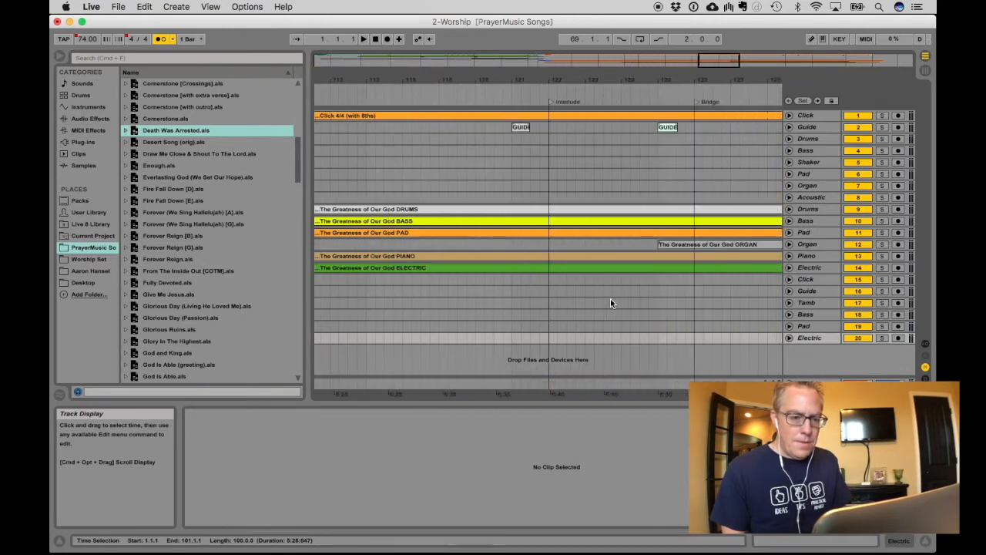
{"action": "scroll", "coordinate": [610, 302], "scroll_direction": "right", "scroll_amount": 10}
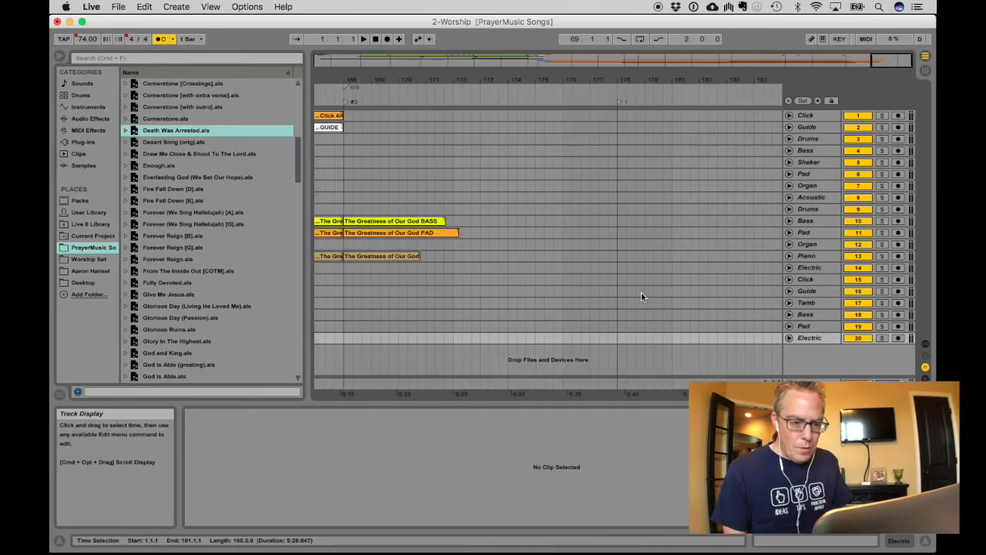
{"action": "left_click", "coordinate": [618, 284]}
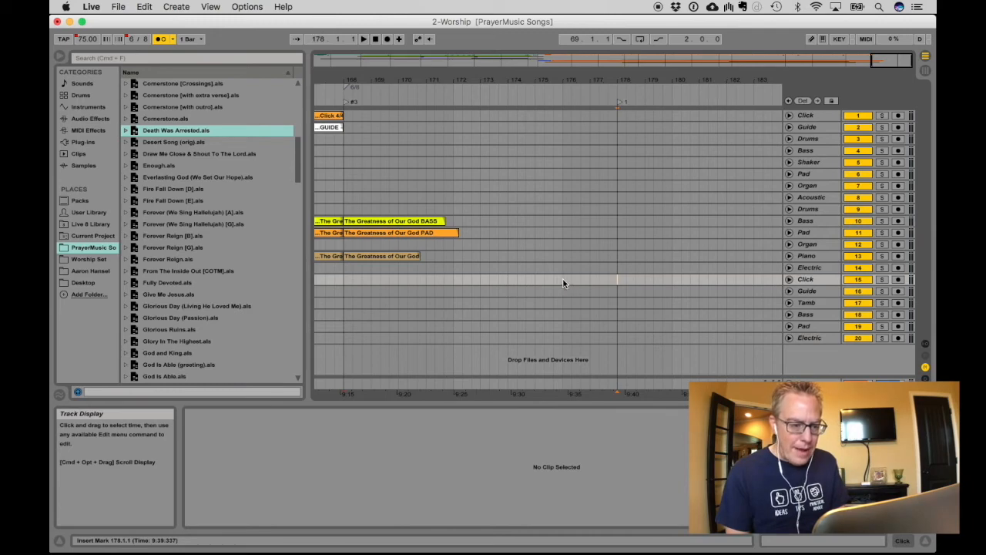
{"action": "key", "text": "super+v"}
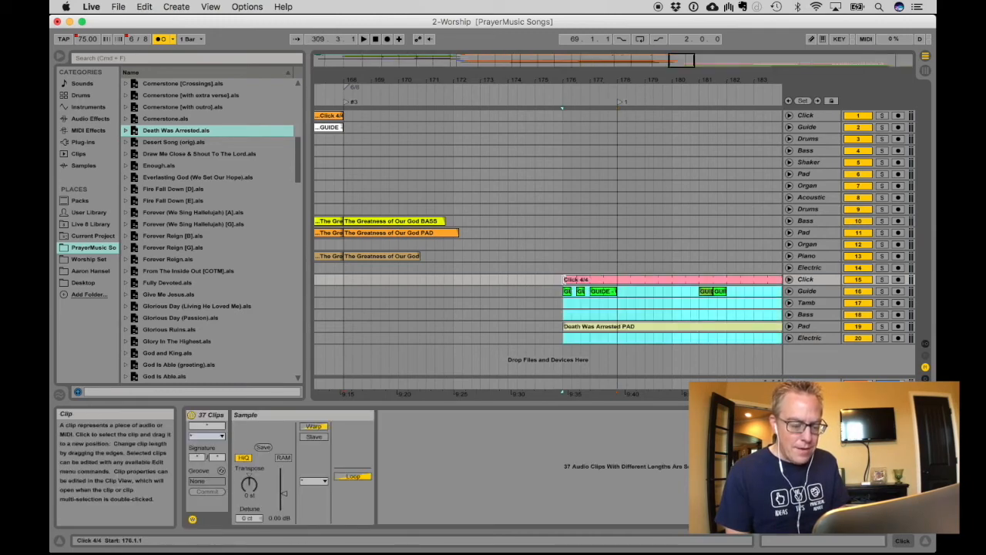
Step: Move all Death Was Arrested click and guide clips, bars 176 to 303, onto the set's main Click and Guide tracks at bar 176
{"action": "left_click", "coordinate": [544, 280]}
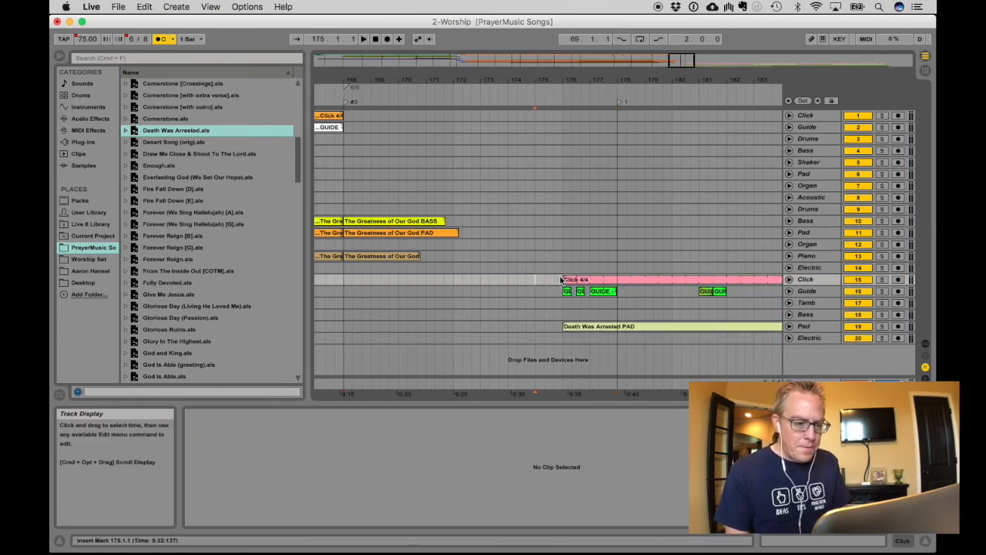
{"action": "left_click", "coordinate": [563, 266]}
{"action": "left_click", "coordinate": [584, 279]}
{"action": "scroll", "coordinate": [594, 290], "scroll_direction": "right", "scroll_amount": 15}
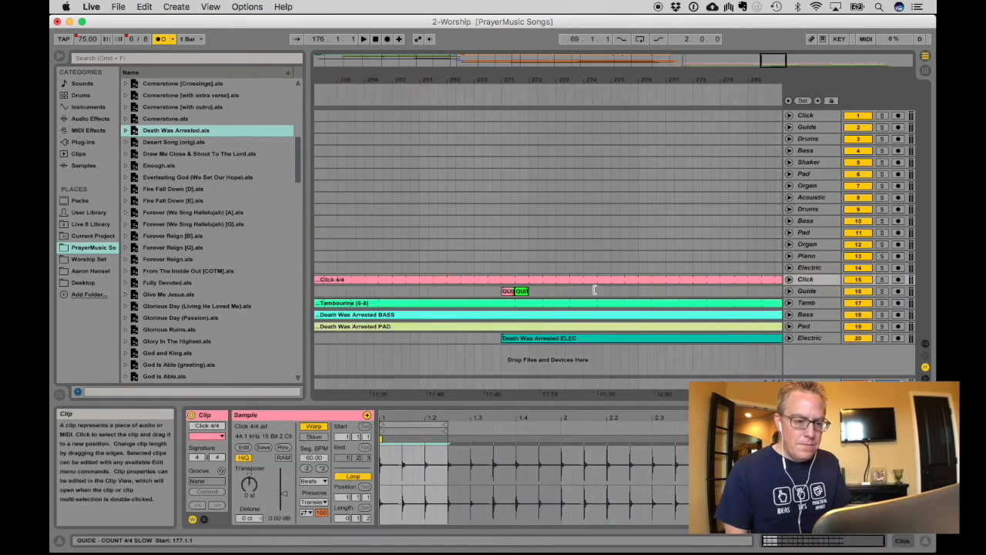
{"action": "scroll", "coordinate": [594, 289], "scroll_direction": "right", "scroll_amount": 15}
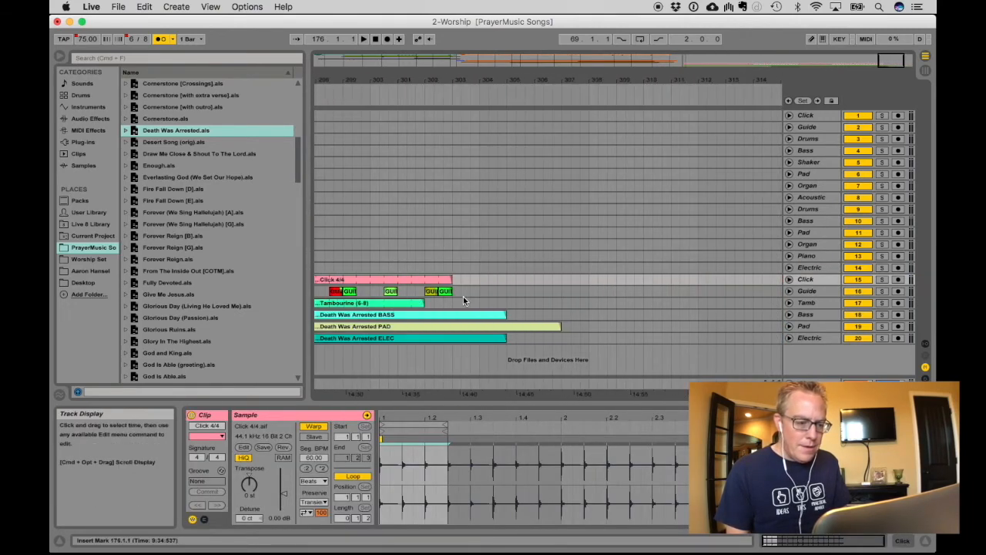
{"action": "left_click", "coordinate": [463, 298], "text": "shift"}
{"action": "scroll", "coordinate": [464, 294], "scroll_direction": "left", "scroll_amount": 10}
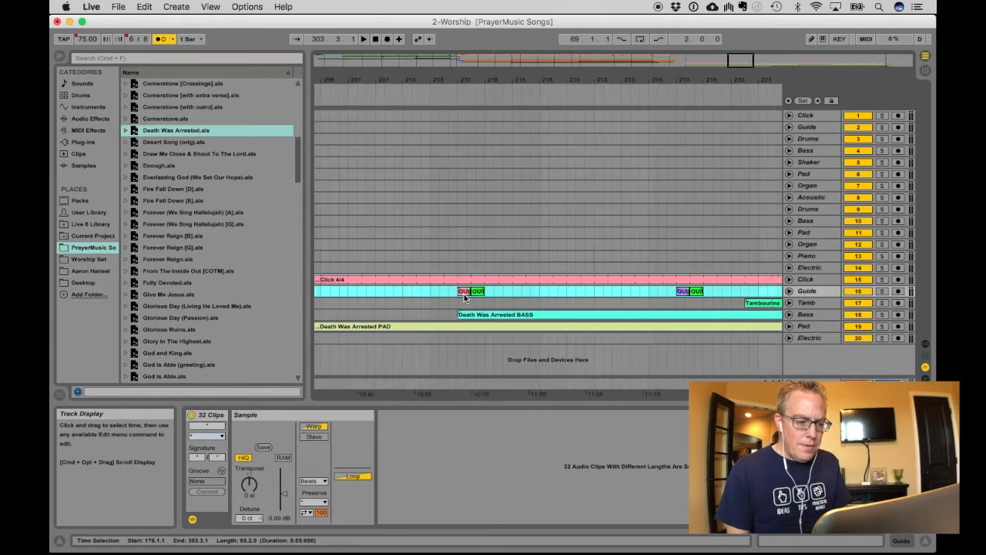
{"action": "scroll", "coordinate": [464, 294], "scroll_direction": "left", "scroll_amount": 15}
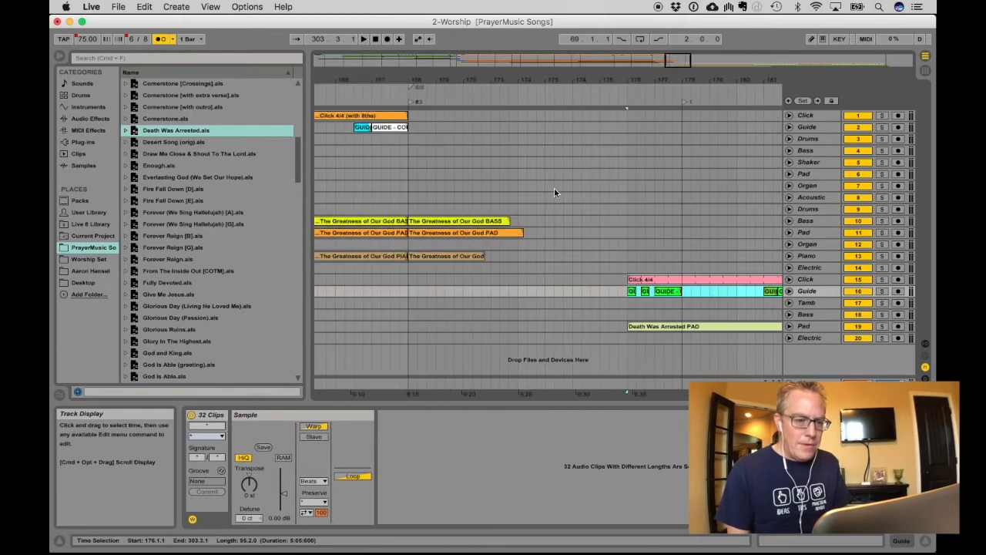
{"action": "key", "text": "super+x"}
{"action": "left_click", "coordinate": [629, 116]}
{"action": "key", "text": "super+v"}
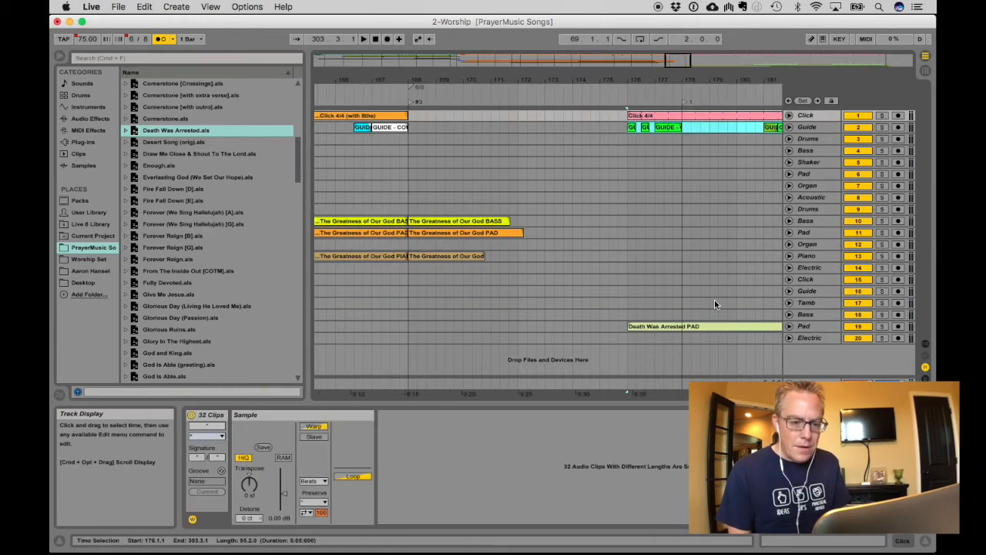
Step: Delete the emptied Click and Guide tracks that came with Death Was Arrested
{"action": "left_click", "coordinate": [805, 279]}
{"action": "left_click", "coordinate": [805, 291], "text": "shift"}
{"action": "key", "text": "Delete"}
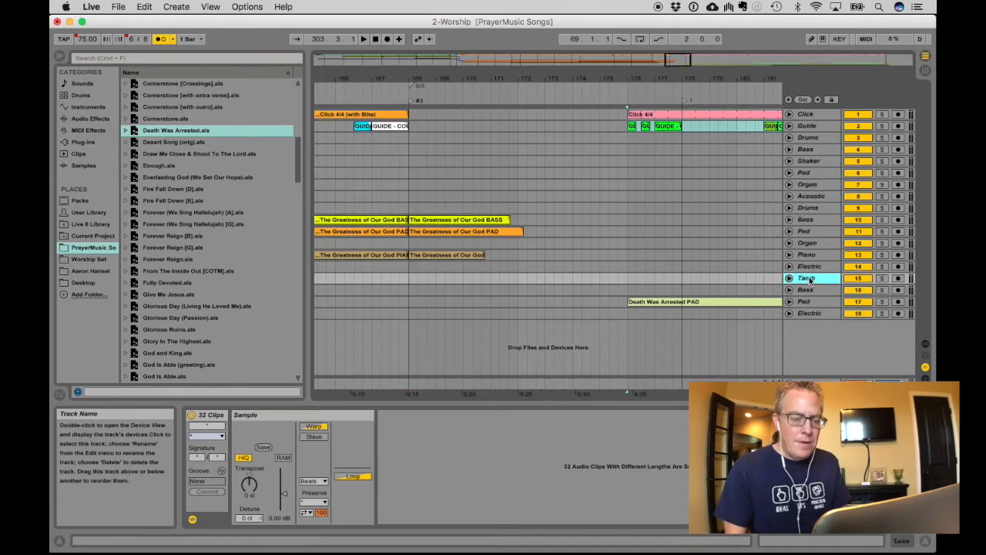
Step: Extend the start of the Click 4/4 clip back from bar 176 to the #3 locator at bar 168
{"action": "left_click", "coordinate": [628, 147]}
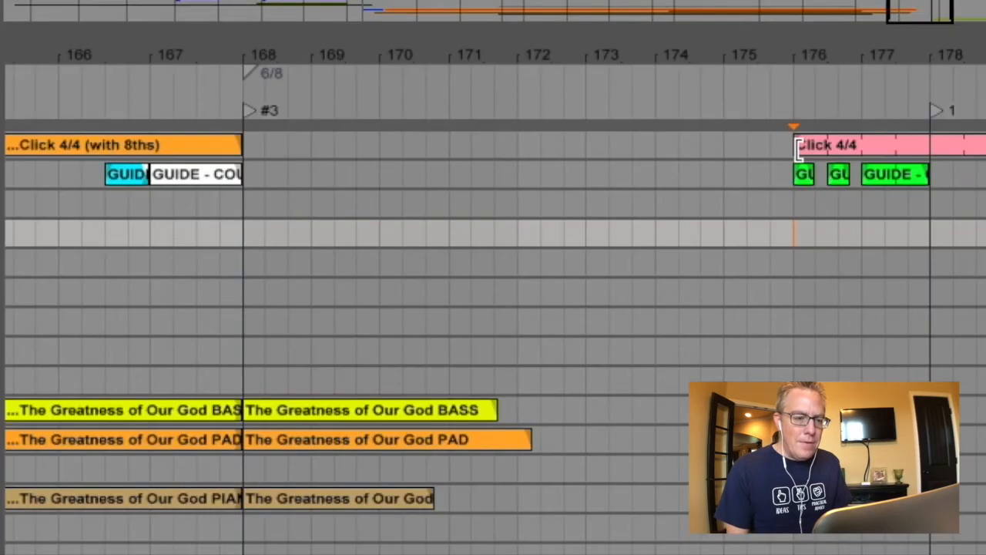
{"action": "left_click_drag", "start_coordinate": [629, 115], "coordinate": [610, 115]}
{"action": "left_click_drag", "start_coordinate": [748, 149], "coordinate": [242, 181]}
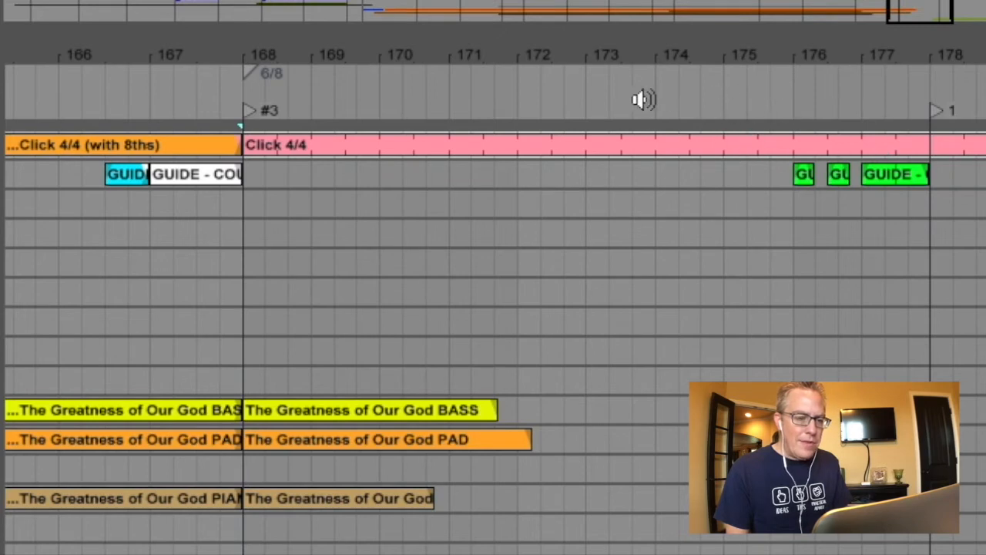
Step: Copy the three guide count-in clips from bars 176–178 to the #3 locator at bar 168 on the Guide track
{"action": "left_click", "coordinate": [931, 178]}
{"action": "key", "text": "shift+Left"}
{"action": "key", "text": "shift+Left"}
{"action": "key", "text": "shift+Left"}
{"action": "key", "text": "shift+Left"}
{"action": "key", "text": "shift+Left"}
{"action": "key", "text": "shift+Left"}
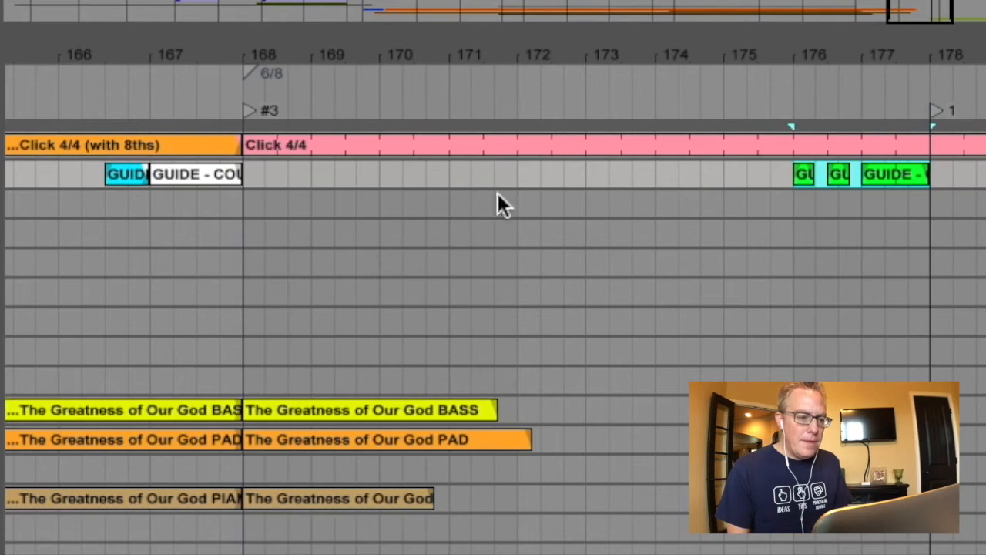
{"action": "left_click", "coordinate": [247, 177]}
{"action": "key", "text": "super+v"}
Step: Add GUIDE - VAMP.aif from the PrayerMusic Songs Samples folder to the first Drums track at bar 169
{"action": "scroll", "coordinate": [147, 149], "scroll_direction": "up", "scroll_amount": 10}
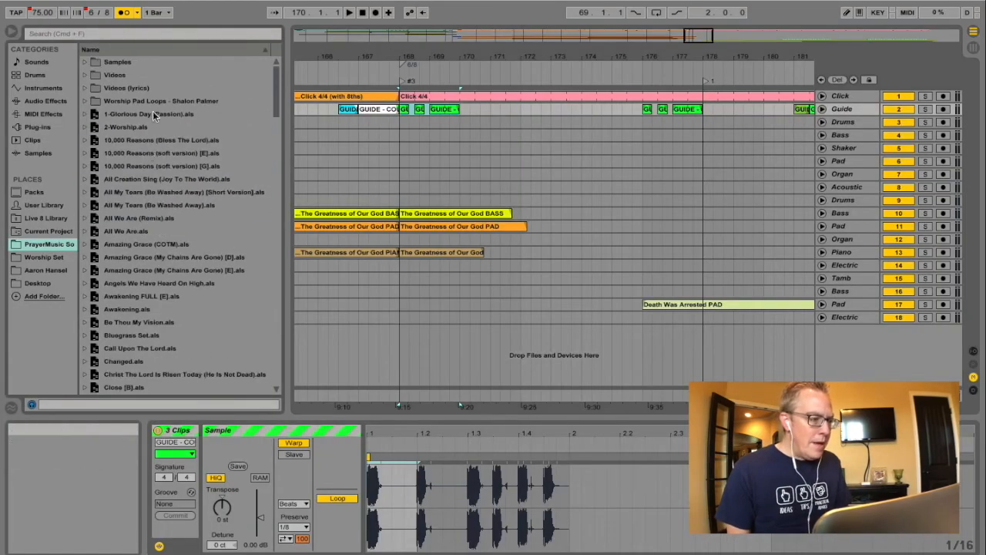
{"action": "double_click", "coordinate": [135, 61]}
{"action": "scroll", "coordinate": [182, 244], "scroll_direction": "down", "scroll_amount": 20}
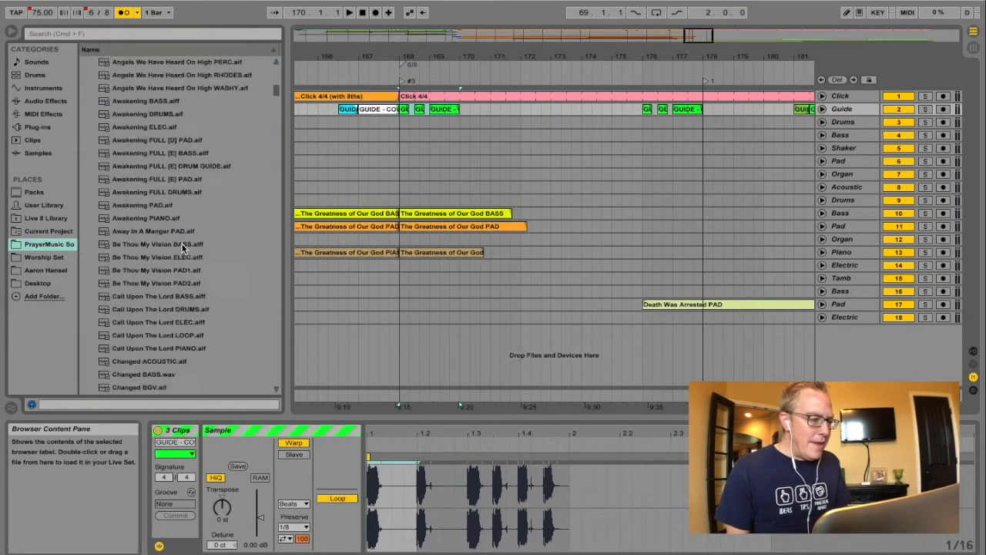
{"action": "scroll", "coordinate": [182, 247], "scroll_direction": "down", "scroll_amount": 20}
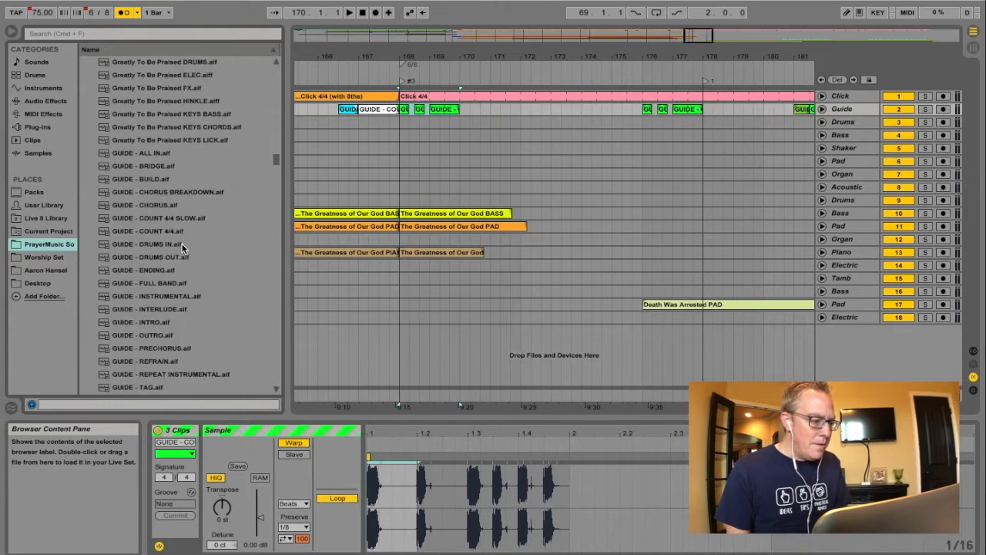
{"action": "left_click_drag", "start_coordinate": [156, 362], "coordinate": [432, 191]}
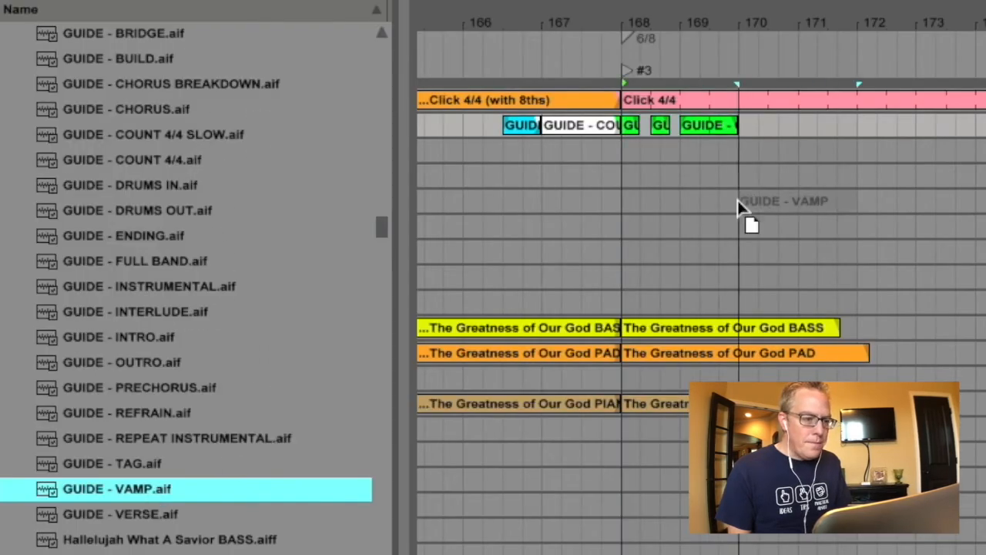
{"action": "left_click_drag", "start_coordinate": [682, 159], "coordinate": [683, 159]}
Step: Turn off Warp for the GUIDE - VAMP clip and trim its end so only the spoken cue is left
{"action": "left_click_drag", "start_coordinate": [925, 23], "coordinate": [923, 246]}
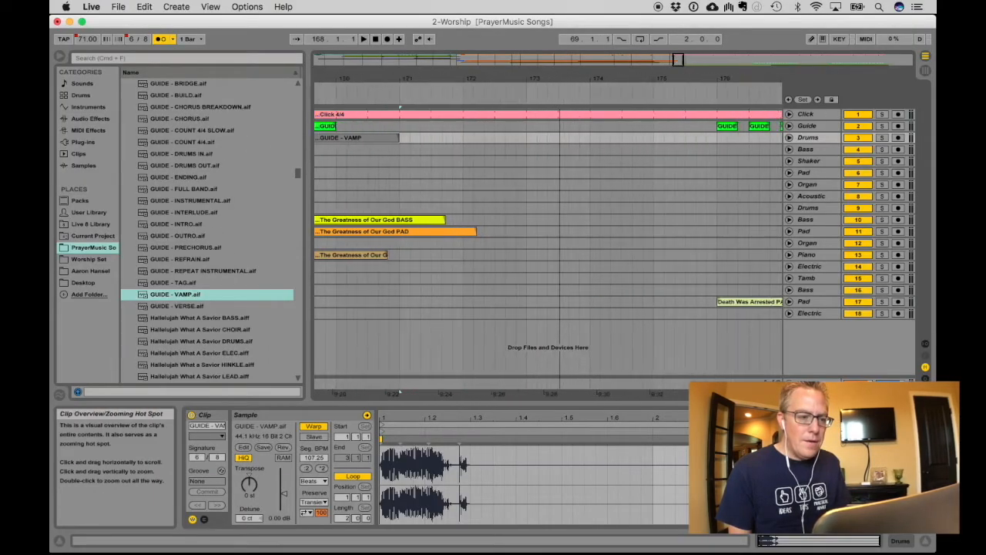
{"action": "scroll", "coordinate": [550, 181], "scroll_direction": "left", "scroll_amount": 10}
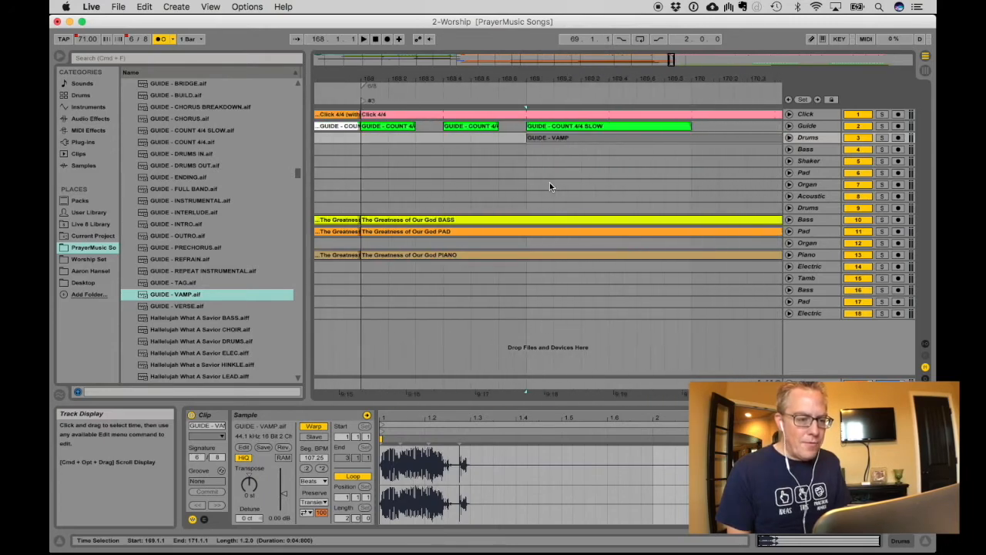
{"action": "scroll", "coordinate": [552, 185], "scroll_direction": "right", "scroll_amount": 2}
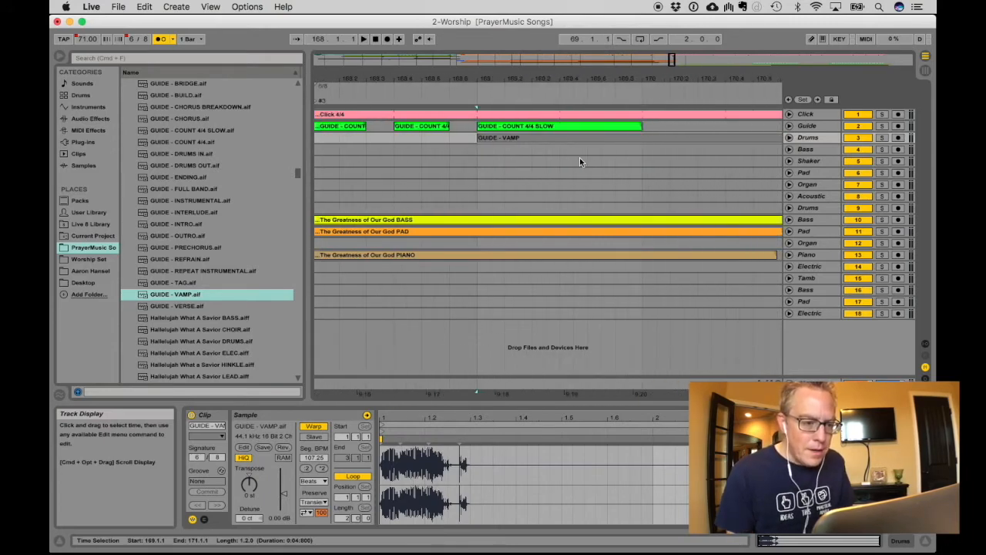
{"action": "left_click", "coordinate": [313, 426]}
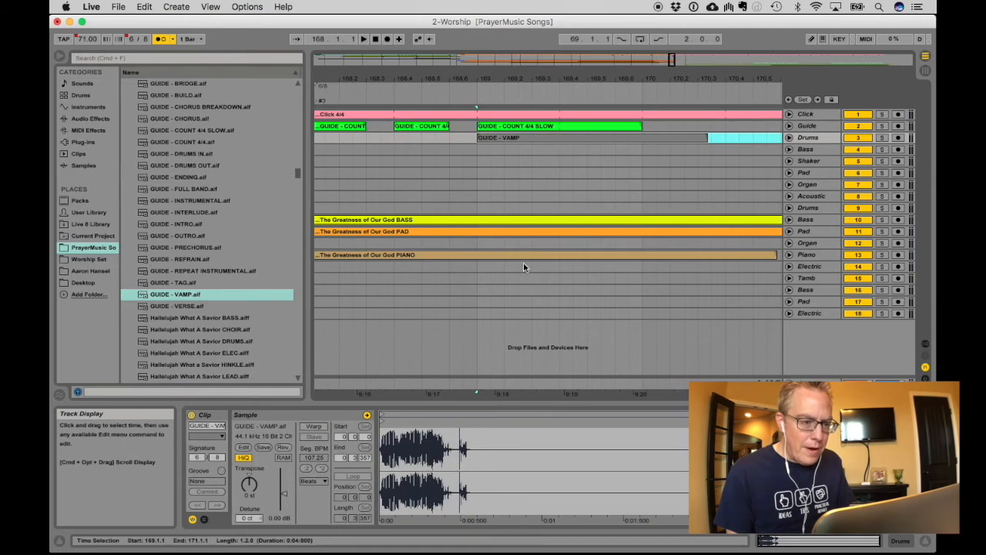
{"action": "left_click_drag", "start_coordinate": [703, 138], "coordinate": [518, 137]}
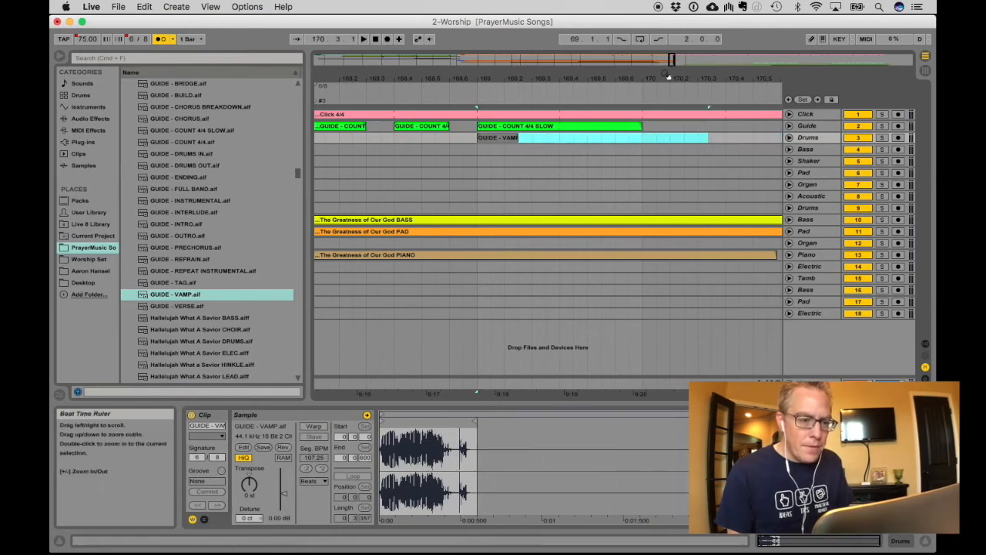
Step: Unfold the Guide track, move the GUIDE - VAMP clip onto it at bar 169 over the count's beginning, and audition it
{"action": "left_click", "coordinate": [789, 125]}
{"action": "left_click_drag", "start_coordinate": [515, 178], "coordinate": [493, 137]}
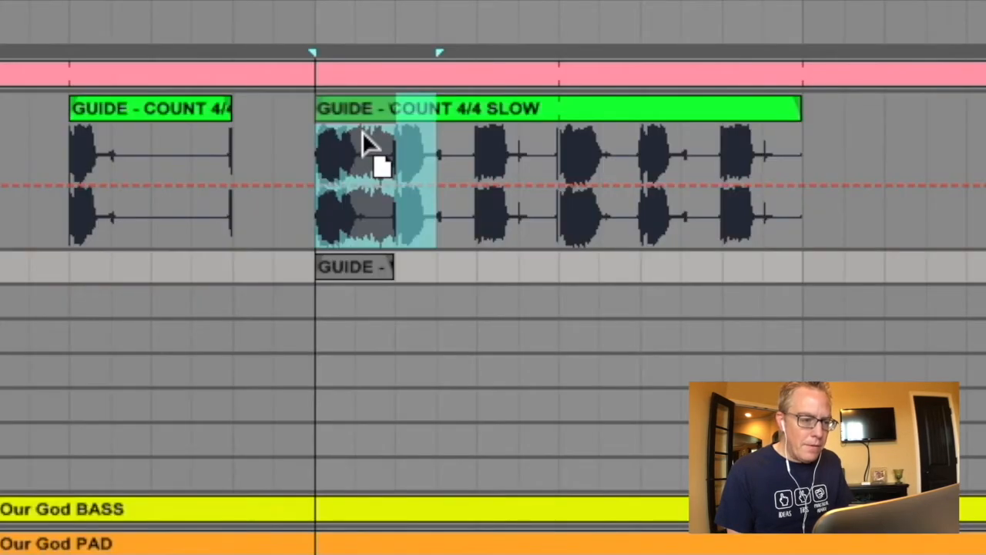
{"action": "left_click_drag", "start_coordinate": [362, 131], "coordinate": [360, 131]}
{"action": "left_click", "coordinate": [271, 17]}
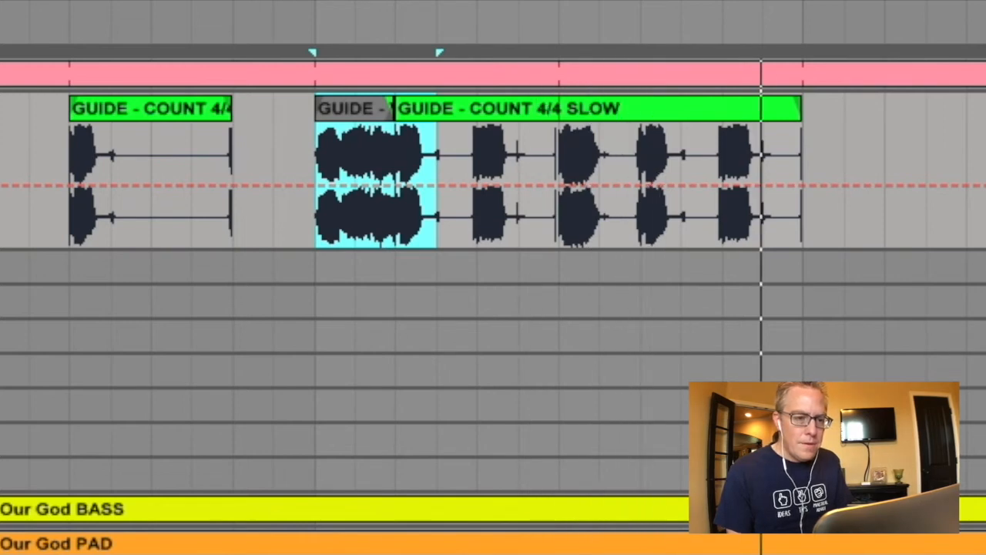
Step: Nudge the GUIDE - VAMP clip slightly earlier so that it starts just before bar 169
{"action": "left_click_drag", "start_coordinate": [79, 17], "coordinate": [78, 76]}
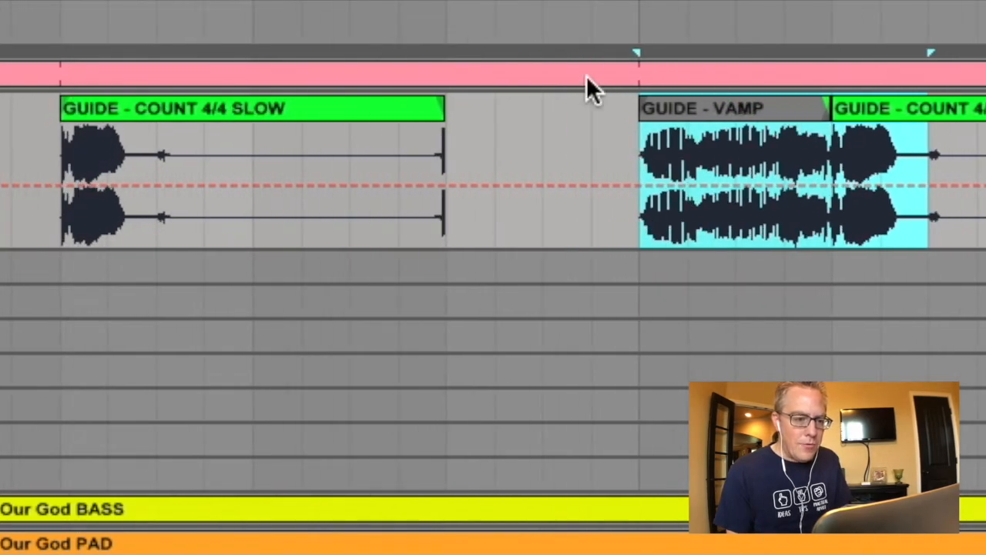
{"action": "left_click", "coordinate": [723, 104]}
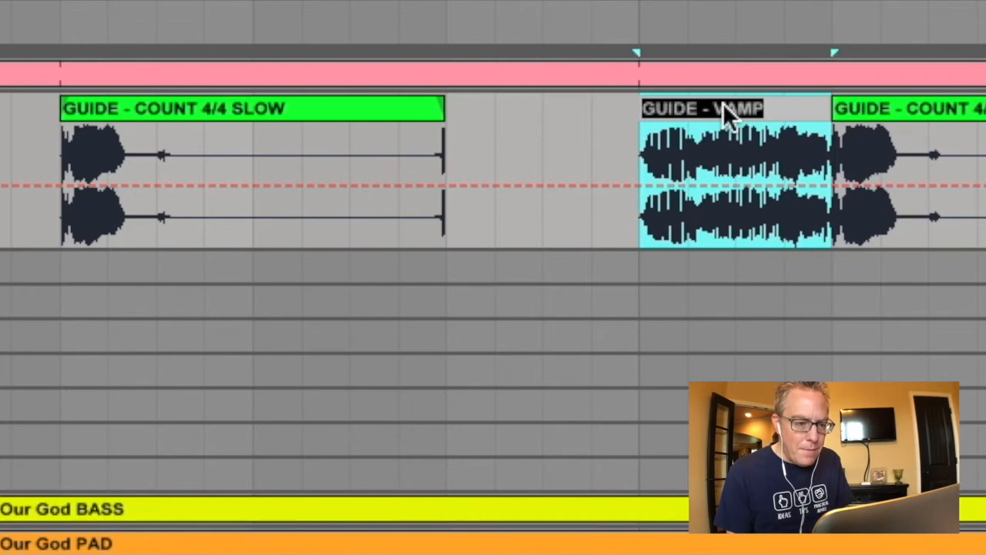
{"action": "left_click", "coordinate": [606, 133]}
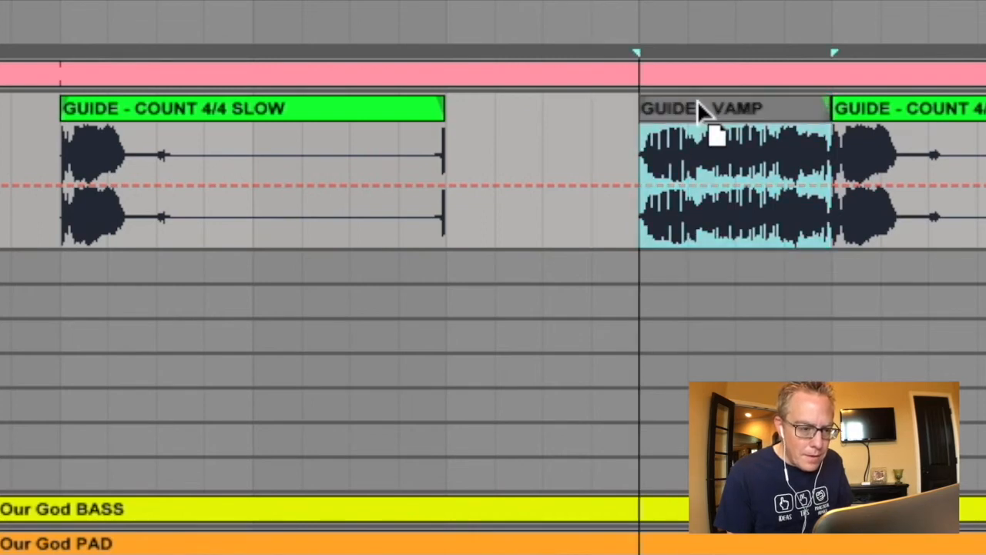
{"action": "left_click", "coordinate": [599, 131]}
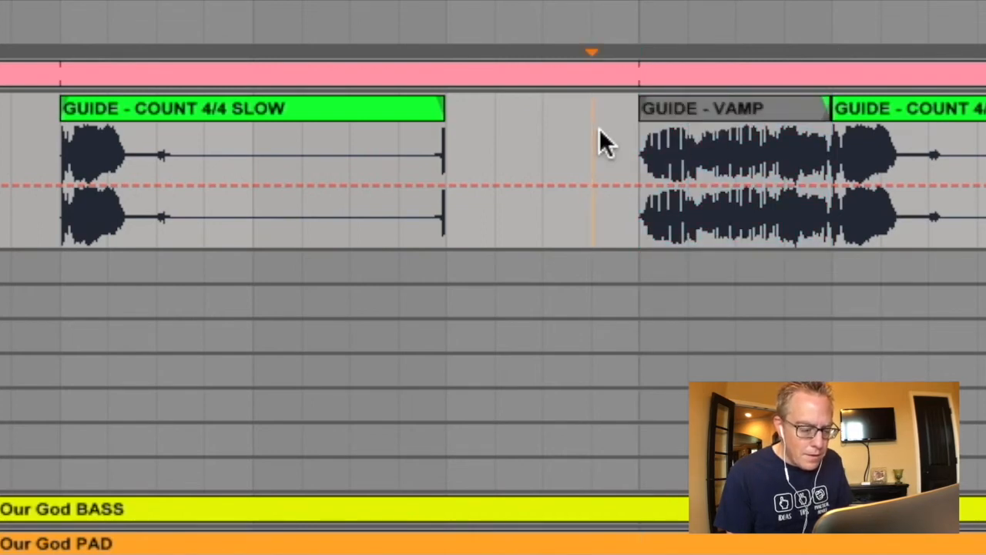
{"action": "left_click", "coordinate": [694, 110]}
{"action": "mouse_move", "coordinate": [687, 109]}
{"action": "left_mouse_down"}
{"action": "mouse_move", "coordinate": [679, 111]}
{"action": "mouse_move", "coordinate": [686, 109]}
{"action": "left_mouse_up"}
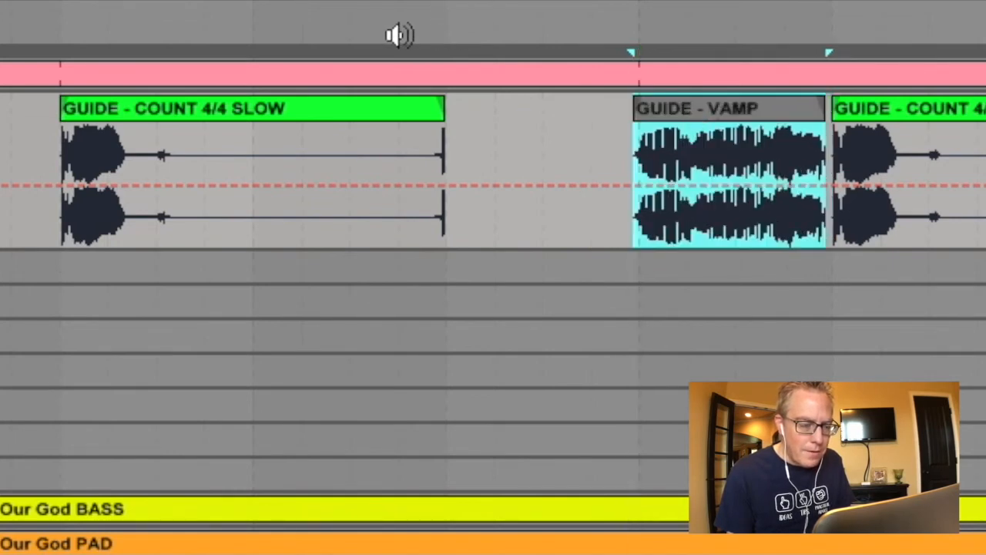
Step: Audition the vamp cue, extend the GUIDE - VAMP clip's end to meet the following count clip, and play the passage again
{"action": "key", "text": "space"}
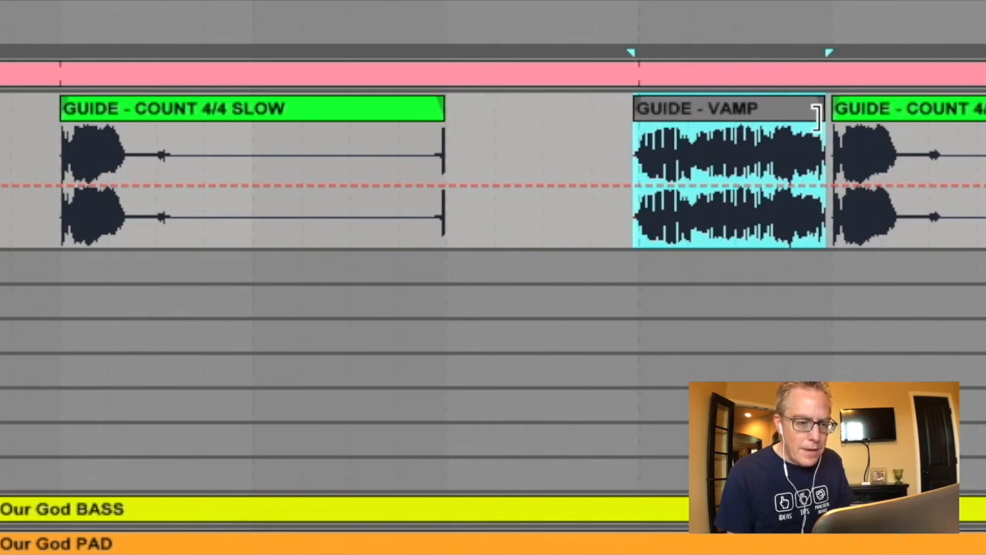
{"action": "left_click_drag", "start_coordinate": [821, 112], "coordinate": [827, 117]}
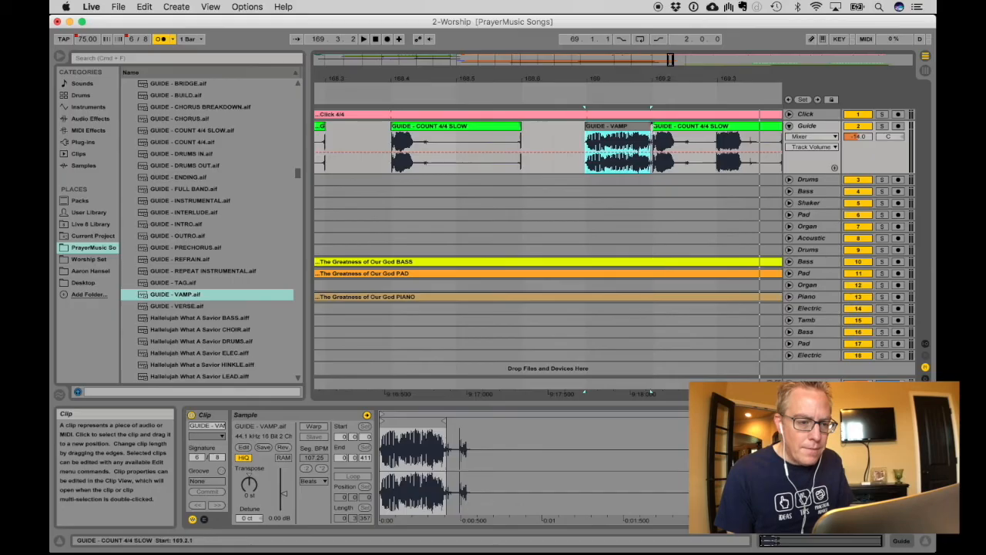
{"action": "key", "text": "space"}
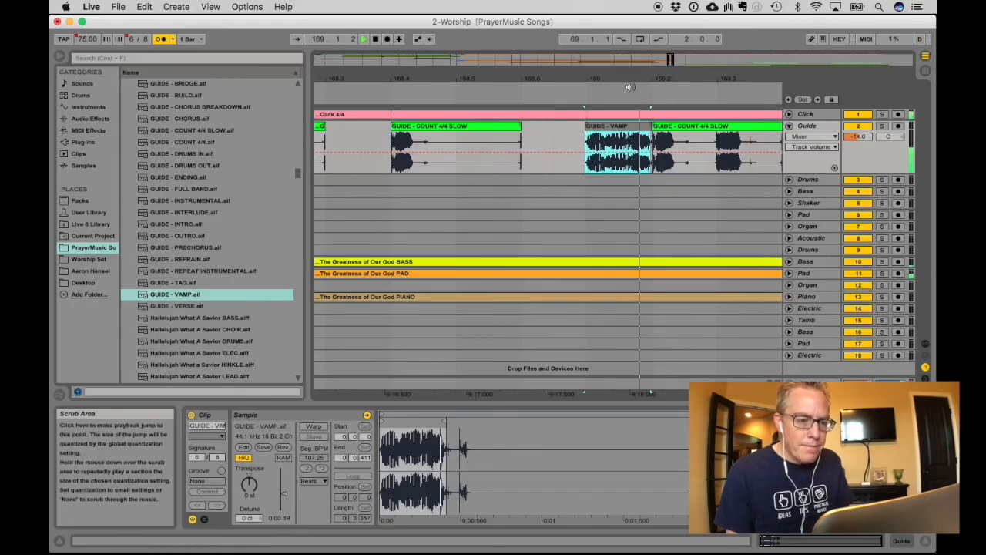
{"action": "left_click_drag", "start_coordinate": [630, 78], "coordinate": [622, 31]}
{"action": "scroll", "coordinate": [622, 164], "scroll_direction": "left", "scroll_amount": 5}
{"action": "scroll", "coordinate": [622, 164], "scroll_direction": "left", "scroll_amount": 3}
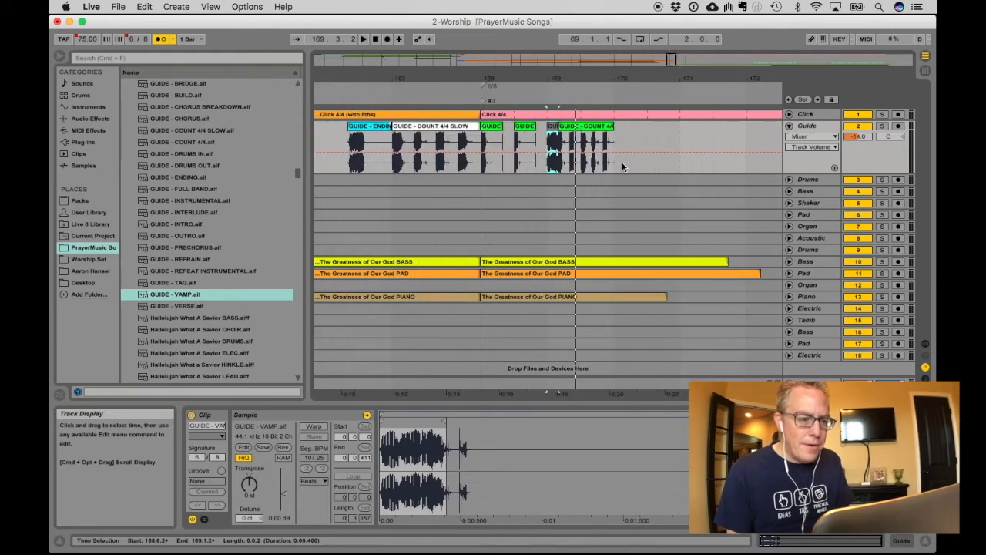
Step: Audition the vamp transition from around bar 167 and unfold the Pad track that holds The Greatness of Our God PAD
{"action": "left_click", "coordinate": [441, 108]}
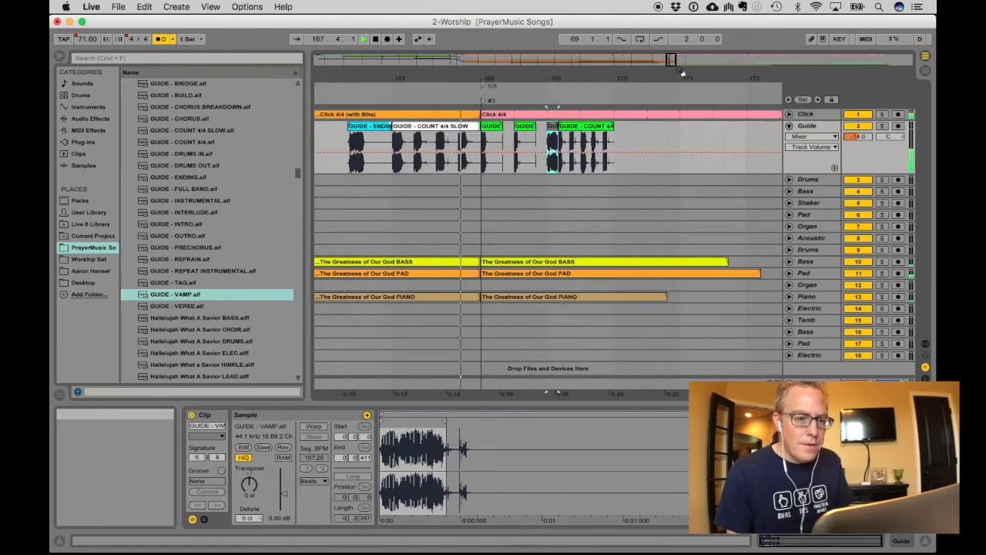
{"action": "left_click_drag", "start_coordinate": [673, 61], "coordinate": [673, 37]}
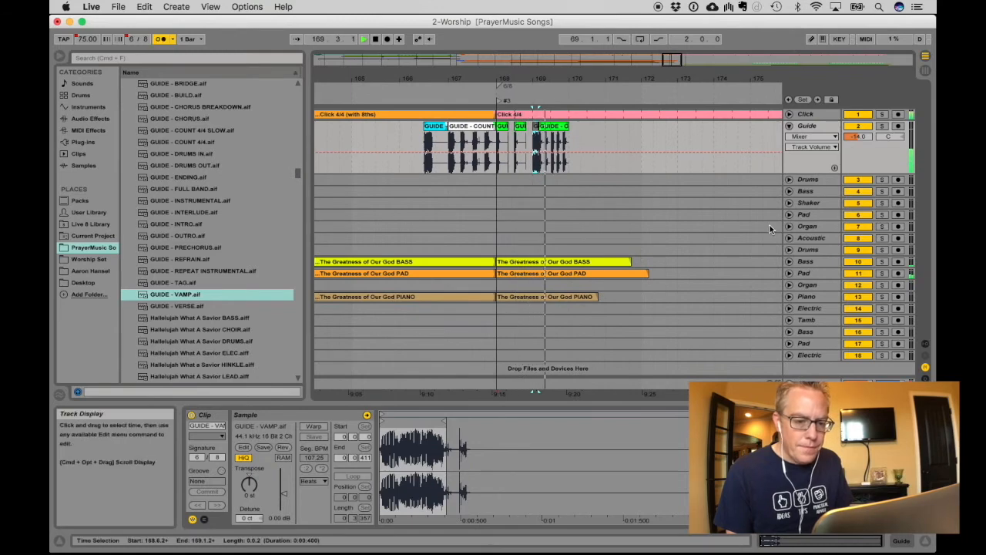
{"action": "left_click", "coordinate": [789, 274]}
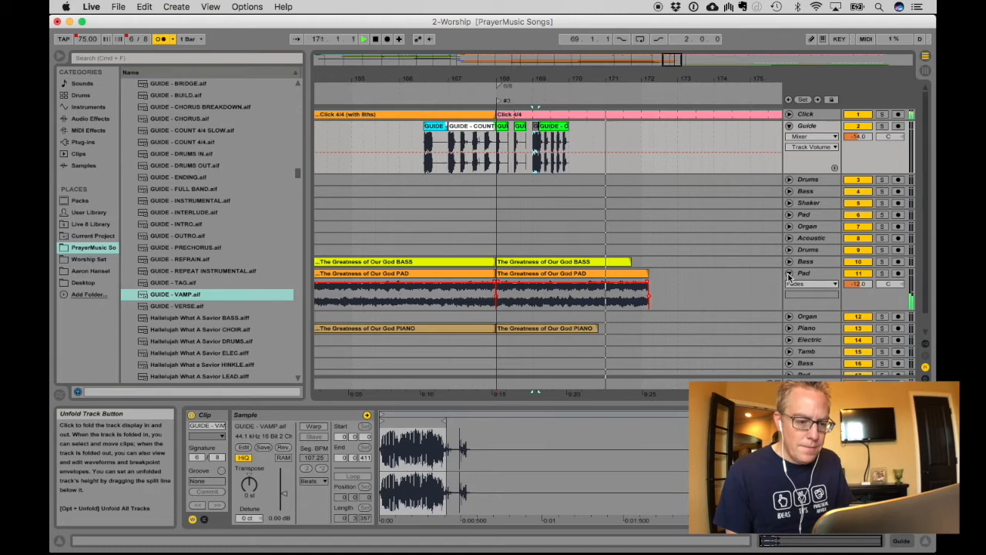
{"action": "key", "text": "space"}
Step: Extend the end of The Greatness of Our God PAD clip to just before bar 178 and audition its fading tail
{"action": "left_click_drag", "start_coordinate": [649, 274], "coordinate": [743, 270]}
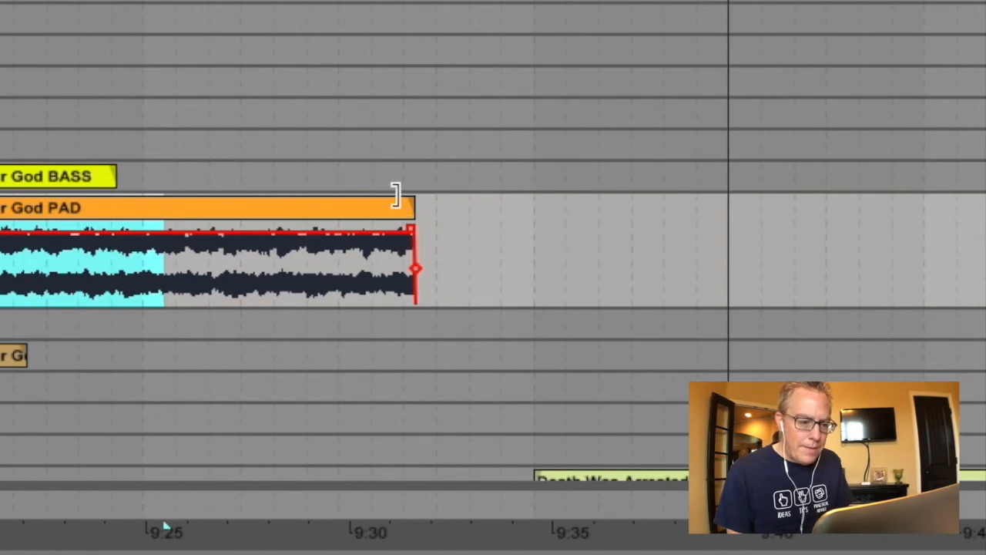
{"action": "left_click_drag", "start_coordinate": [409, 205], "coordinate": [714, 203]}
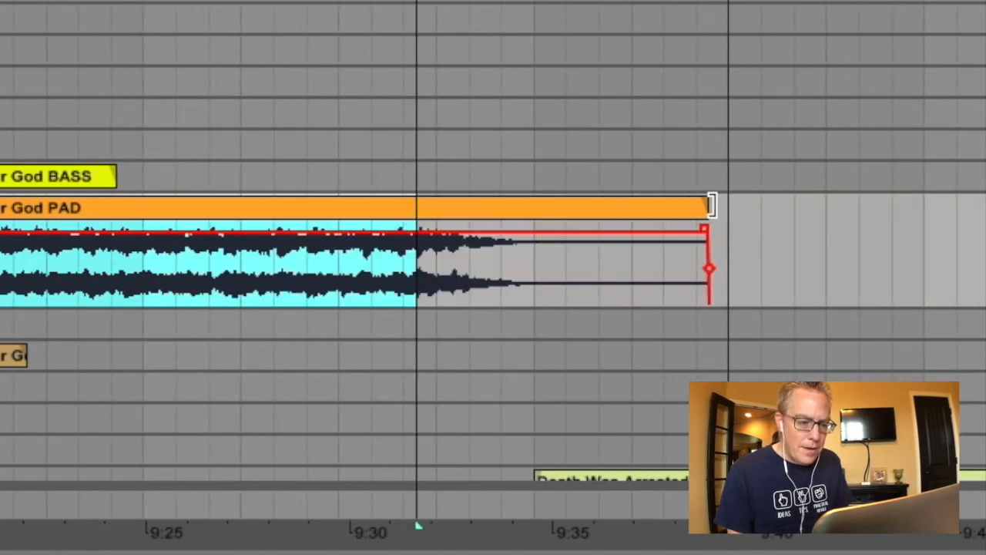
{"action": "left_click", "coordinate": [416, 527]}
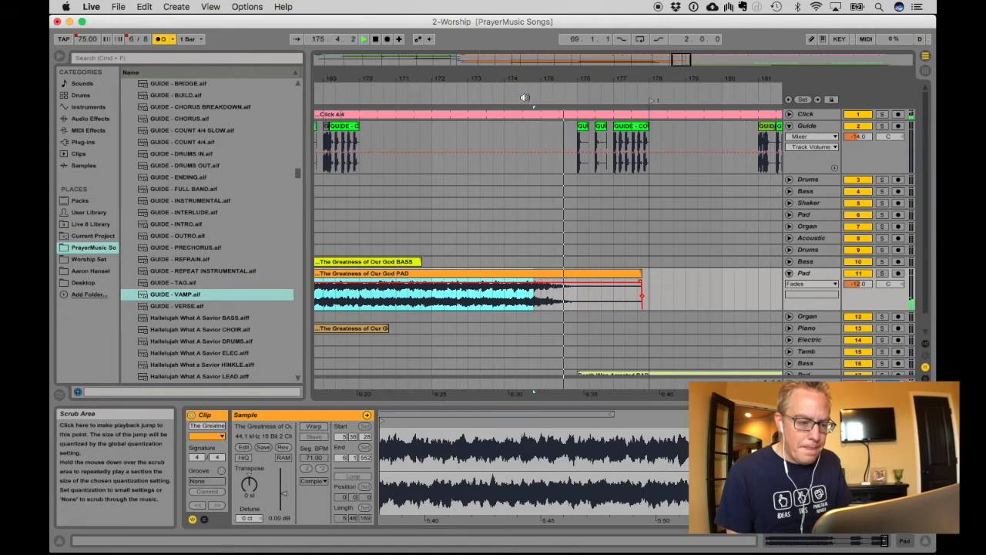
Step: Cut the fading tail of The Greatness of Our God PAD clip from around bar 175 and paste it at bar 170
{"action": "left_click_drag", "start_coordinate": [647, 281], "coordinate": [545, 286]}
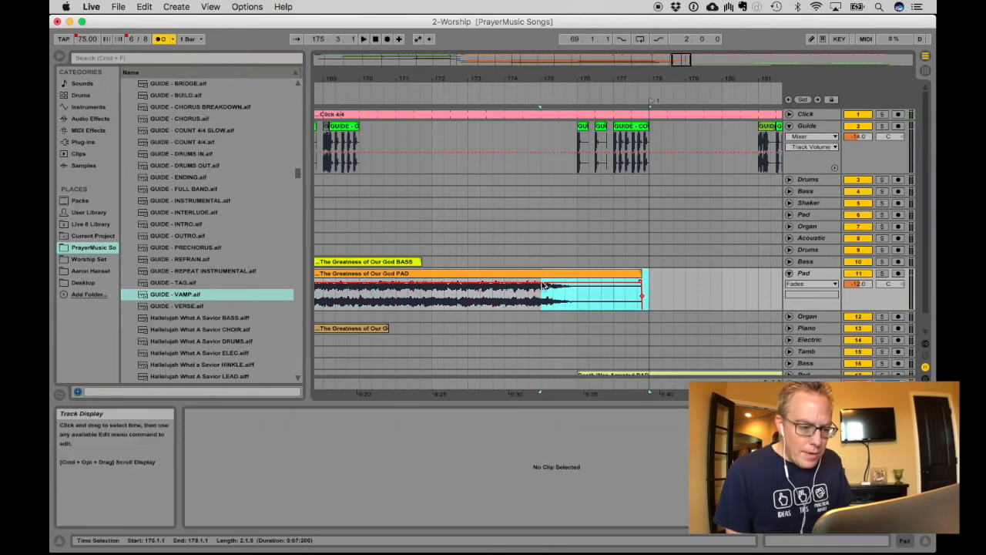
{"action": "scroll", "coordinate": [519, 284], "scroll_direction": "left", "scroll_amount": 5}
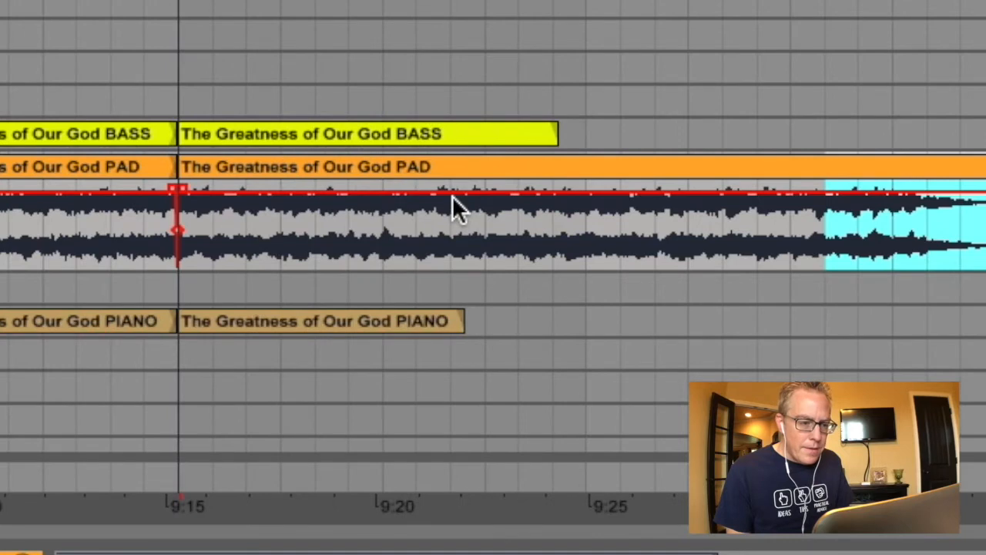
{"action": "key", "text": "Delete"}
{"action": "mouse_move", "coordinate": [819, 154]}
{"action": "left_mouse_down"}
{"action": "mouse_move", "coordinate": [435, 183]}
{"action": "mouse_move", "coordinate": [352, 211]}
{"action": "mouse_move", "coordinate": [368, 209]}
{"action": "left_mouse_up"}
{"action": "left_click", "coordinate": [392, 183]}
{"action": "key", "text": "super+v"}
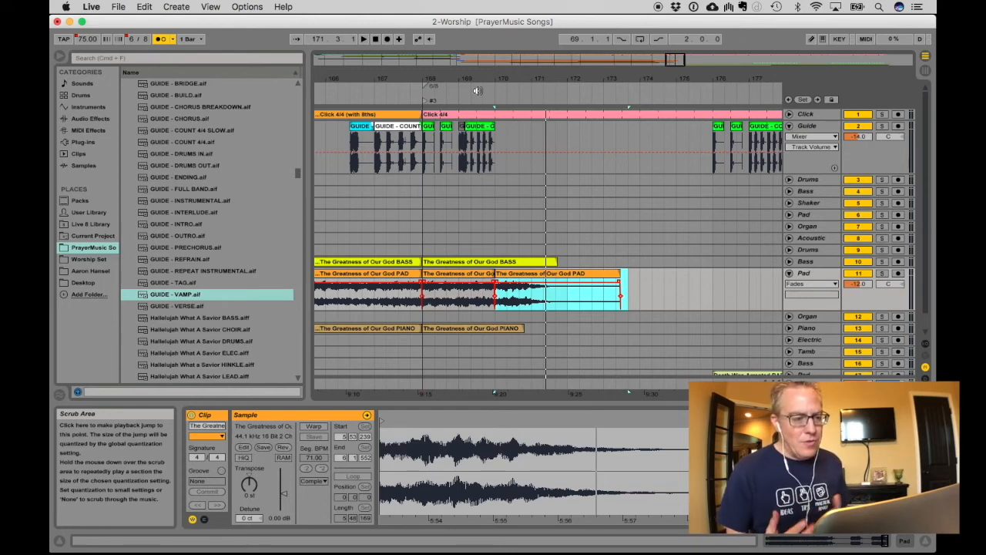
Step: Solo The Greatness of Our God Pad track and audition the join between its clips at bar 170
{"action": "left_click", "coordinate": [882, 273]}
{"action": "left_click", "coordinate": [478, 90]}
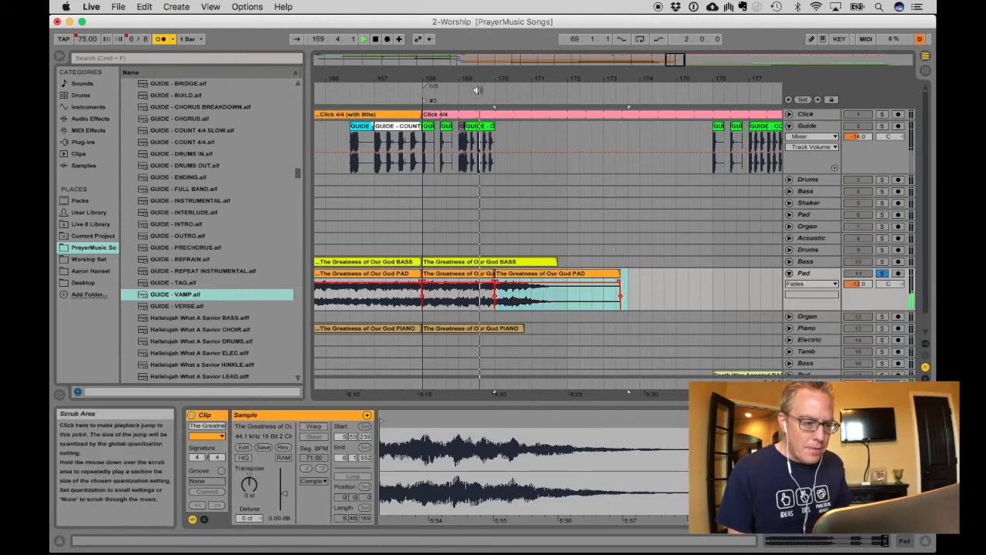
{"action": "key", "text": "space"}
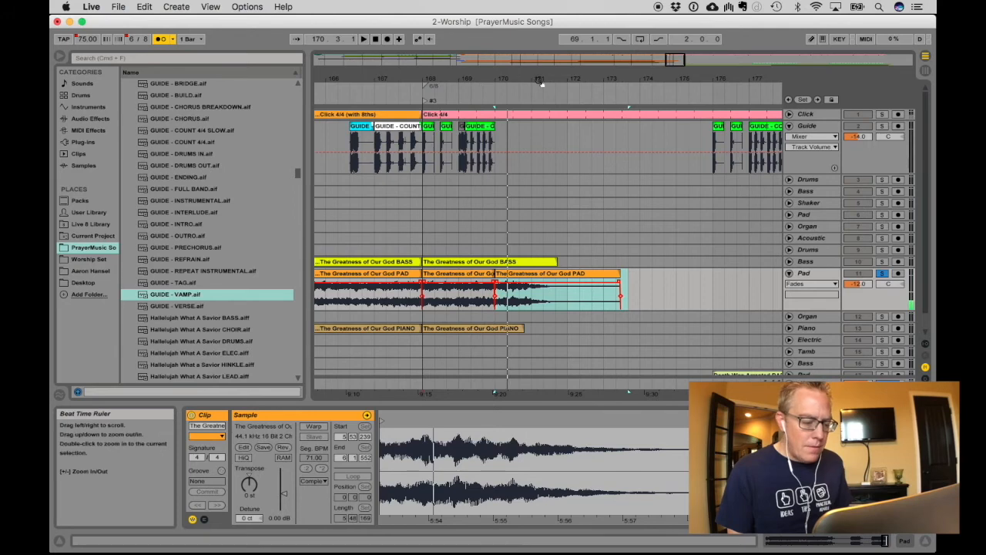
{"action": "left_click", "coordinate": [470, 91]}
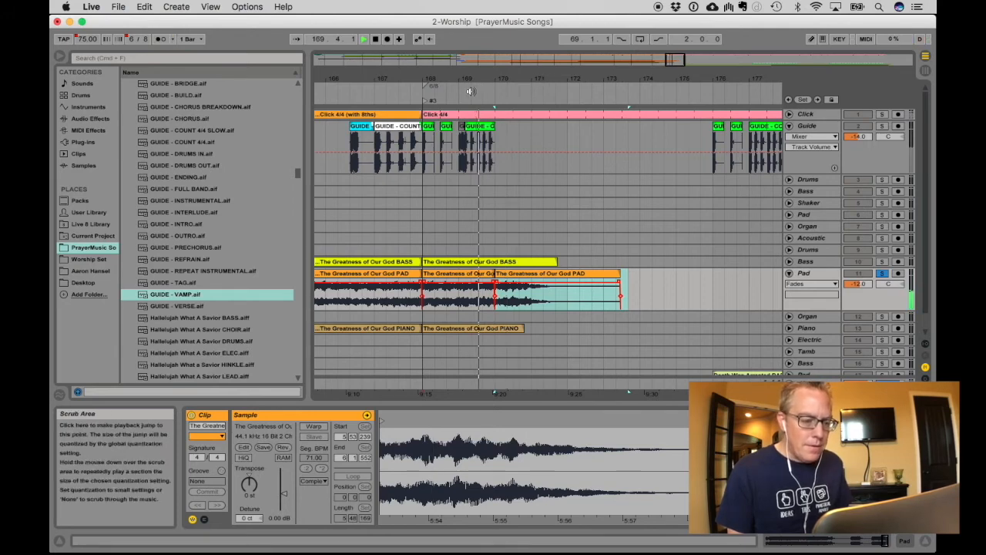
{"action": "key", "text": "space"}
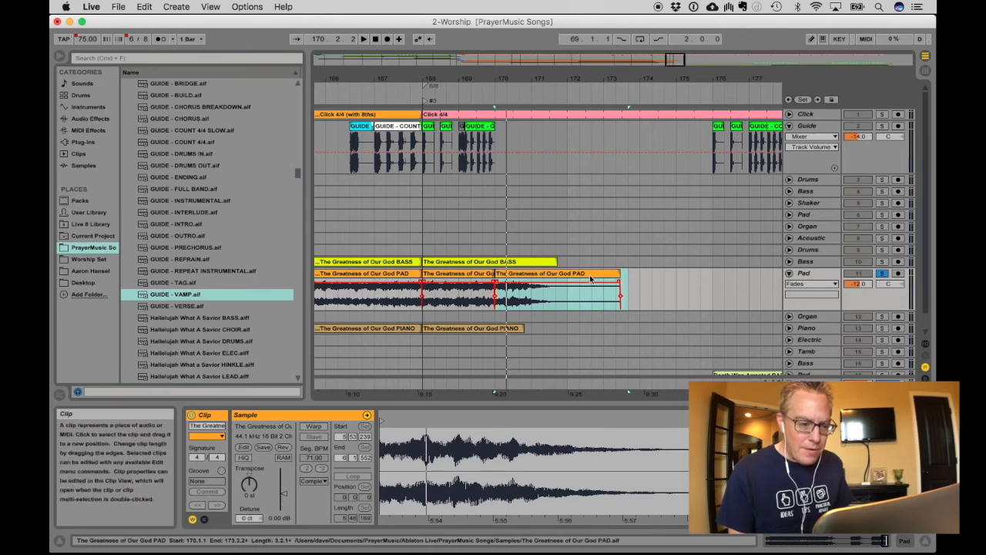
Step: Create a short crossfade between the two PAD clips at bar 170, audition the join, and fold the Pad track
{"action": "key", "text": "space"}
{"action": "left_click_drag", "start_coordinate": [484, 78], "coordinate": [484, 133]}
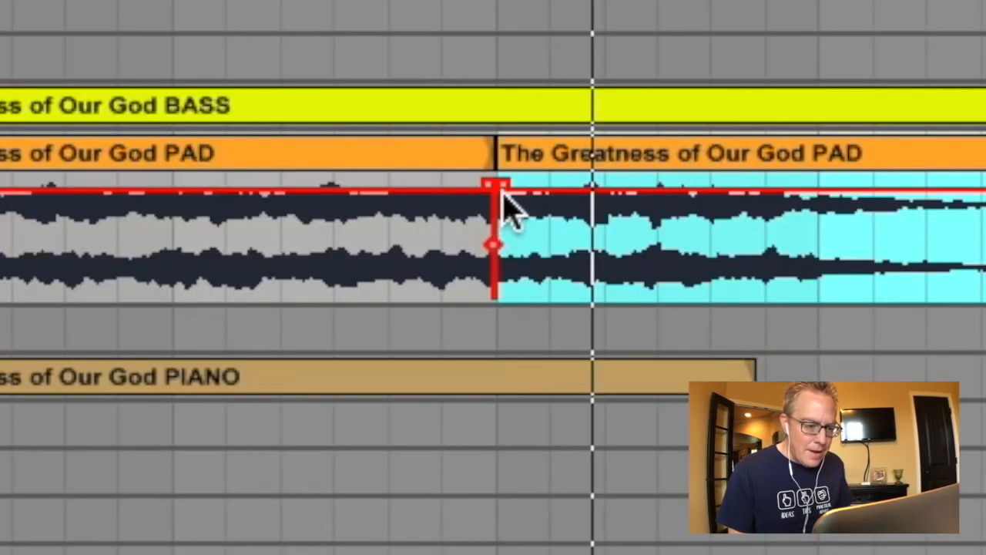
{"action": "left_click_drag", "start_coordinate": [504, 193], "coordinate": [513, 193]}
{"action": "key", "text": "space"}
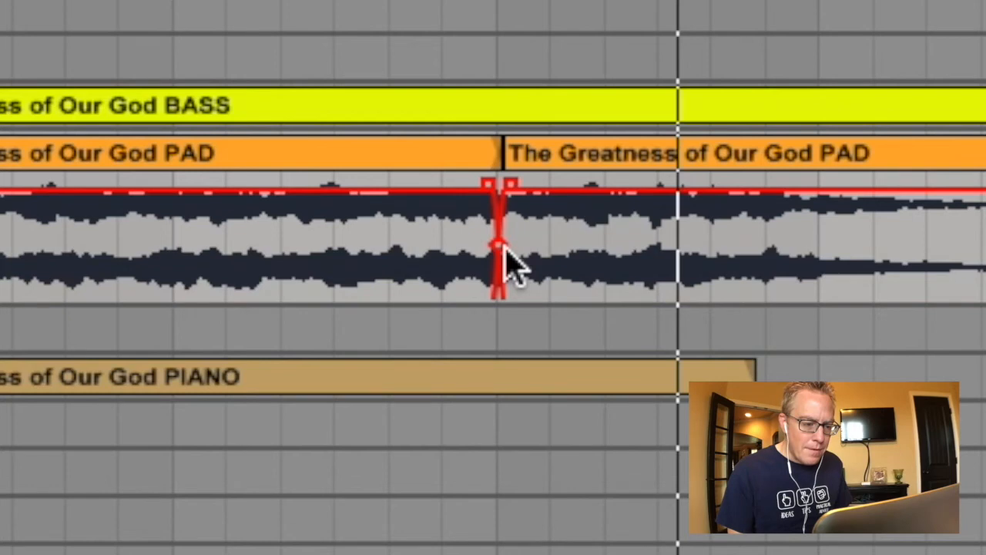
{"action": "key", "text": "space"}
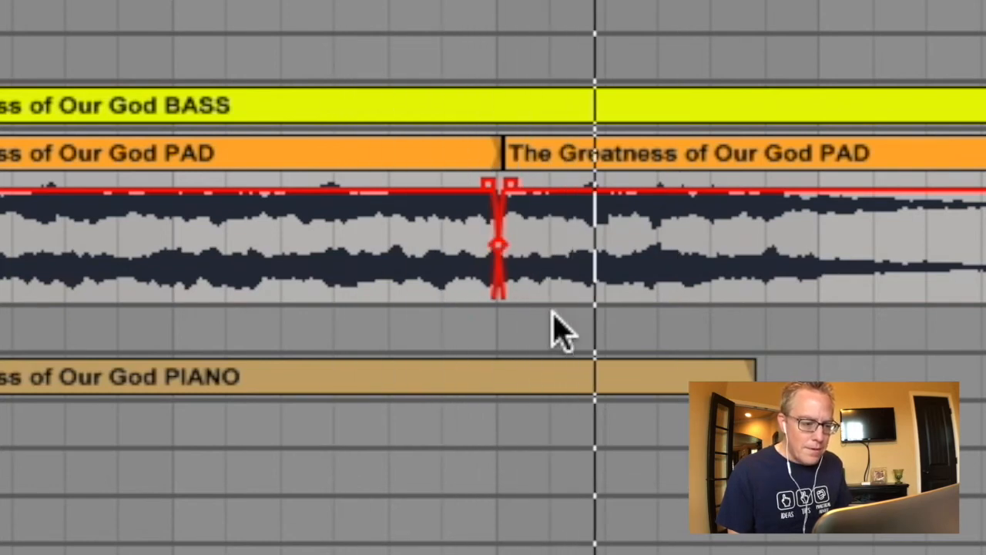
{"action": "left_click", "coordinate": [504, 266]}
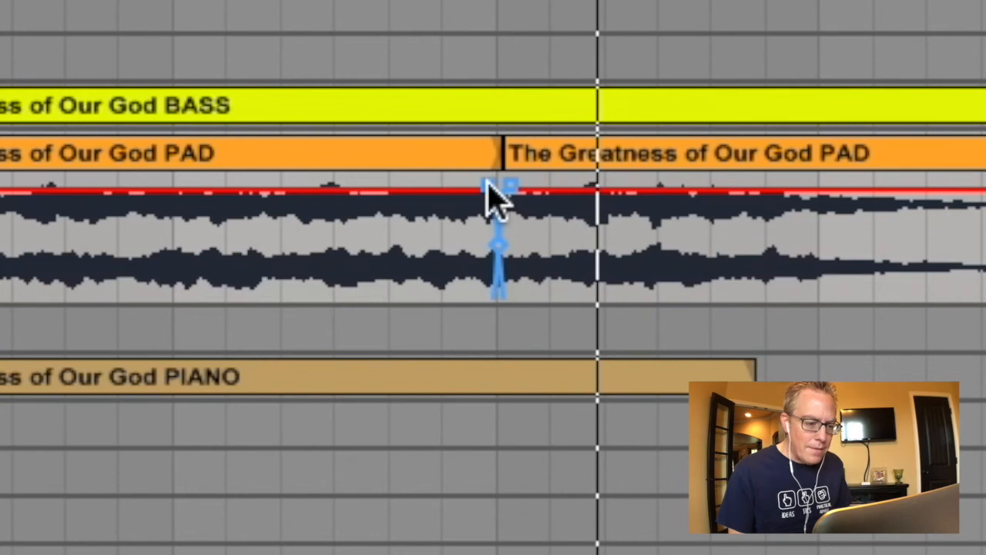
{"action": "left_click_drag", "start_coordinate": [487, 183], "coordinate": [483, 185]}
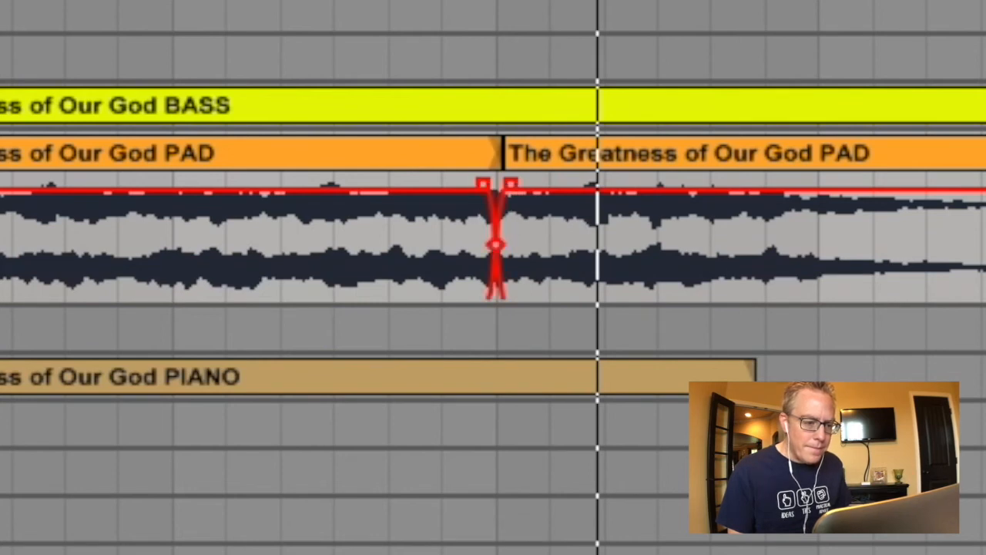
{"action": "key", "text": "space"}
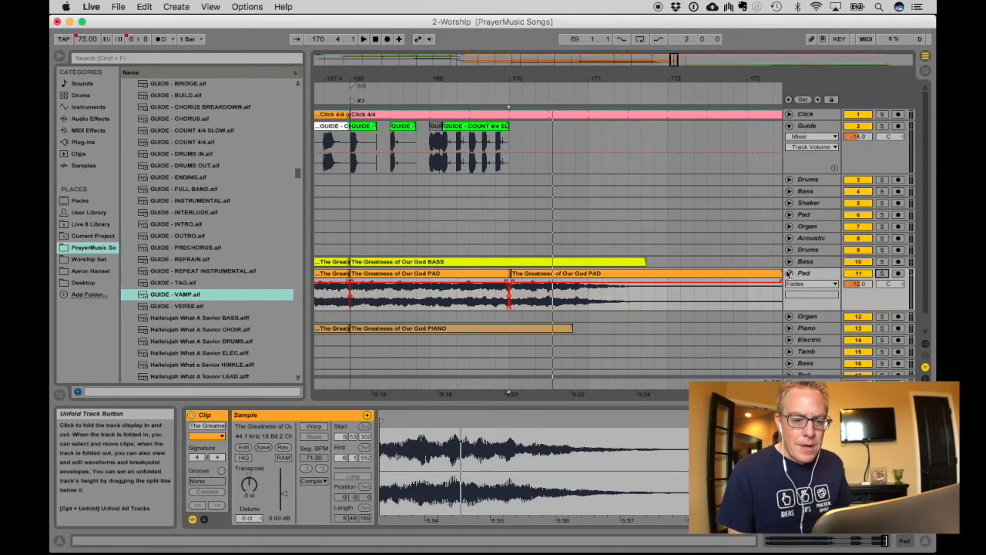
{"action": "left_click", "coordinate": [789, 274]}
Step: Place the GUIDE - INTRO.aif sample on the first Drums track at bar 177, beneath the final count clip
{"action": "left_click_drag", "start_coordinate": [679, 59], "coordinate": [667, 154]}
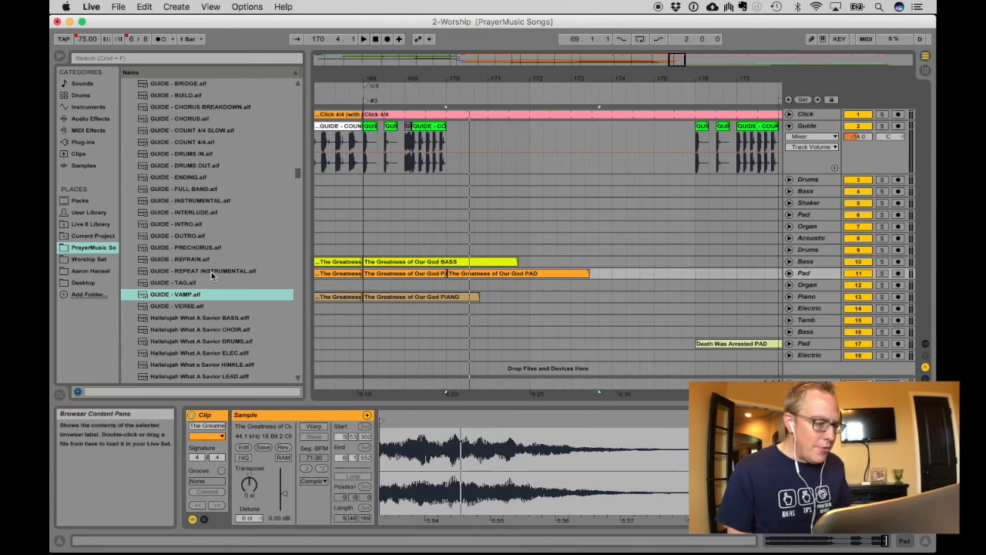
{"action": "left_click_drag", "start_coordinate": [187, 223], "coordinate": [739, 179]}
{"action": "left_click_drag", "start_coordinate": [678, 61], "coordinate": [710, 192]}
{"action": "scroll", "coordinate": [710, 193], "scroll_direction": "right", "scroll_amount": 12}
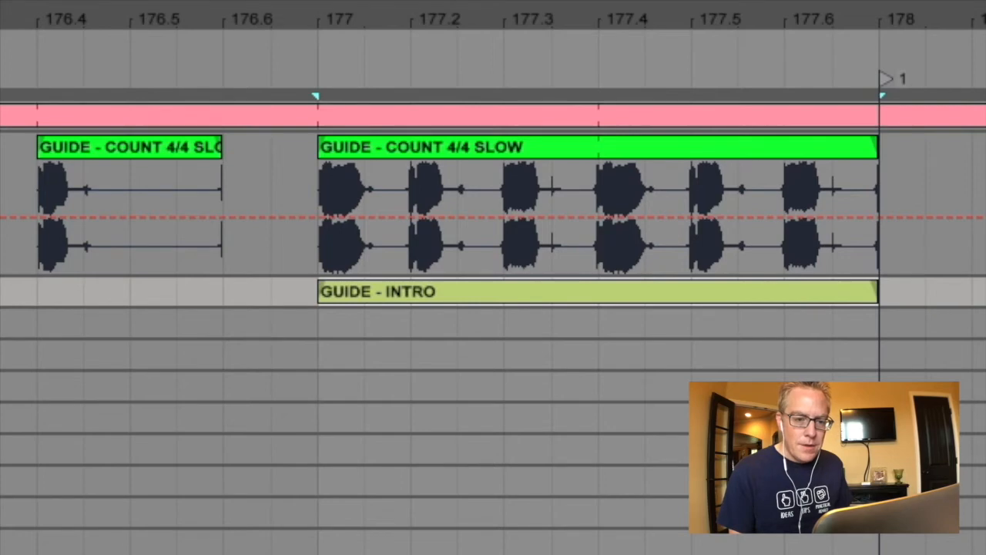
Step: Unfold the first Drums track, turn off Warp for the GUIDE - INTRO clip, and trim its end to the spoken cue
{"action": "left_click", "coordinate": [983, 291]}
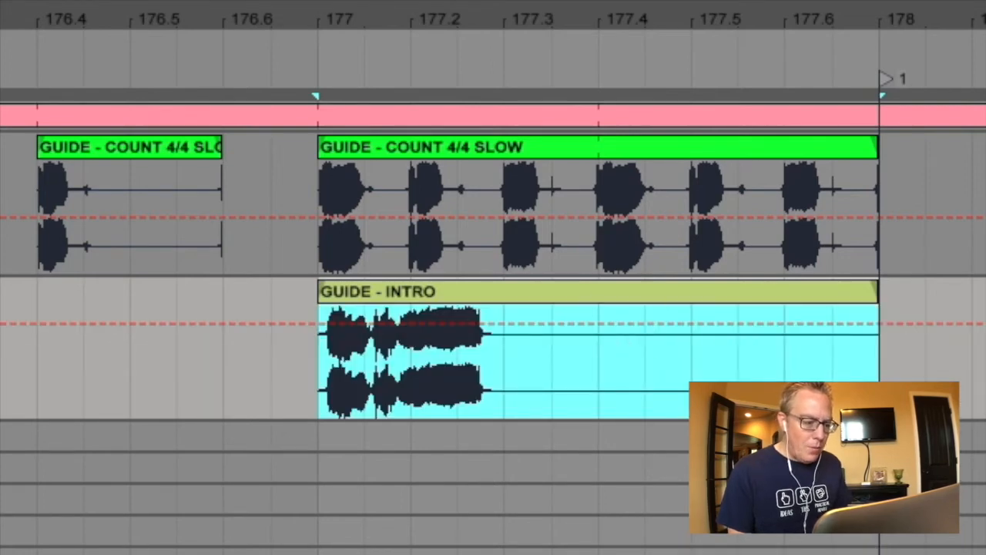
{"action": "left_click", "coordinate": [323, 552]}
{"action": "left_click_drag", "start_coordinate": [759, 291], "coordinate": [457, 322]}
Step: Move the GUIDE - INTRO clip onto the Guide track just before bar 177, extend the count clip's start to 177.2, and audition the cue
{"action": "left_click_drag", "start_coordinate": [371, 293], "coordinate": [352, 187]}
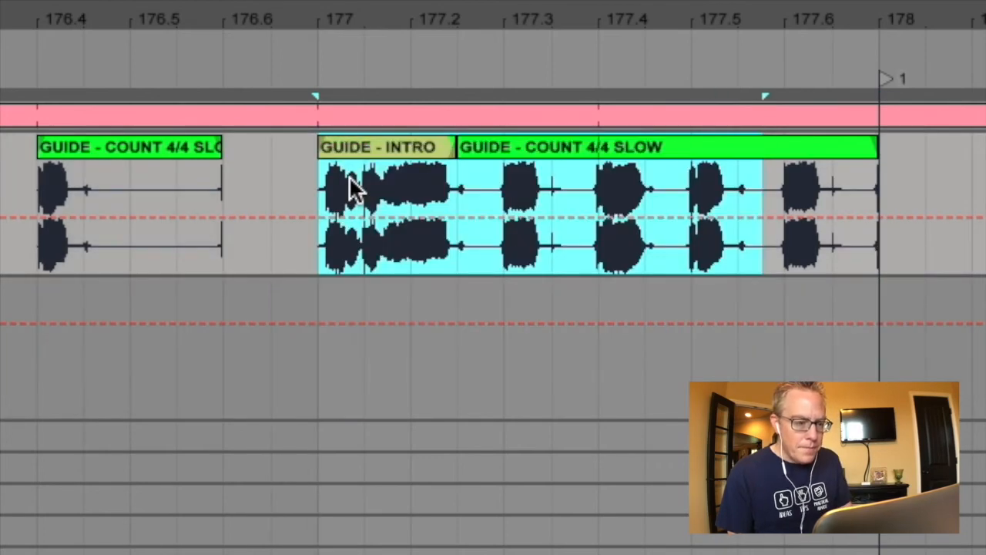
{"action": "mouse_move", "coordinate": [364, 150]}
{"action": "left_mouse_down"}
{"action": "mouse_move", "coordinate": [333, 143]}
{"action": "mouse_move", "coordinate": [357, 269]}
{"action": "left_mouse_up"}
{"action": "left_click", "coordinate": [379, 291]}
{"action": "left_click_drag", "start_coordinate": [366, 148], "coordinate": [329, 142]}
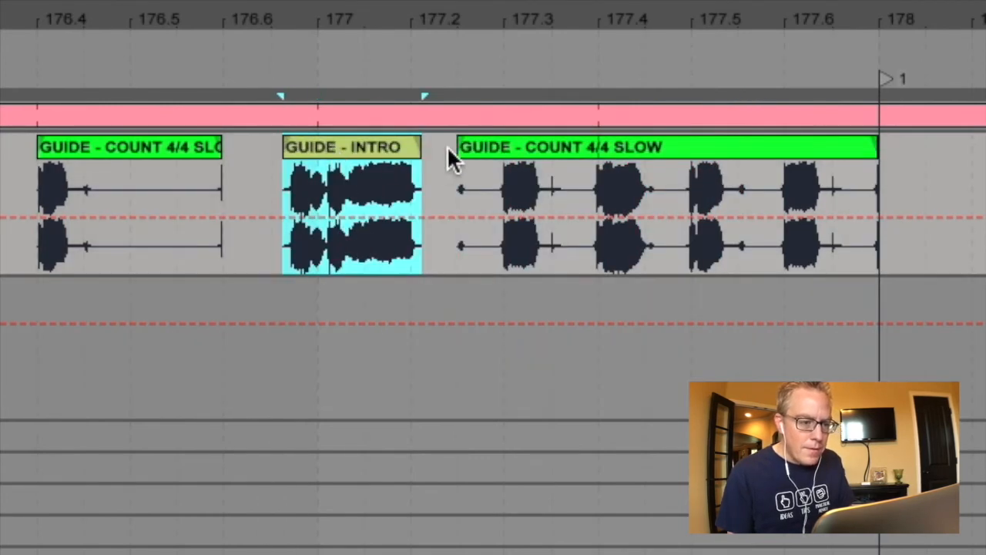
{"action": "left_click_drag", "start_coordinate": [455, 150], "coordinate": [410, 150]}
{"action": "left_click", "coordinate": [25, 73]}
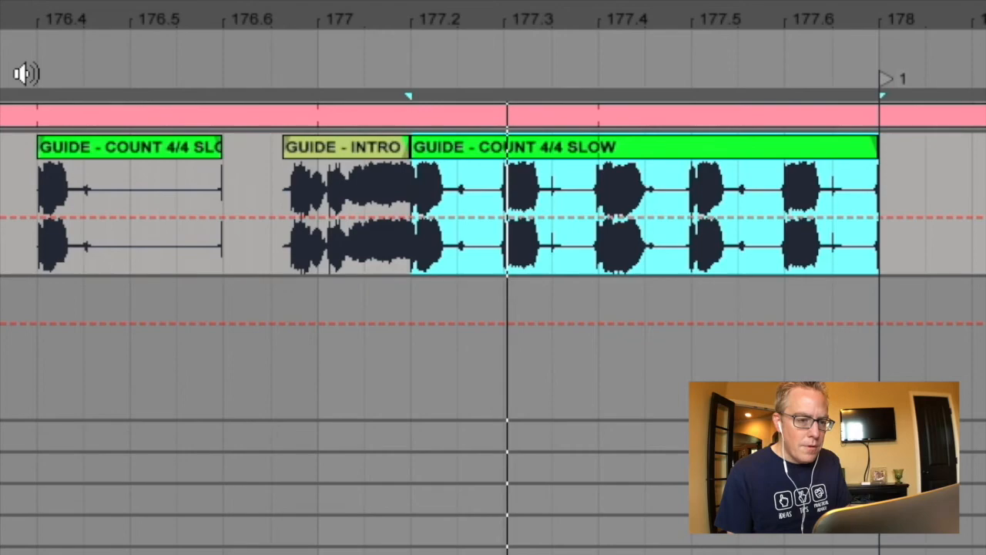
Step: Fold the first Drums track and the Guide track, and audition the Death Was Arrested count-in from around bar 175
{"action": "left_click_drag", "start_coordinate": [316, 19], "coordinate": [316, 4]}
{"action": "scroll", "coordinate": [530, 392], "scroll_direction": "down", "scroll_amount": 2}
{"action": "scroll", "coordinate": [531, 391], "scroll_direction": "left", "scroll_amount": 4}
{"action": "scroll", "coordinate": [530, 391], "scroll_direction": "up", "scroll_amount": 2}
{"action": "left_click", "coordinate": [789, 179]}
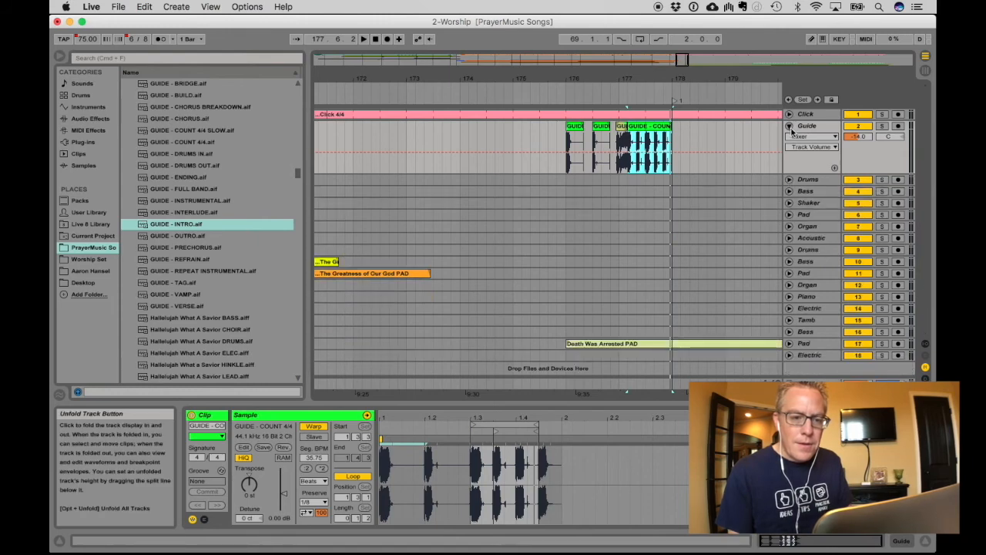
{"action": "left_click", "coordinate": [789, 126]}
{"action": "scroll", "coordinate": [688, 225], "scroll_direction": "left", "scroll_amount": 3}
{"action": "left_click", "coordinate": [557, 93]}
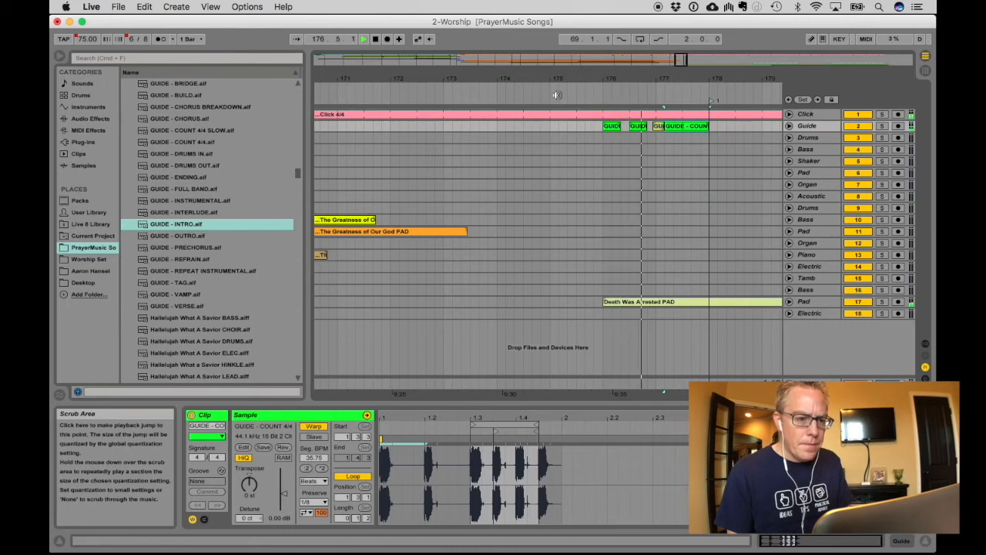
{"action": "key", "text": "space"}
Step: Replace the first count clip at bar 176 with the GUIDE - INTRO clip, extend the final count clip's start to bar 177, and audition
{"action": "mouse_move", "coordinate": [684, 62]}
{"action": "left_mouse_down"}
{"action": "mouse_move", "coordinate": [682, 36]}
{"action": "mouse_move", "coordinate": [682, 68]}
{"action": "left_mouse_up"}
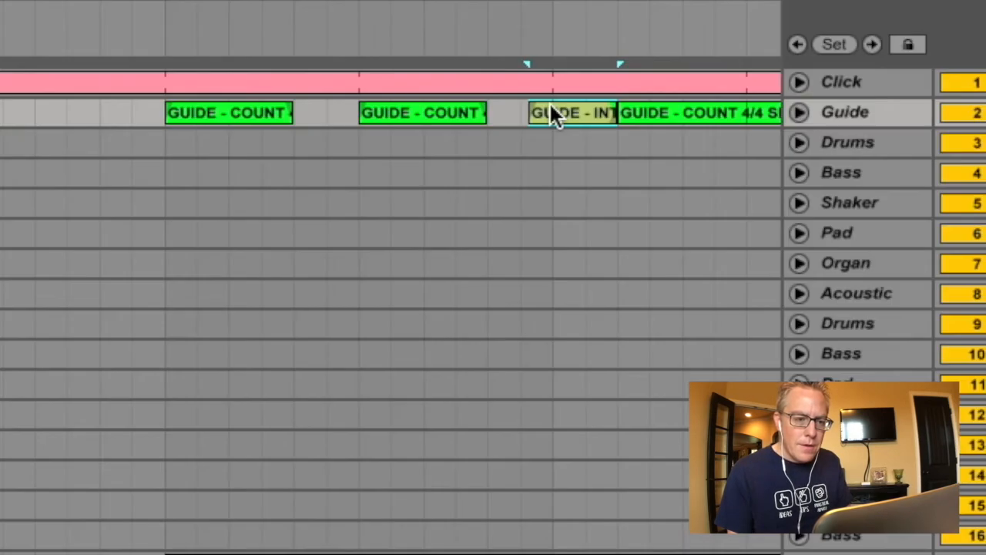
{"action": "left_click_drag", "start_coordinate": [541, 116], "coordinate": [178, 146]}
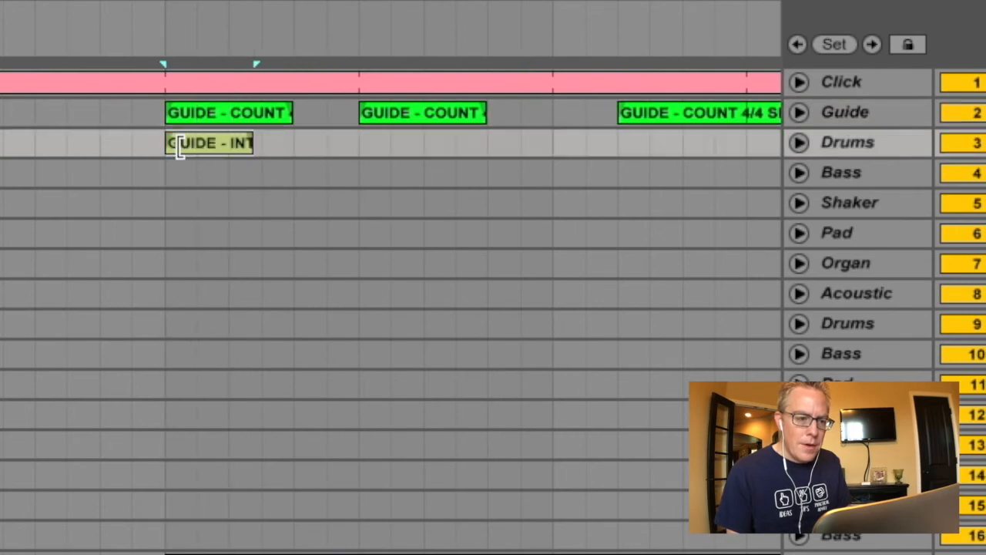
{"action": "left_click", "coordinate": [183, 118]}
{"action": "key", "text": "Delete"}
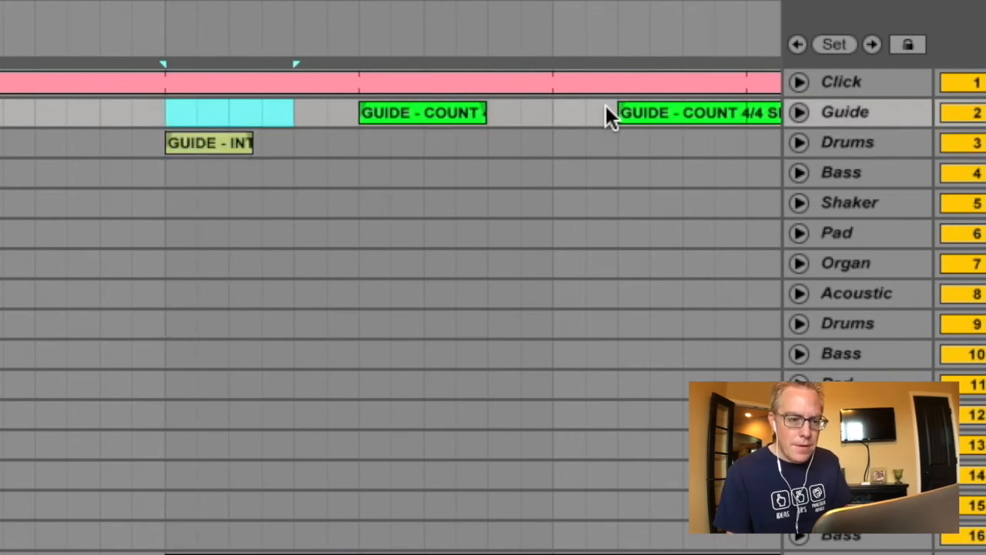
{"action": "left_click_drag", "start_coordinate": [606, 107], "coordinate": [556, 113]}
{"action": "left_click_drag", "start_coordinate": [209, 148], "coordinate": [203, 114]}
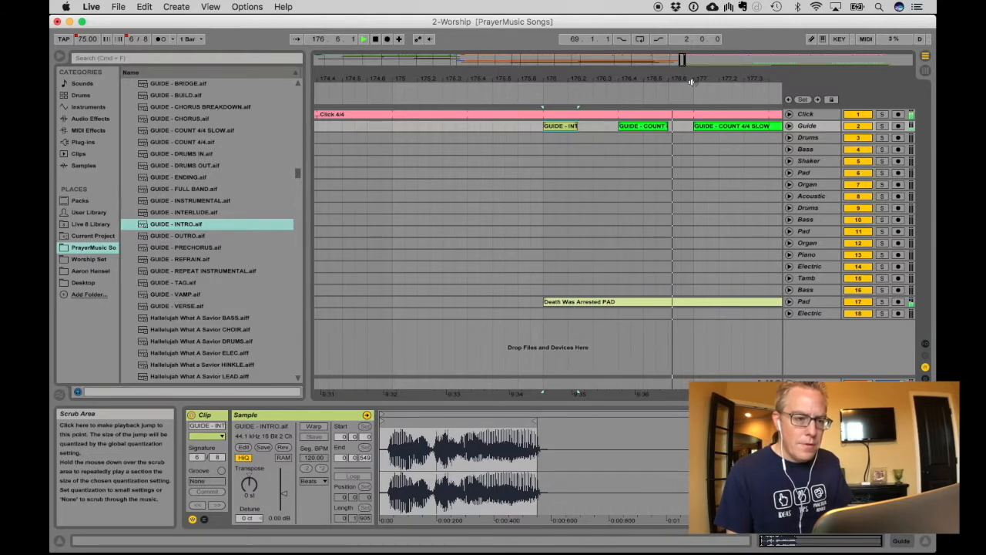
{"action": "left_click_drag", "start_coordinate": [682, 60], "coordinate": [681, 30]}
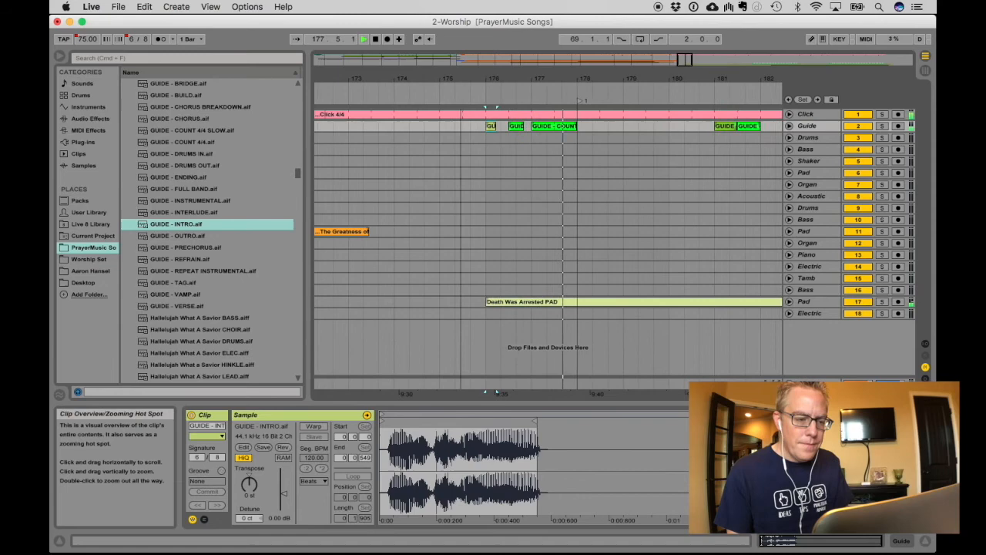
{"action": "key", "text": "space"}
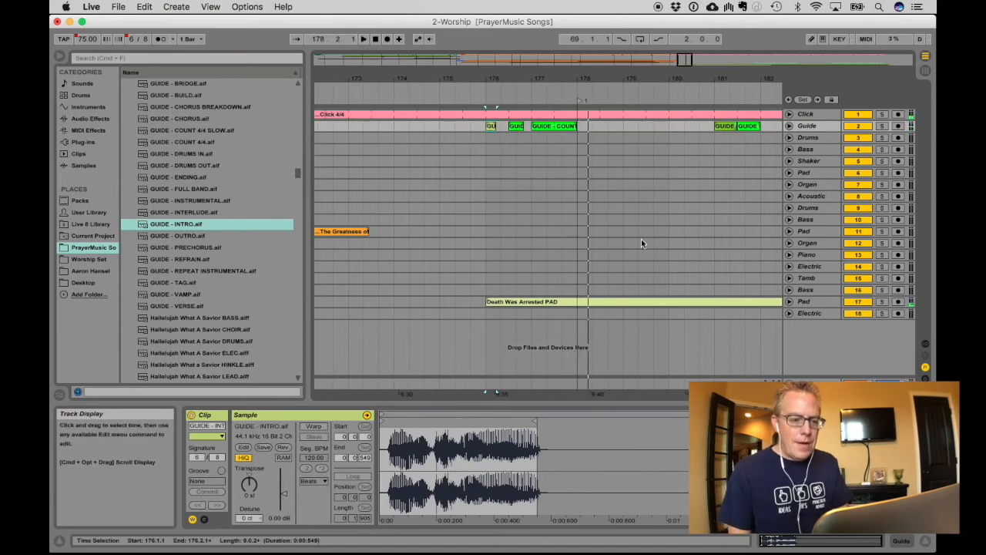
Step: Unfold the Death Was Arrested Pad track, cut its clip's opening from bar 176 to 178, and paste that section at bar 178
{"action": "left_click", "coordinate": [789, 301]}
{"action": "left_click_drag", "start_coordinate": [485, 304], "coordinate": [578, 305]}
{"action": "key", "text": "Delete"}
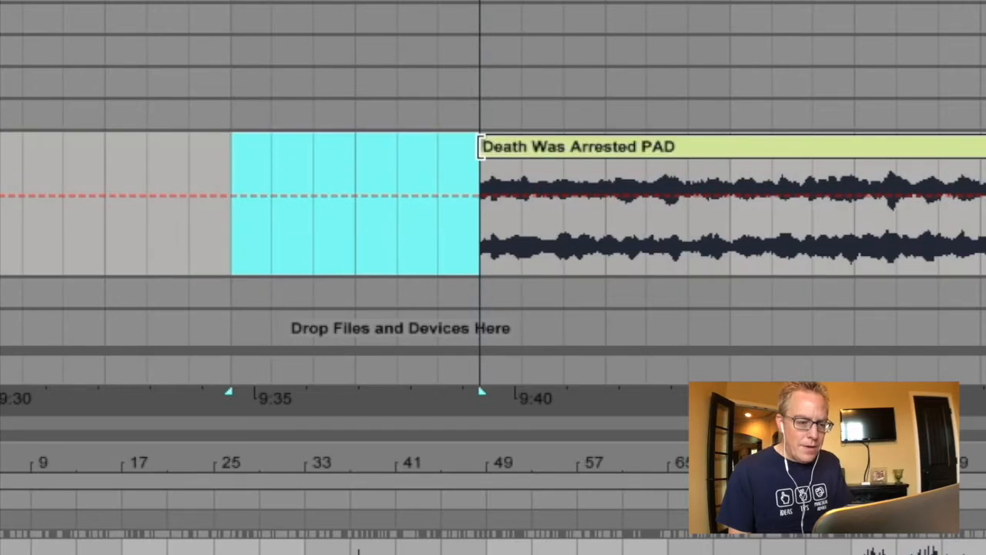
{"action": "left_click", "coordinate": [486, 147]}
{"action": "left_click", "coordinate": [471, 144]}
{"action": "key", "text": "super+v"}
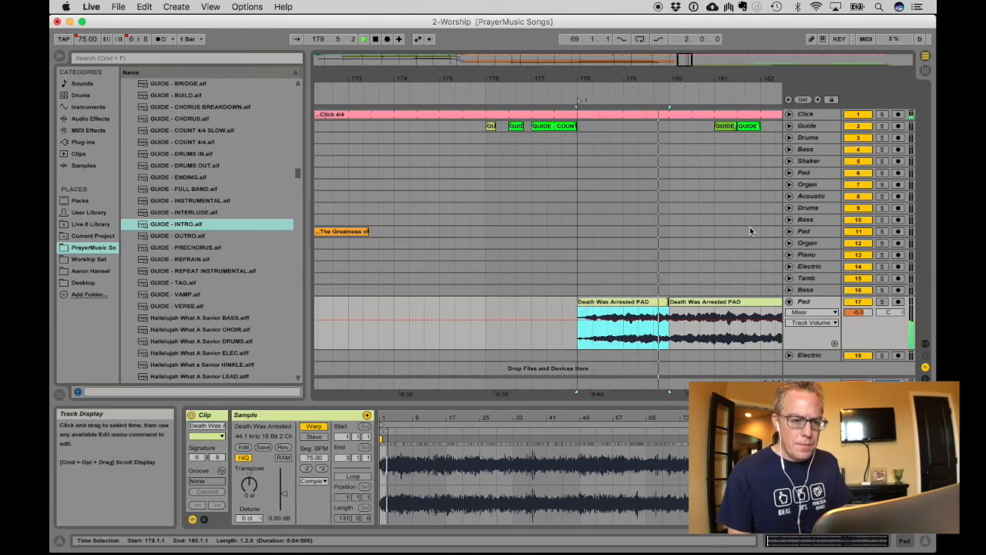
Step: Extend the second Death Was Arrested PAD clip's start back to bar 179 and audition the join
{"action": "left_click_drag", "start_coordinate": [672, 305], "coordinate": [656, 302]}
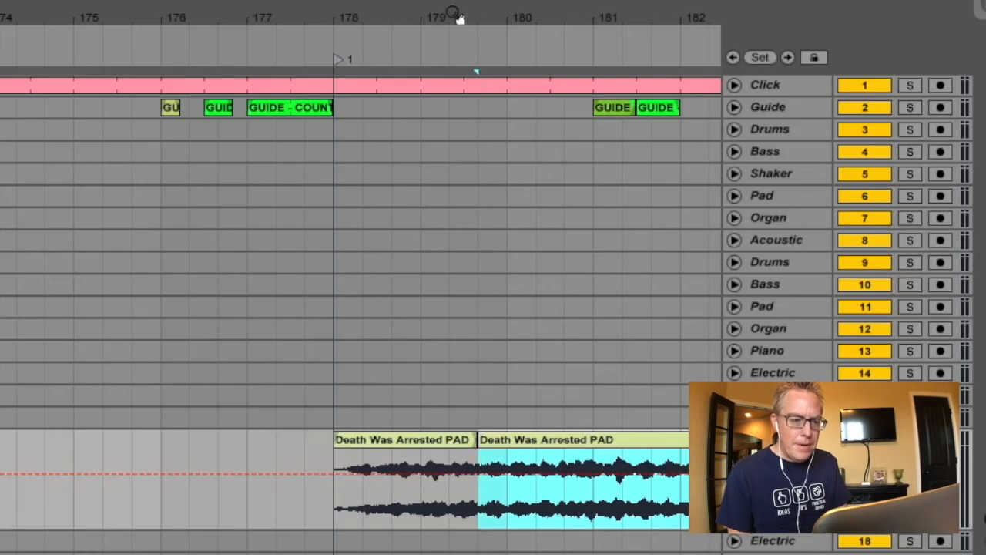
{"action": "left_click", "coordinate": [457, 17]}
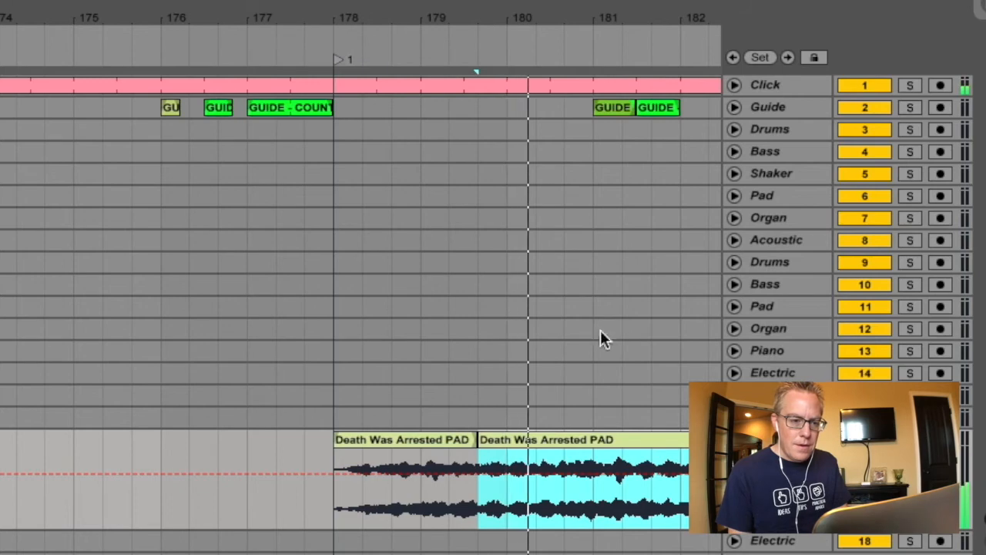
{"action": "left_click", "coordinate": [407, 55]}
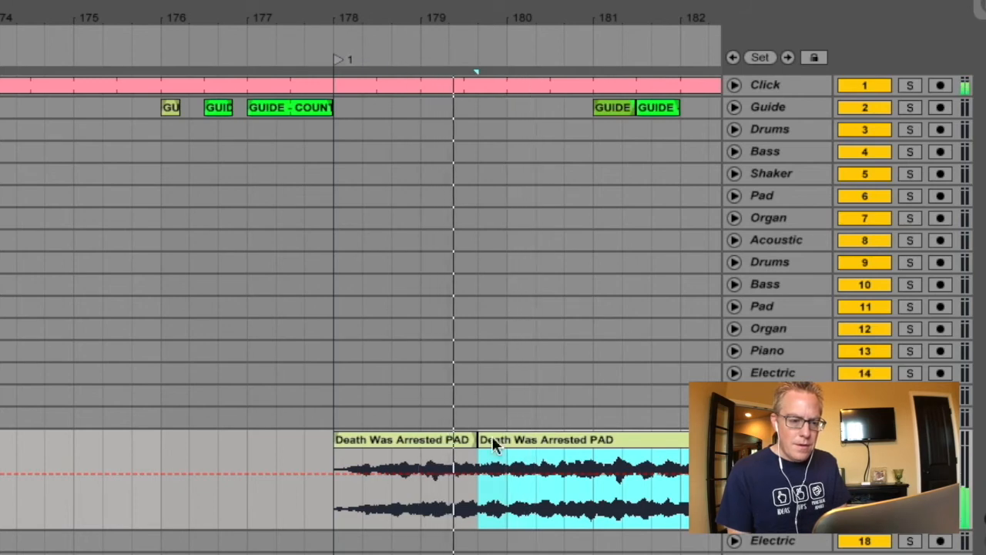
{"action": "key", "text": "ctrl+z"}
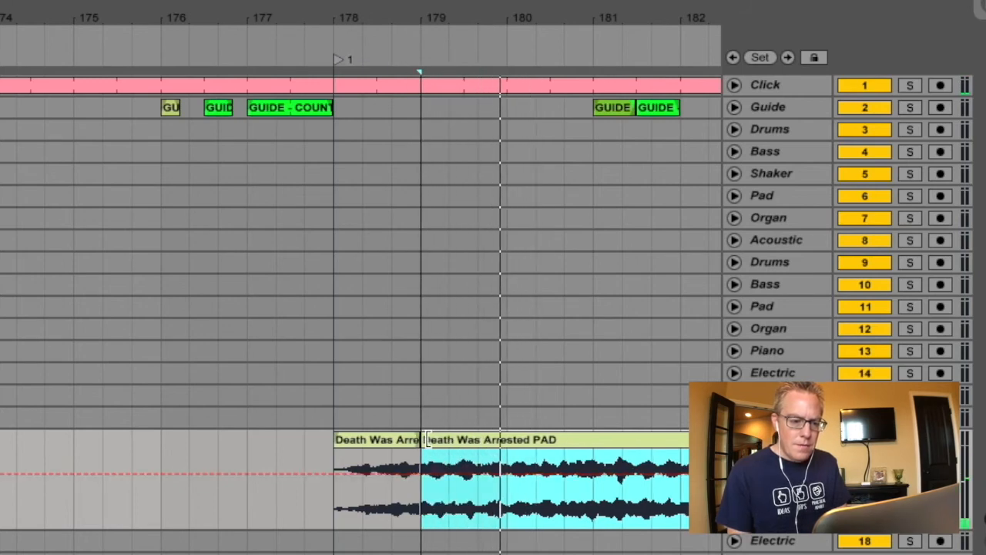
Step: Audition the Death Was Arrested pad from bar 178 across the clip join at bar 179, soloing the Pad track
{"action": "left_click", "coordinate": [338, 55]}
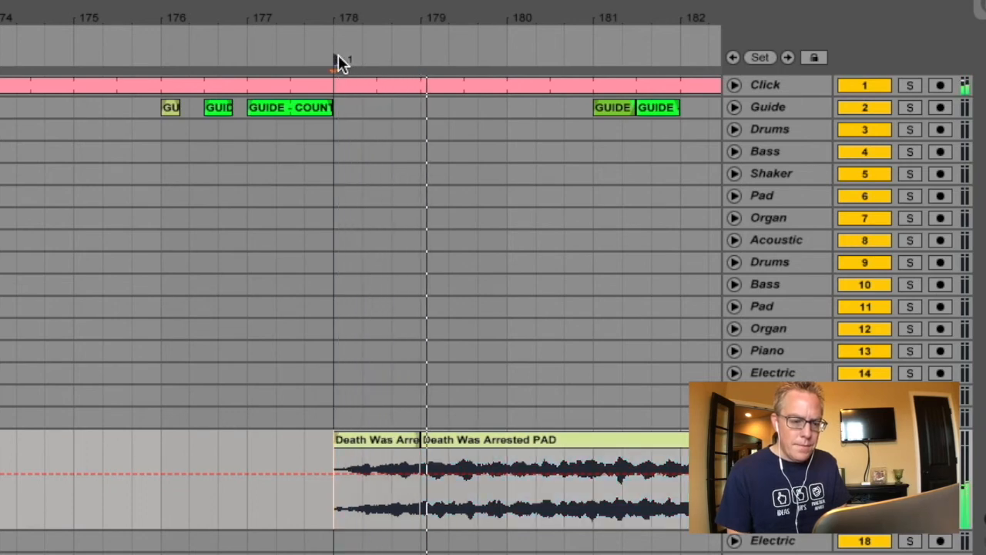
{"action": "key", "text": "space"}
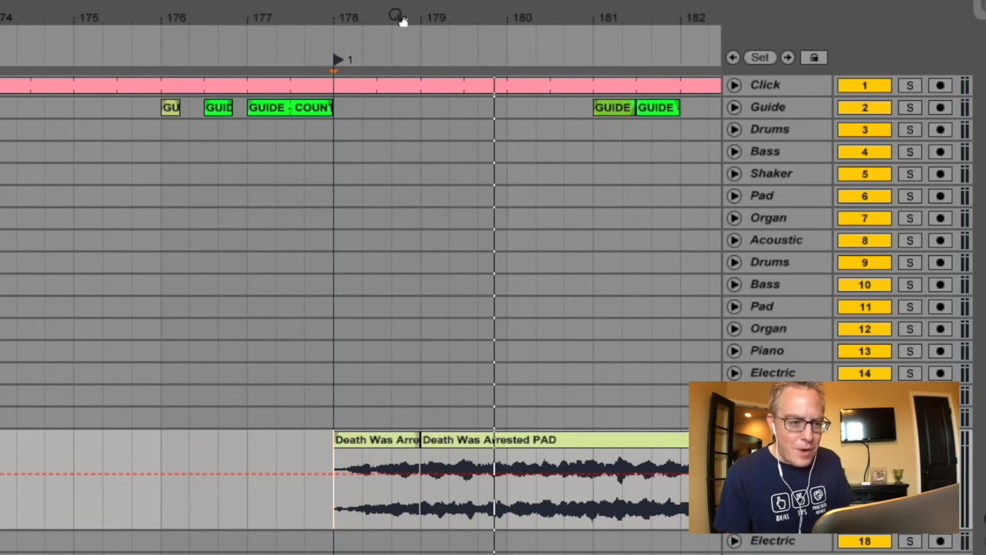
{"action": "left_click", "coordinate": [378, 41]}
{"action": "key", "text": "space"}
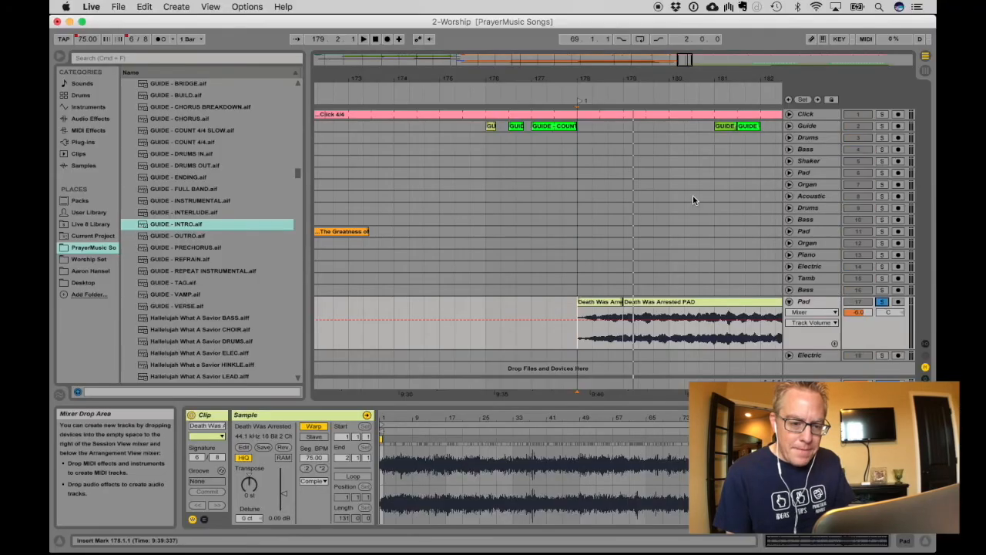
{"action": "left_click", "coordinate": [607, 94]}
{"action": "key", "text": "space"}
Step: Show the fades on the Death Was Arrested Pad track and lengthen the crossfade between its clips at bar 179
{"action": "left_click", "coordinate": [828, 313]}
{"action": "left_click", "coordinate": [826, 330]}
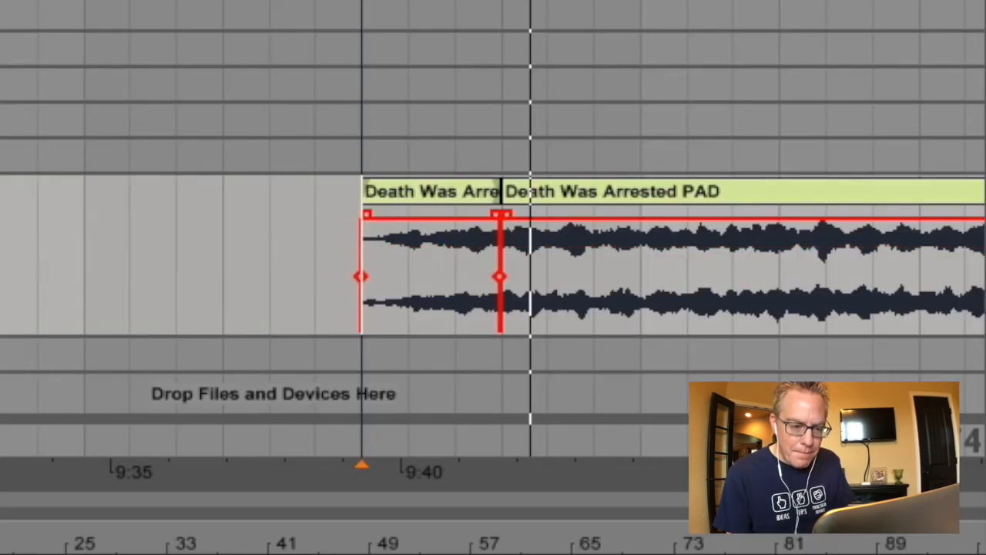
{"action": "left_click", "coordinate": [501, 217]}
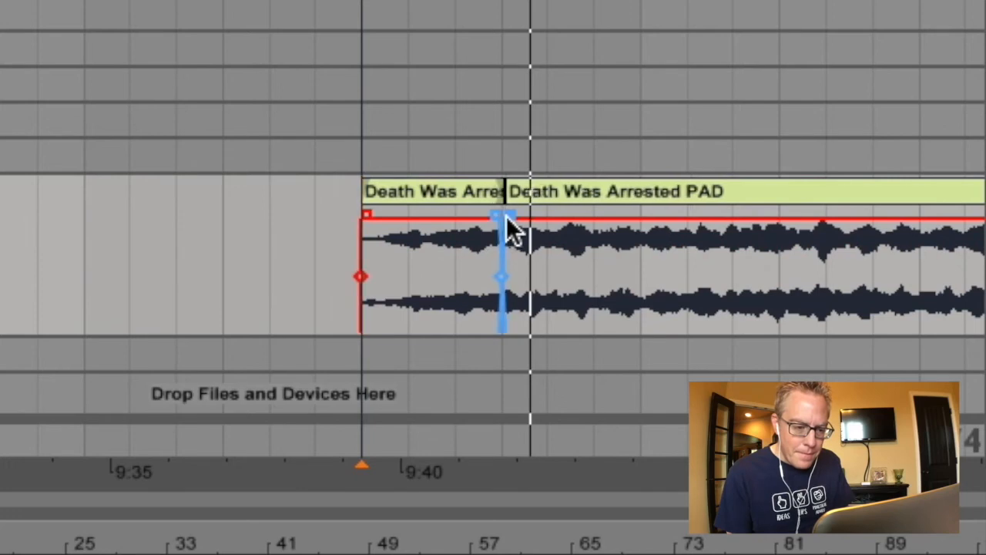
Step: Audition the pad crossfade around bar 179, and unsolo and fold the Pad track
{"action": "left_click", "coordinate": [605, 91]}
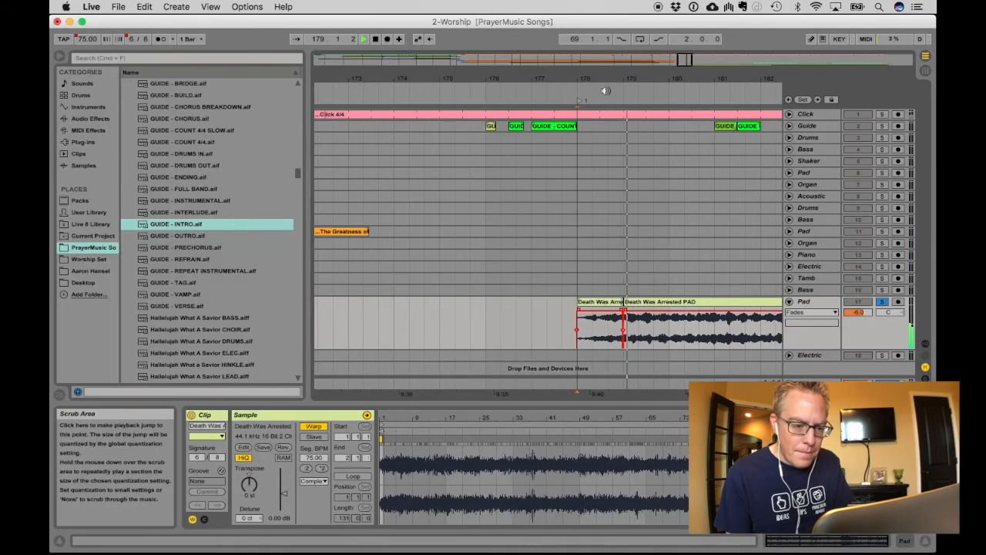
{"action": "key", "text": "space"}
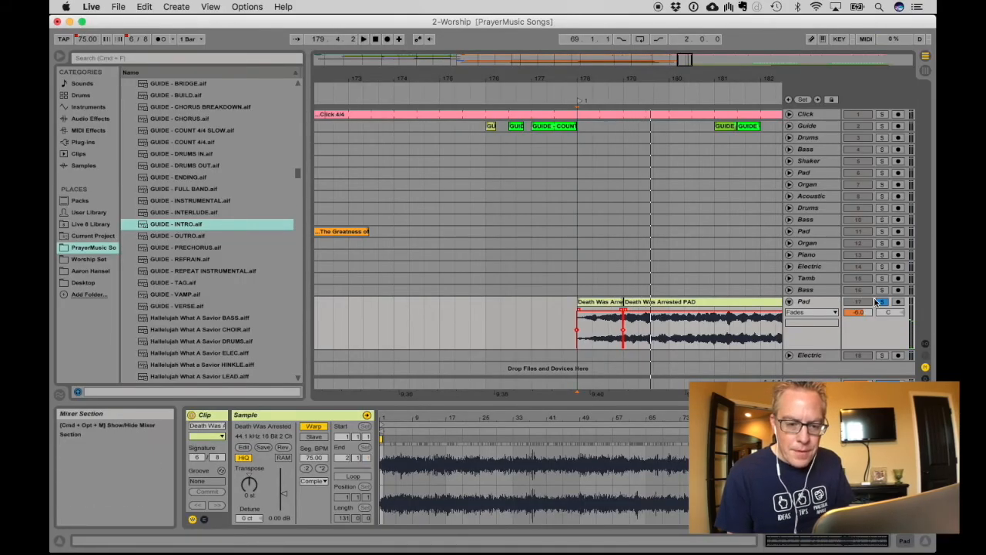
{"action": "left_click", "coordinate": [882, 301]}
{"action": "left_click", "coordinate": [789, 302]}
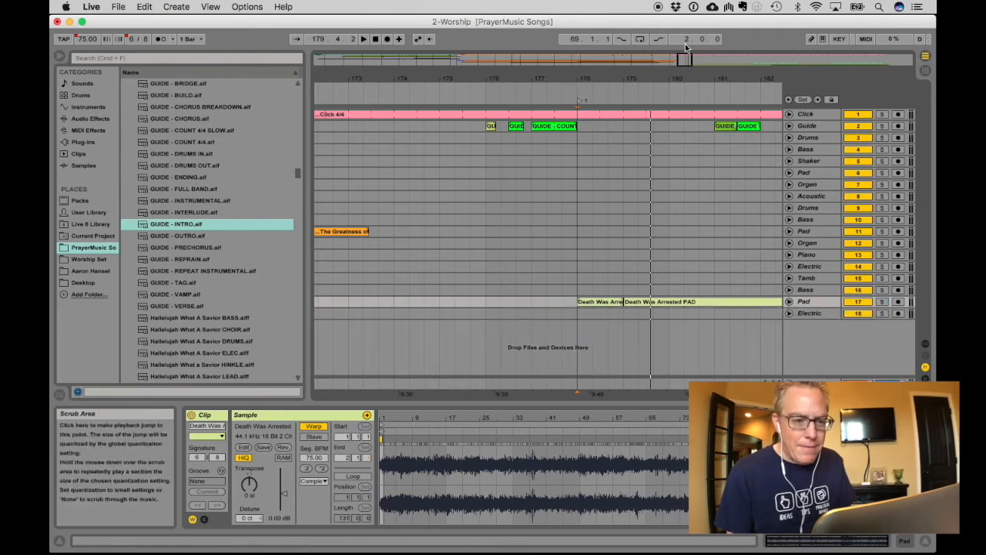
Step: Mark out possible loop ranges between bars 170 and 178 on the first Drums track, ending with bars 172 to 176
{"action": "key", "text": "minus"}
{"action": "key", "text": "minus"}
{"action": "key", "text": "minus"}
{"action": "key", "text": "minus"}
{"action": "key", "text": "minus"}
{"action": "key", "text": "minus"}
{"action": "key", "text": "minus"}
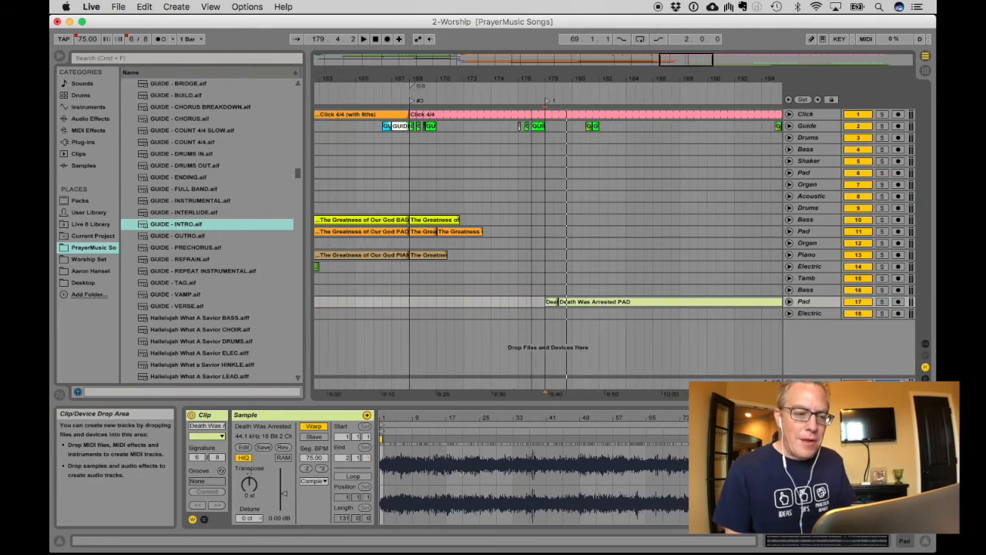
{"action": "left_click_drag", "start_coordinate": [680, 60], "coordinate": [697, 78]}
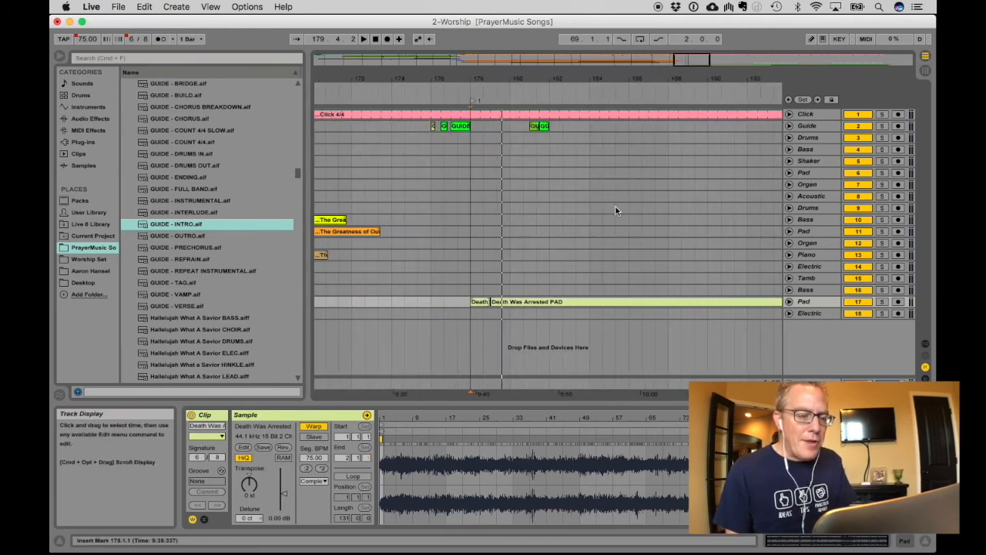
{"action": "scroll", "coordinate": [616, 210], "scroll_direction": "left", "scroll_amount": 10}
{"action": "scroll", "coordinate": [616, 211], "scroll_direction": "right", "scroll_amount": 5}
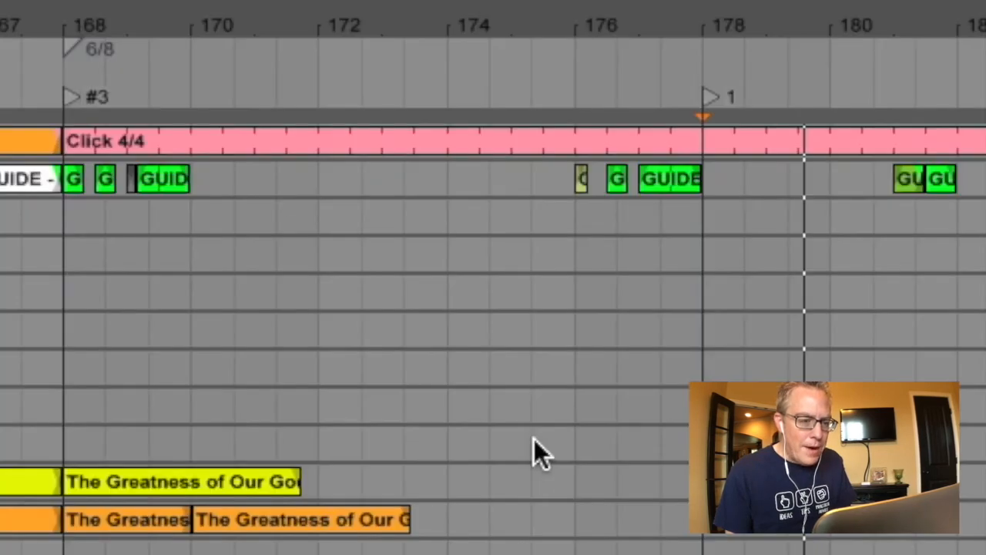
{"action": "left_click_drag", "start_coordinate": [192, 223], "coordinate": [687, 231]}
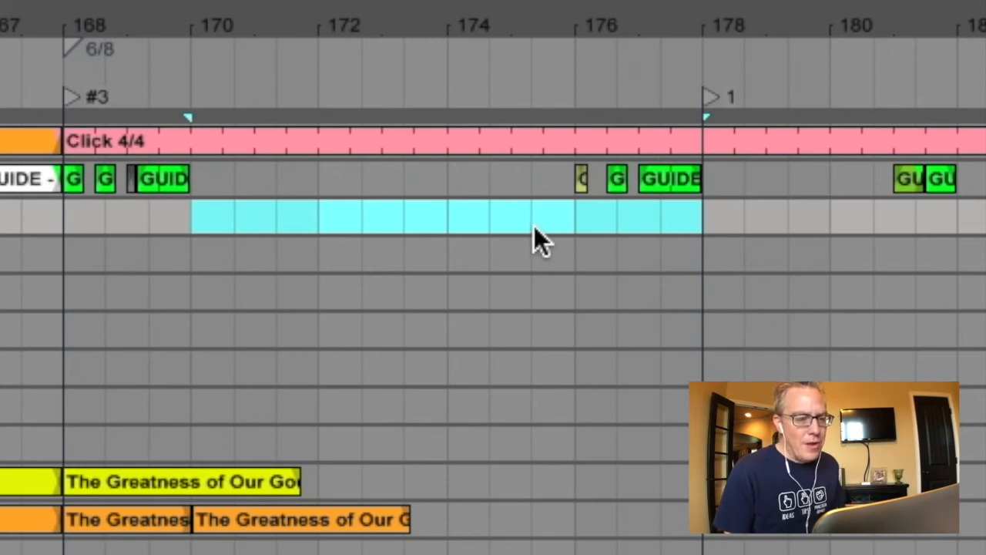
{"action": "left_click_drag", "start_coordinate": [447, 224], "coordinate": [565, 222]}
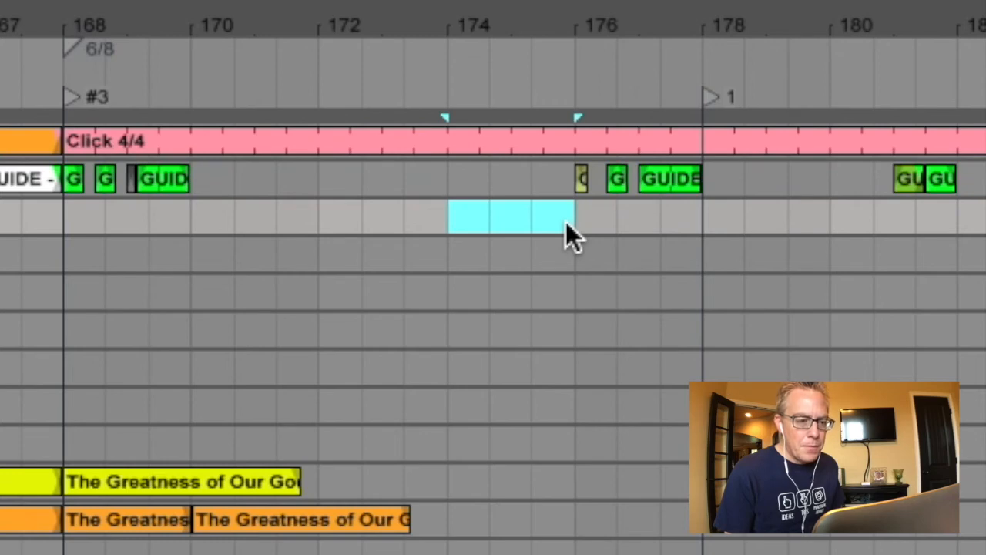
{"action": "left_click_drag", "start_coordinate": [205, 217], "coordinate": [436, 220]}
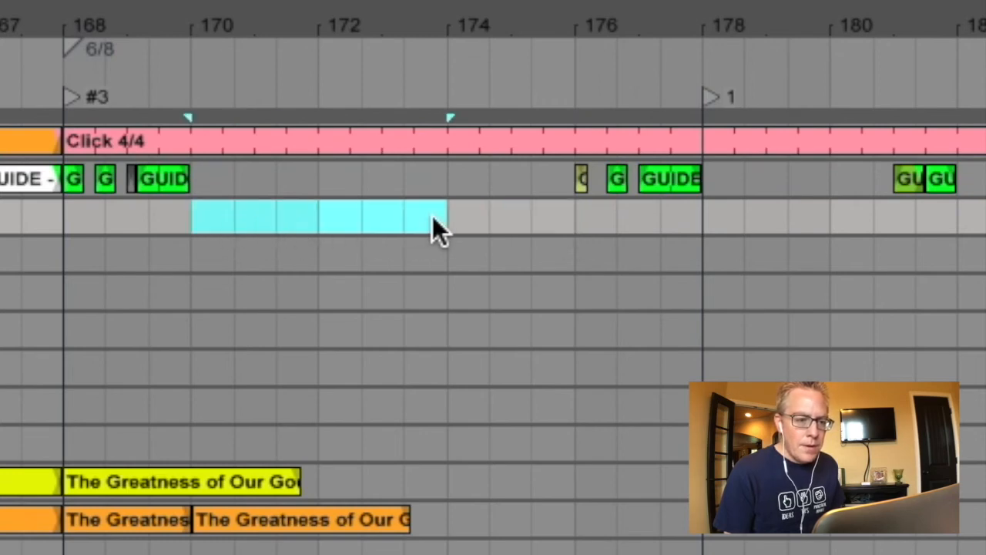
{"action": "left_click", "coordinate": [363, 219]}
{"action": "left_click_drag", "start_coordinate": [317, 225], "coordinate": [522, 225]}
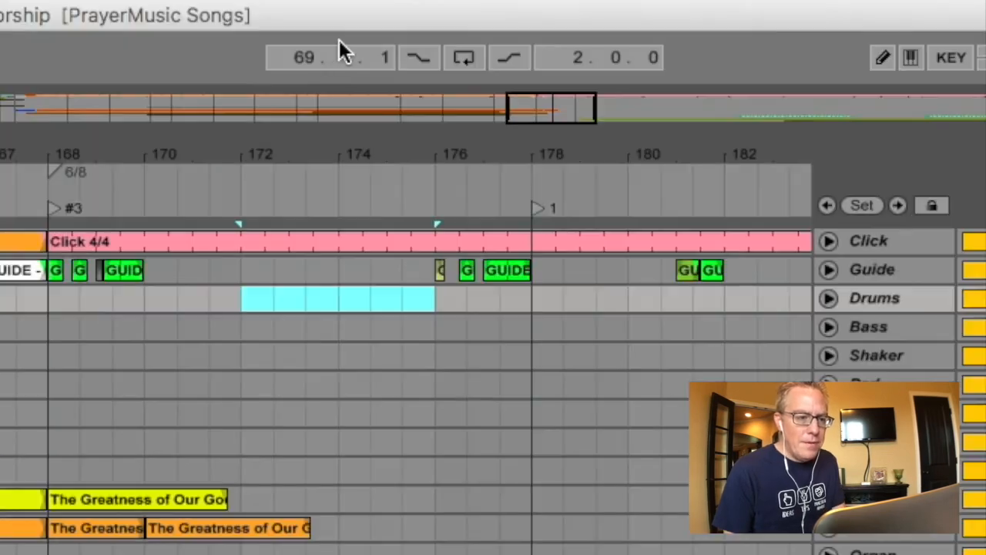
Step: Set the arrangement loop to start at bar 172 with a length of 4 bars
{"action": "left_click", "coordinate": [312, 51]}
{"action": "type", "text": "172"}
{"action": "key", "text": "Return"}
{"action": "left_click", "coordinate": [615, 57]}
{"action": "type", "text": "0"}
{"action": "key", "text": "Return"}
{"action": "left_click_drag", "start_coordinate": [334, 190], "coordinate": [444, 198]}
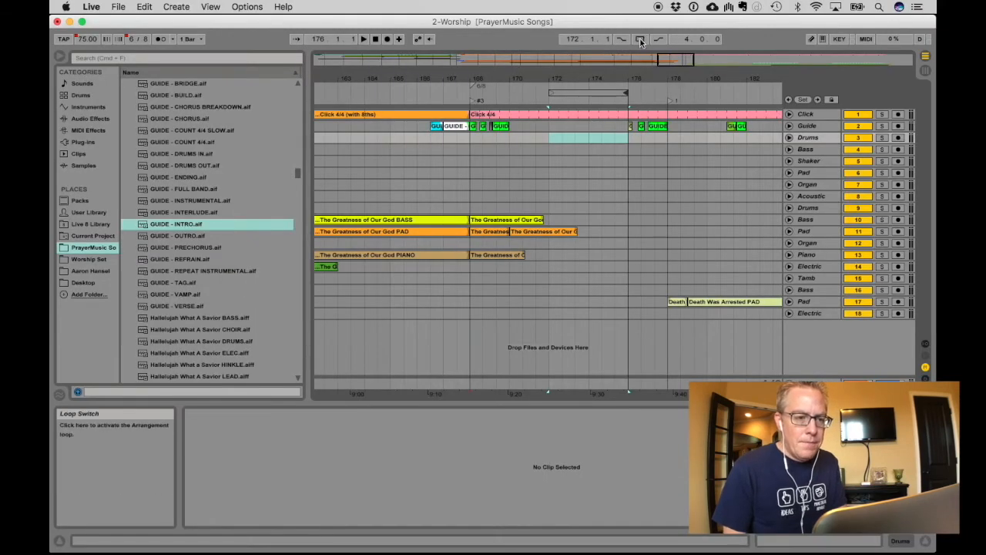
Step: Map the L key to the arrangement loop switch and test toggling the loop, leaving it on
{"action": "left_click", "coordinate": [839, 38]}
{"action": "left_click", "coordinate": [641, 38]}
{"action": "key", "text": "l"}
{"action": "left_click", "coordinate": [839, 38]}
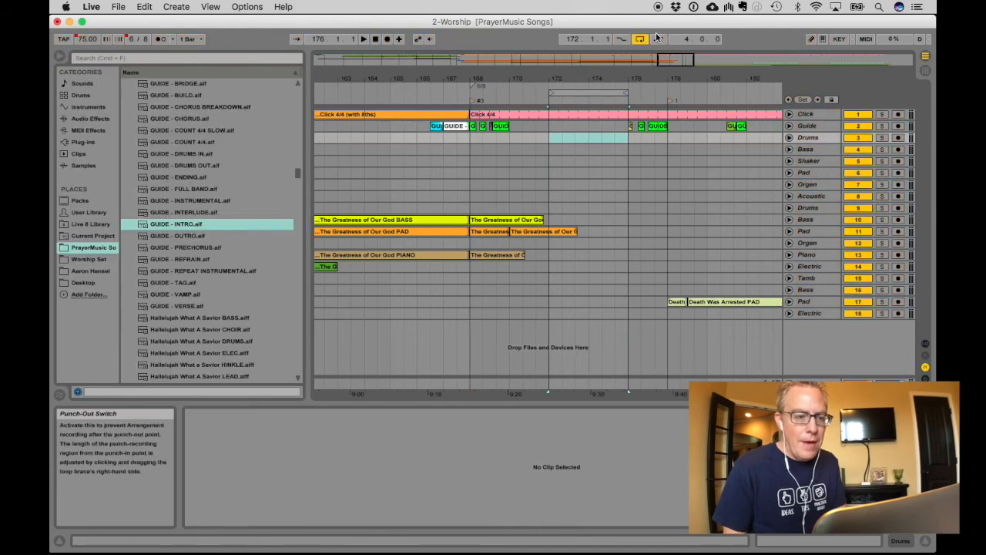
{"action": "left_click", "coordinate": [644, 40]}
{"action": "key", "text": "l"}
{"action": "key", "text": "l"}
{"action": "key", "text": "l"}
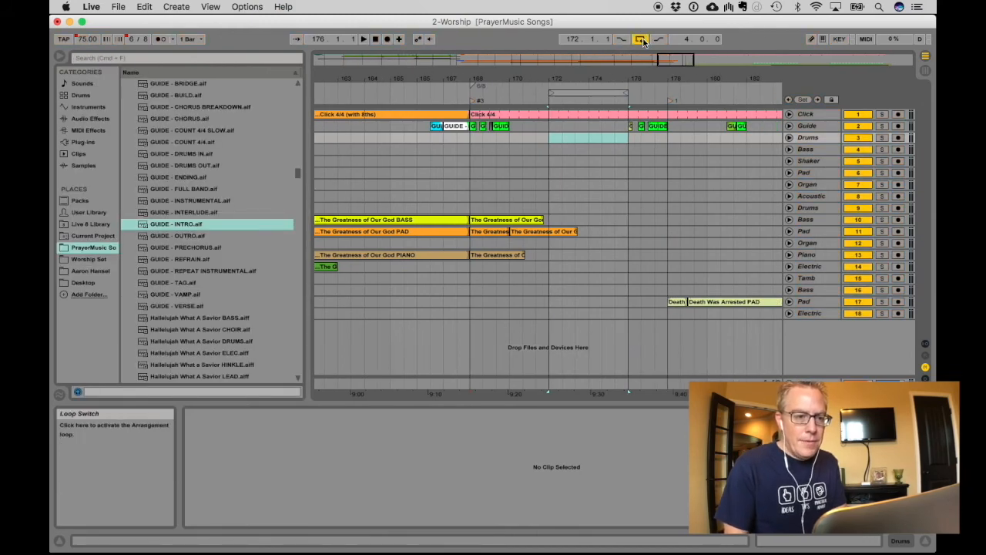
Step: Play from the #3 locator at bar 168 to audition the transition into the loop at bars 172 to 176
{"action": "left_click", "coordinate": [474, 102]}
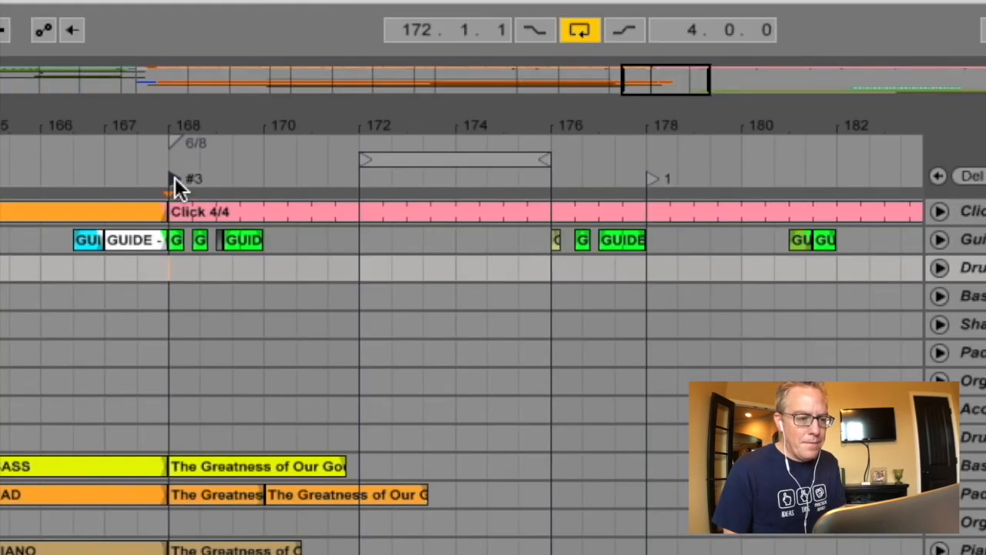
{"action": "key", "text": "space"}
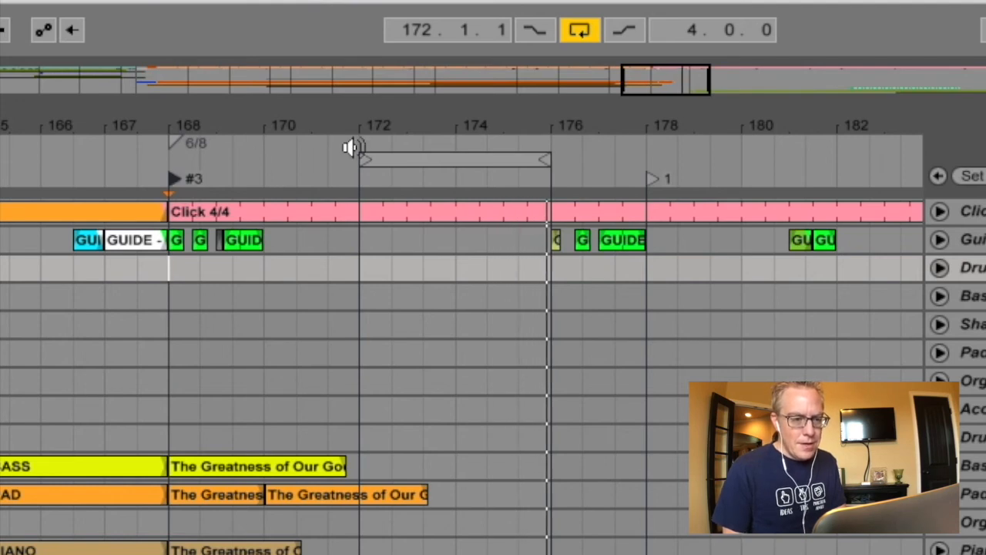
{"action": "key", "text": "space"}
Step: Shorten the loop to bars 174 to 176 and mark out the two-bar count-in section at bars 176 to 178
{"action": "left_click_drag", "start_coordinate": [363, 160], "coordinate": [458, 161]}
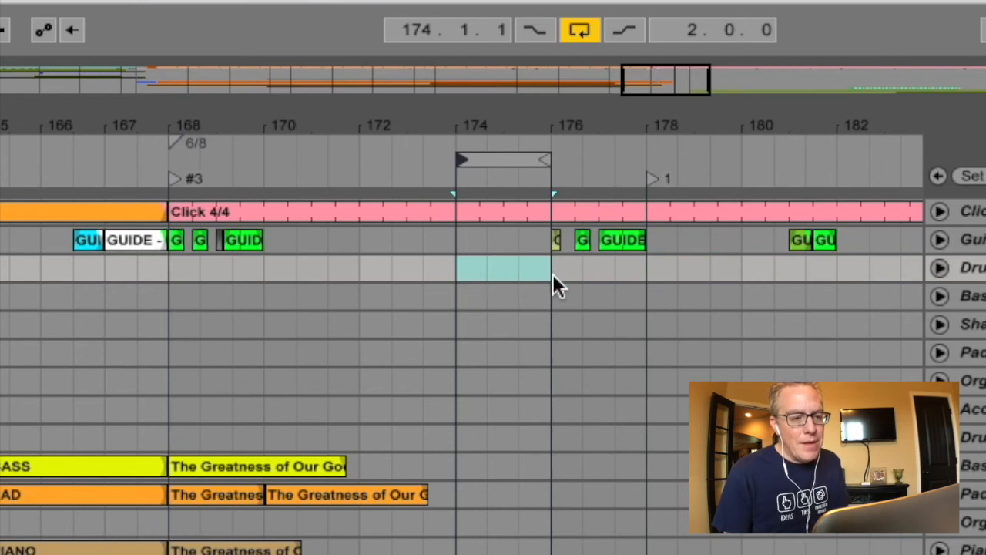
{"action": "left_click_drag", "start_coordinate": [558, 269], "coordinate": [639, 270]}
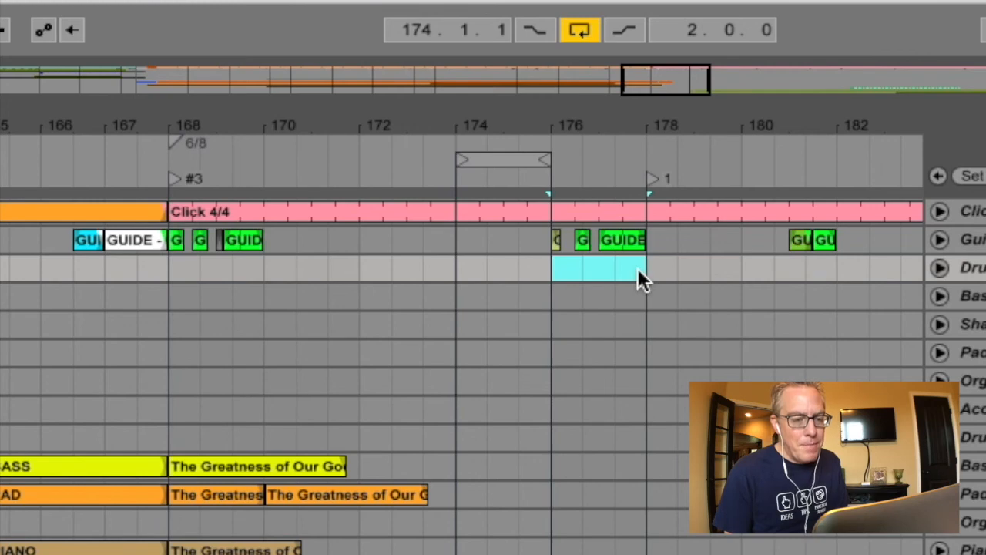
{"action": "left_click_drag", "start_coordinate": [656, 270], "coordinate": [732, 270]}
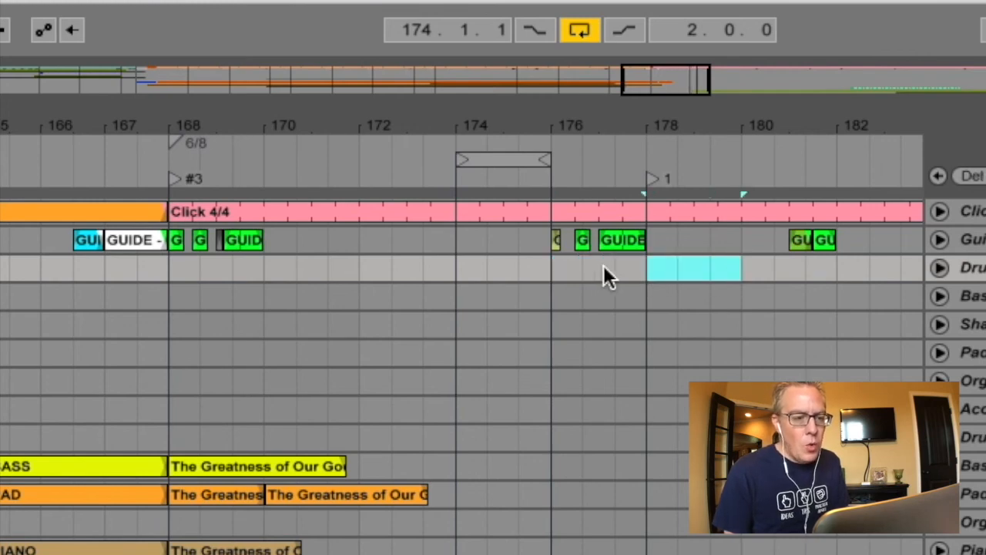
{"action": "mouse_move", "coordinate": [557, 269]}
{"action": "left_mouse_down"}
{"action": "mouse_move", "coordinate": [739, 272]}
{"action": "mouse_move", "coordinate": [647, 271]}
{"action": "left_mouse_up"}
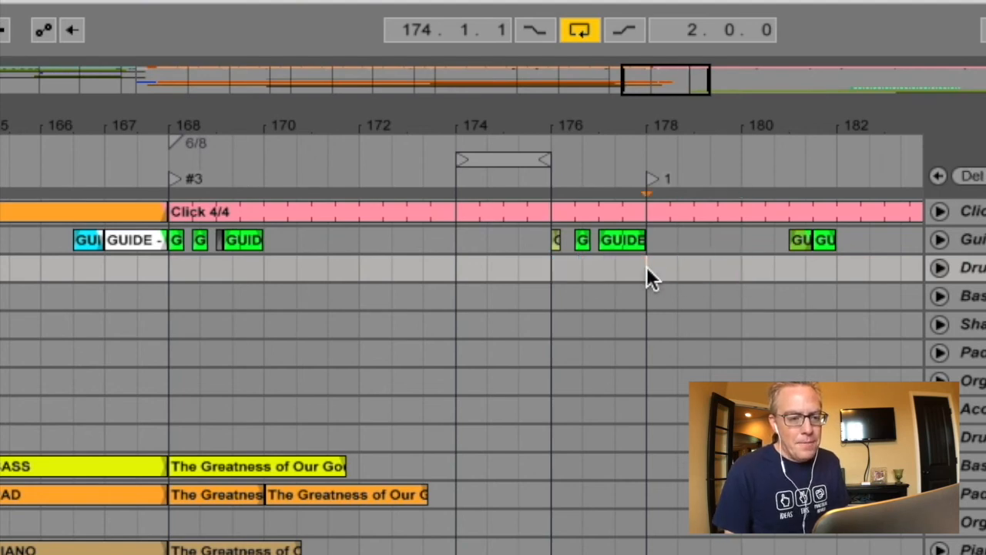
{"action": "left_click_drag", "start_coordinate": [566, 269], "coordinate": [630, 269]}
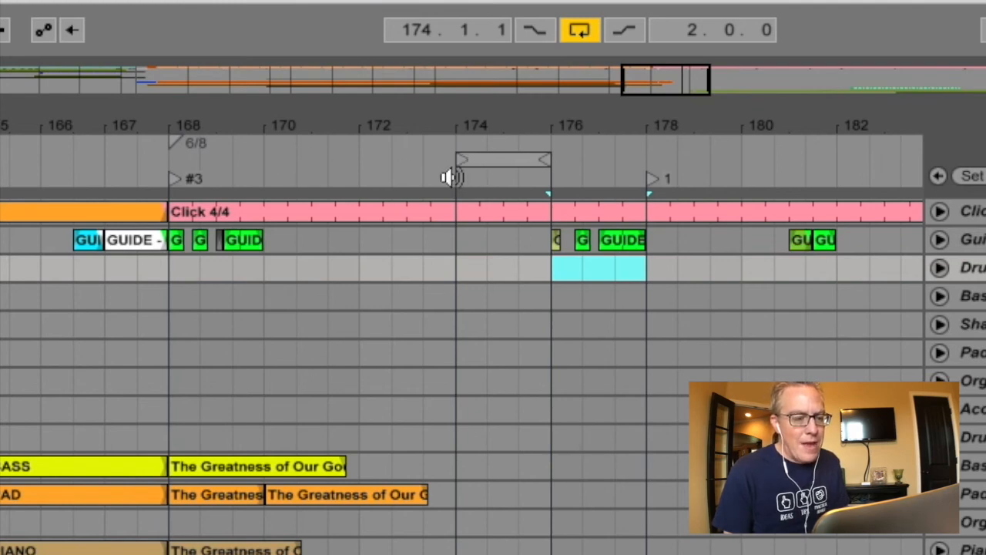
Step: Audition the loop from the #3 locator and switch looping off so playback continues into Death Was Arrested
{"action": "left_click", "coordinate": [173, 178]}
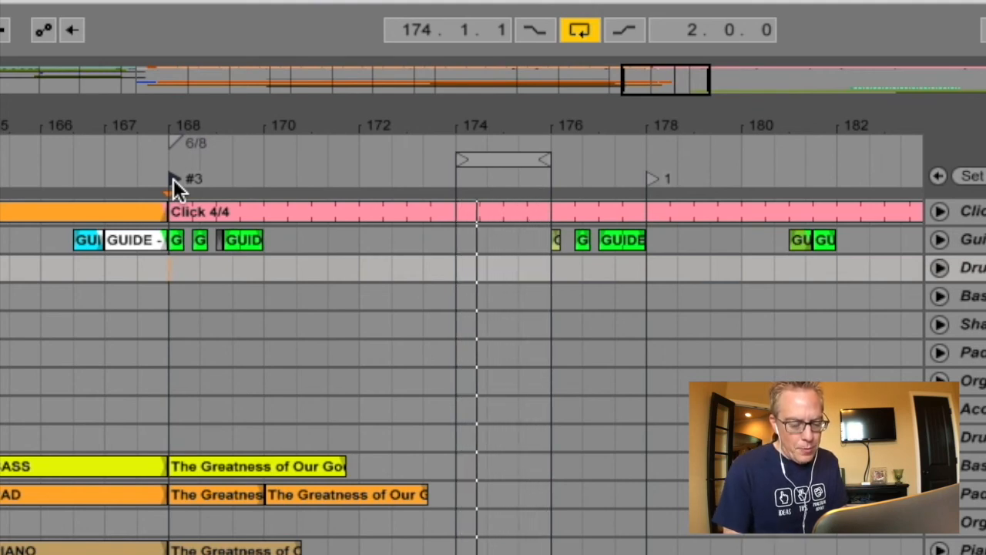
{"action": "key", "text": "super+l"}
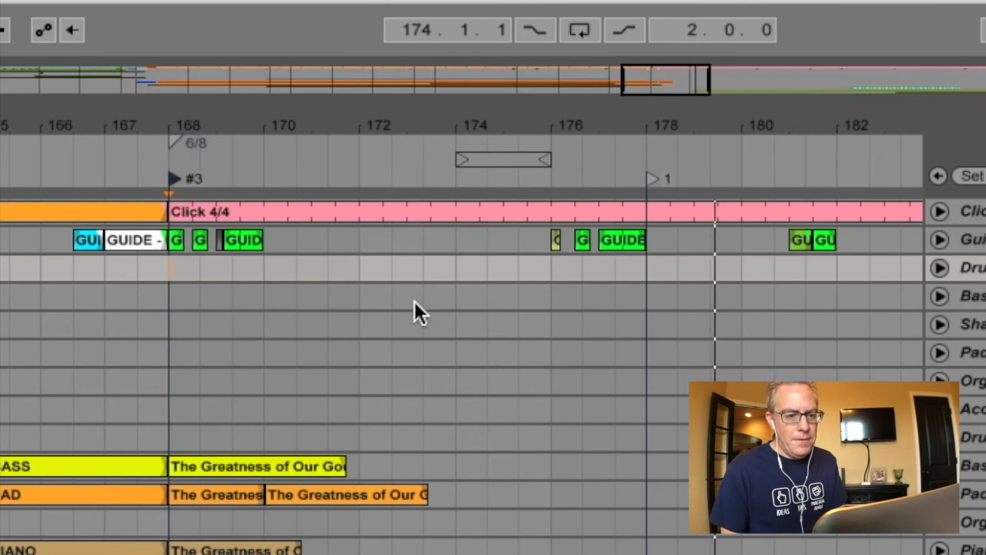
Step: Rename the locator at bar 178 to Intro
{"action": "left_click", "coordinate": [649, 180]}
{"action": "key", "text": "super+r"}
{"action": "type", "text": "Intro"}
{"action": "key", "text": "Return"}
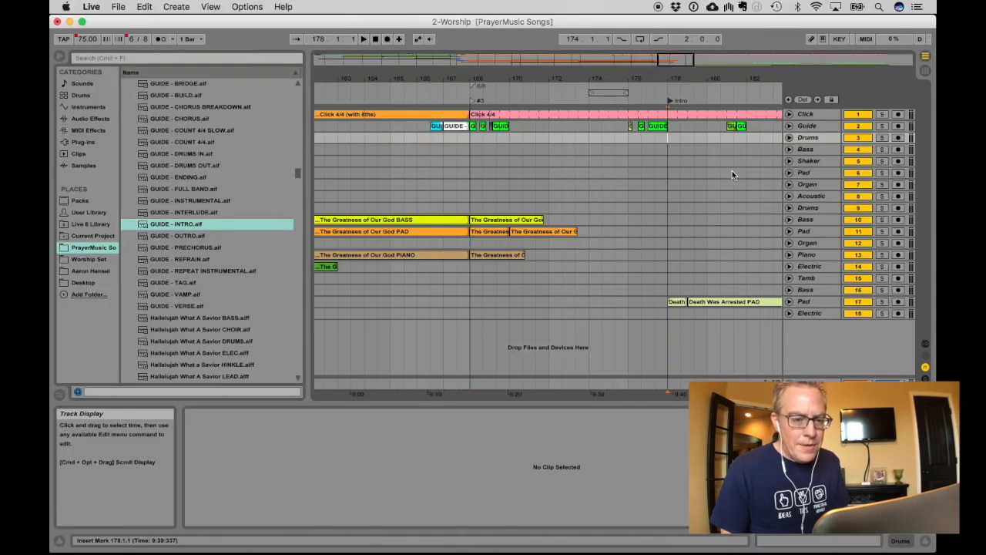
Step: Audition the ending of Death Was Arrested from bar 301, after the Tag locator, until past the end of the pad clip
{"action": "scroll", "coordinate": [801, 195], "scroll_direction": "right", "scroll_amount": 5}
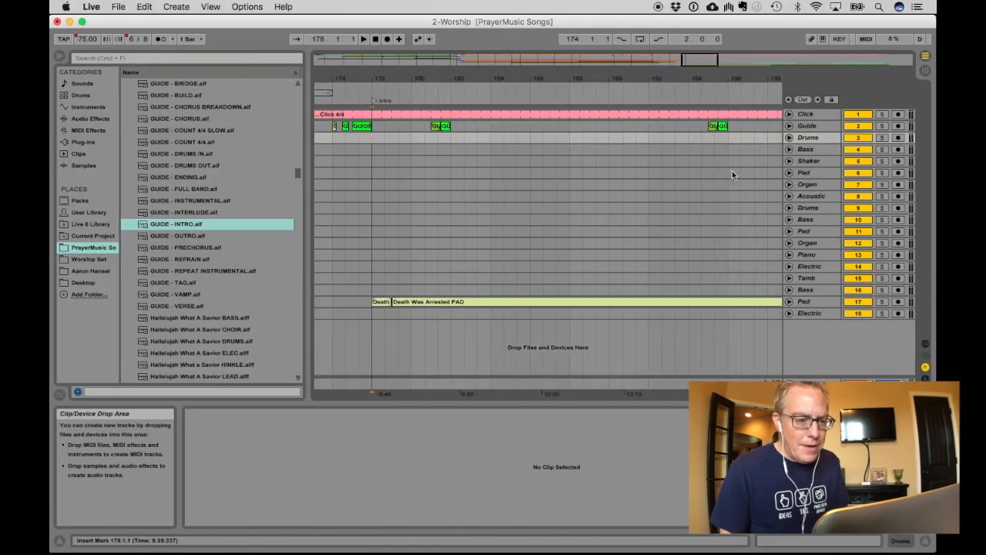
{"action": "left_click", "coordinate": [430, 98]}
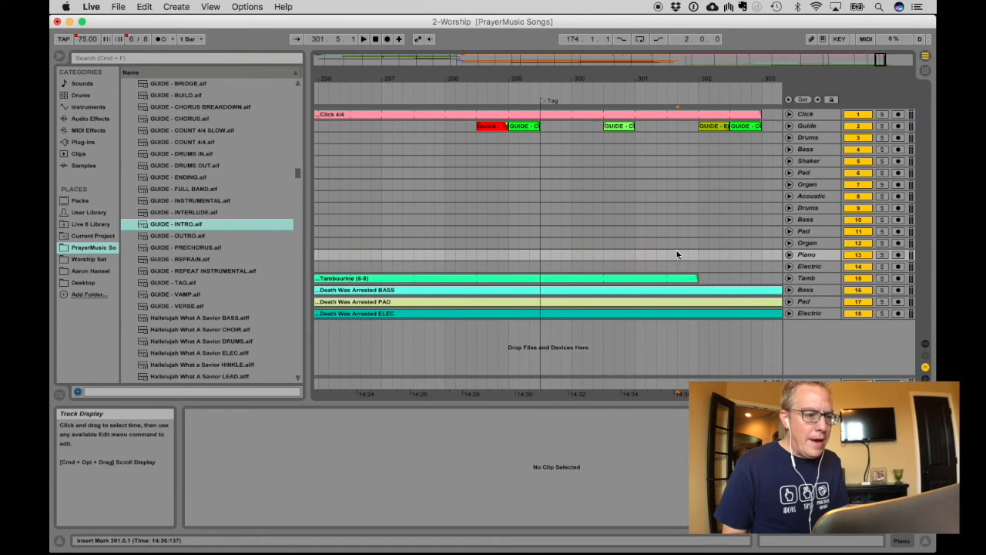
{"action": "key", "text": "space"}
{"action": "left_click_drag", "start_coordinate": [668, 79], "coordinate": [668, 38]}
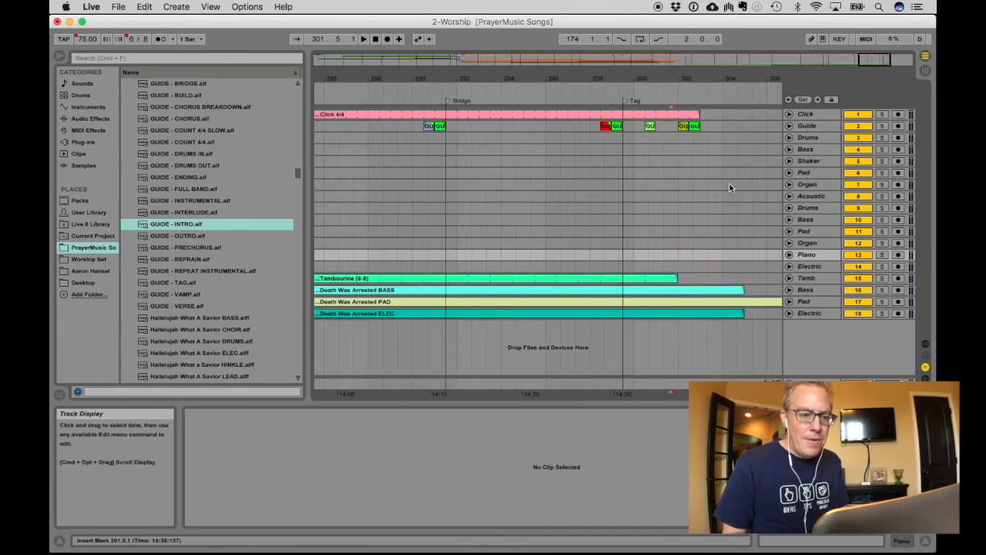
{"action": "scroll", "coordinate": [731, 187], "scroll_direction": "right", "scroll_amount": 3}
{"action": "left_click", "coordinate": [614, 92]}
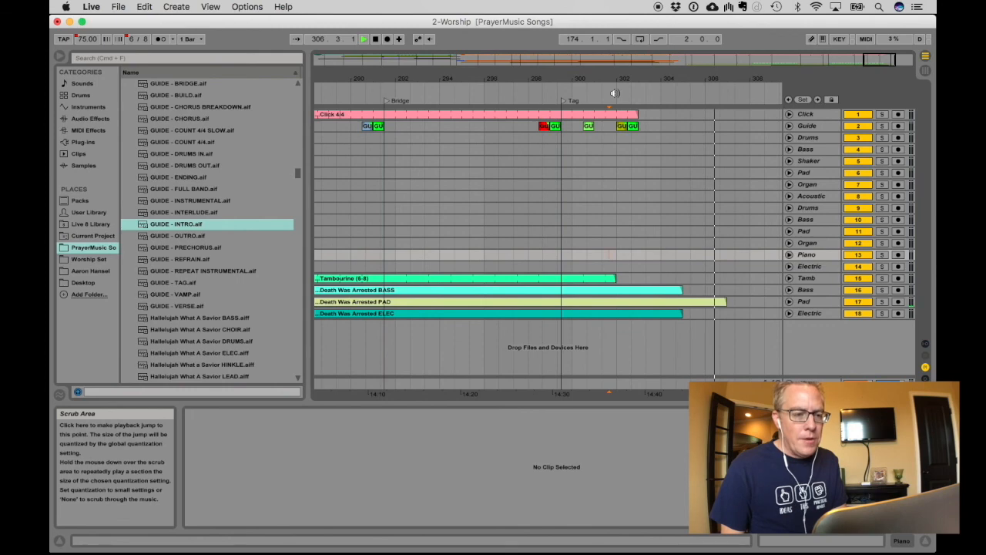
{"action": "key", "text": "space"}
{"action": "left_click_drag", "start_coordinate": [885, 61], "coordinate": [885, 47]}
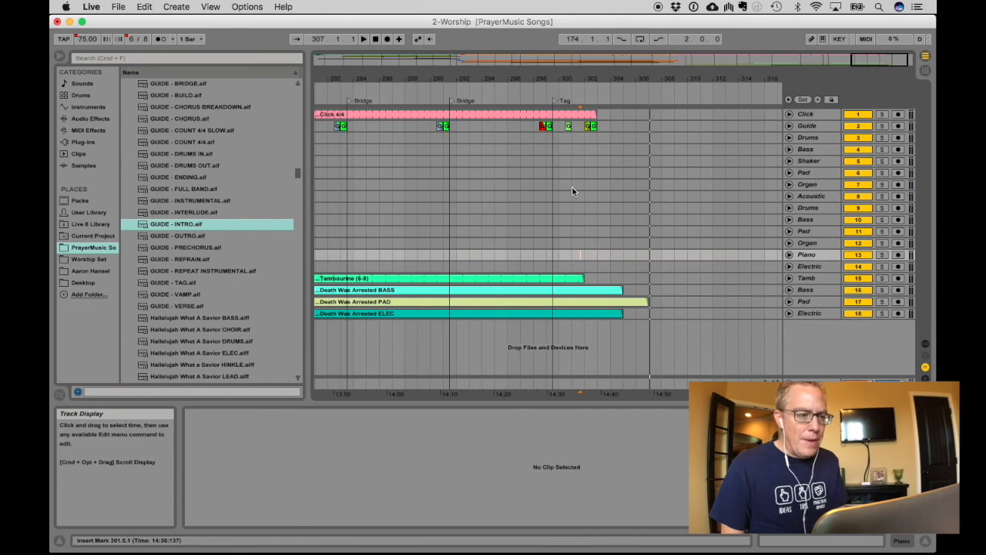
Step: Return playback to the start of the set and enable both Follow and the arrangement loop
{"action": "left_click", "coordinate": [375, 40]}
{"action": "key", "text": "space"}
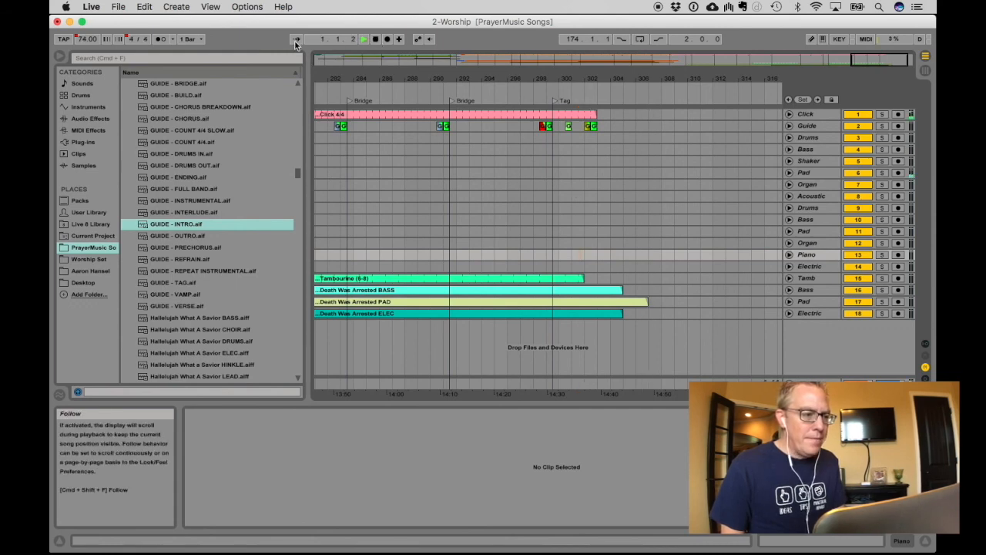
{"action": "left_click", "coordinate": [296, 39]}
{"action": "left_click", "coordinate": [639, 38]}
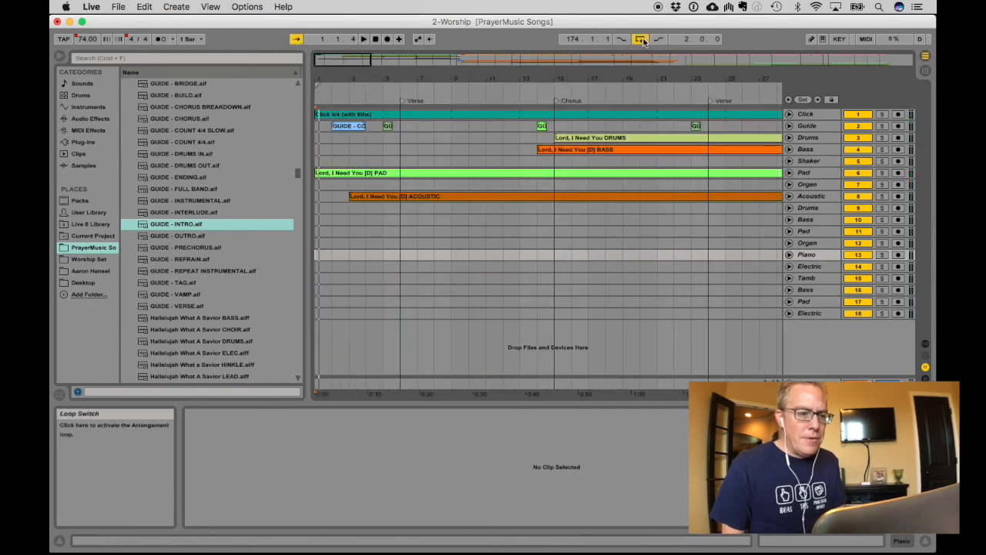
{"action": "left_click", "coordinate": [375, 39]}
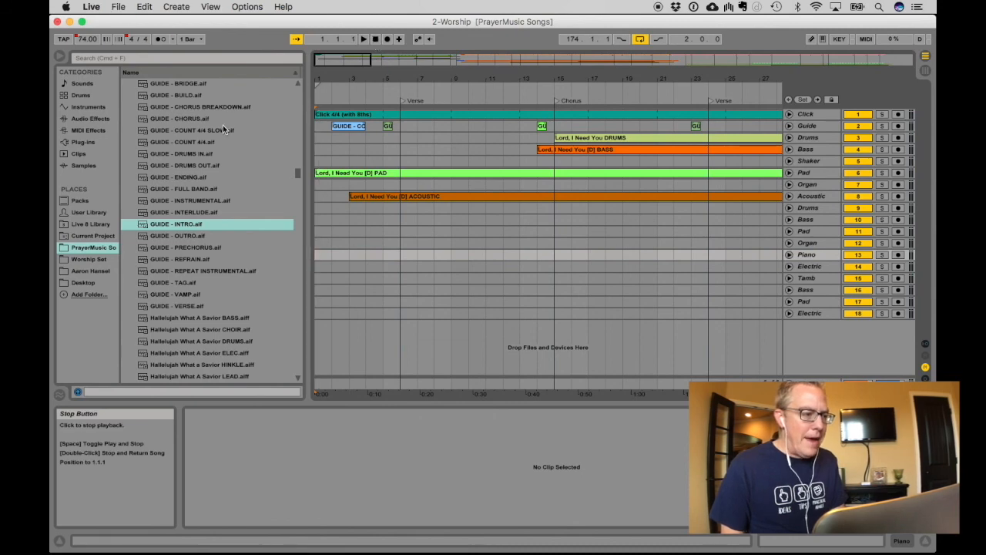
Step: Collapse the Samples folder and switch to the set 1-Glorious Day (Passion).als and back to 2-Worship.als
{"action": "scroll", "coordinate": [224, 130], "scroll_direction": "up", "scroll_amount": 20}
{"action": "double_click", "coordinate": [198, 84]}
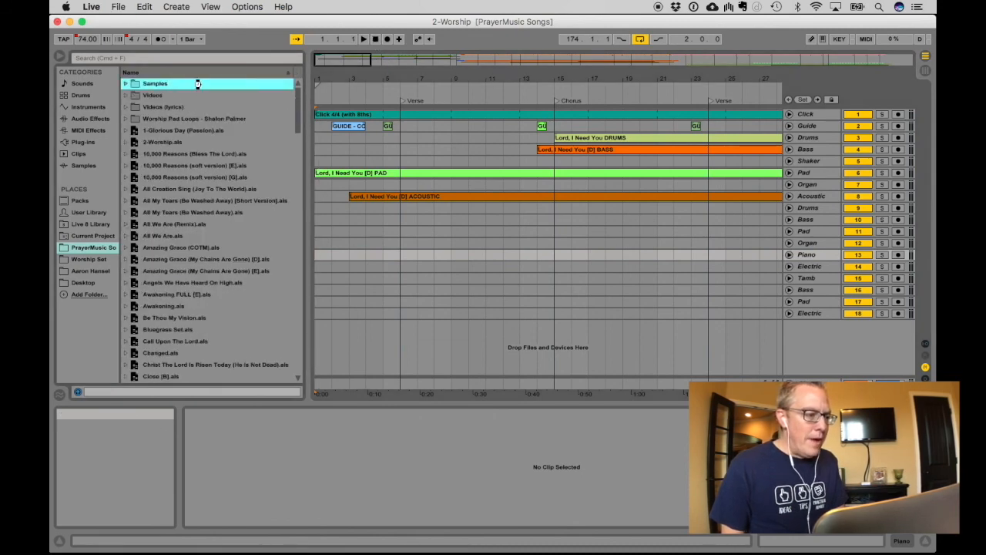
{"action": "double_click", "coordinate": [203, 131]}
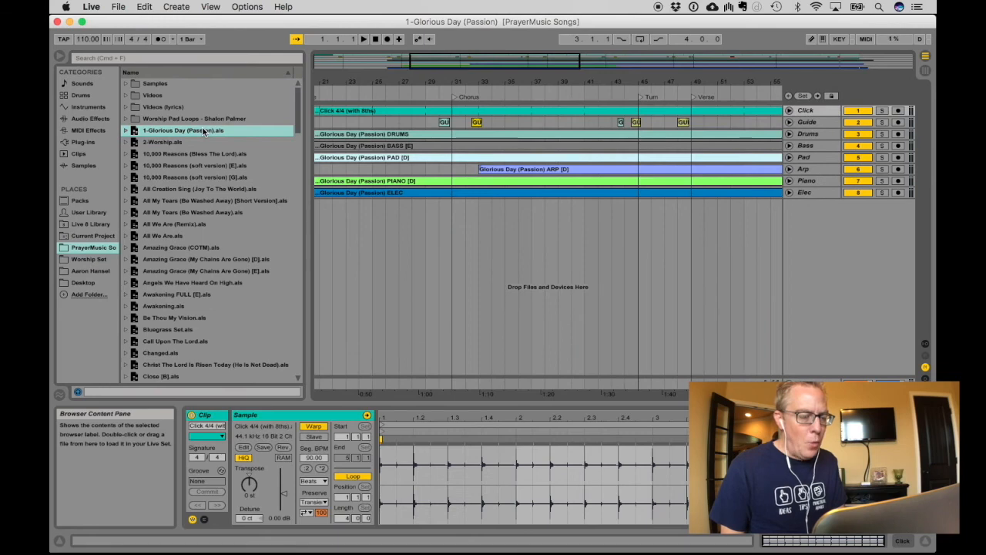
{"action": "double_click", "coordinate": [200, 142]}
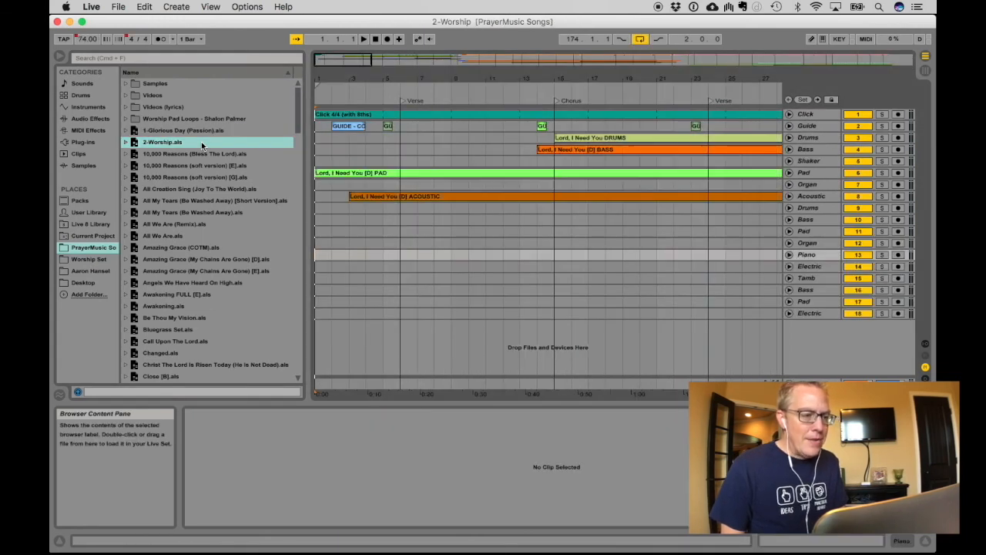
Step: Review the arrangement from Lord, I Need You across the #2 transition and through The Greatness of Our God
{"action": "scroll", "coordinate": [507, 171], "scroll_direction": "right", "scroll_amount": 15}
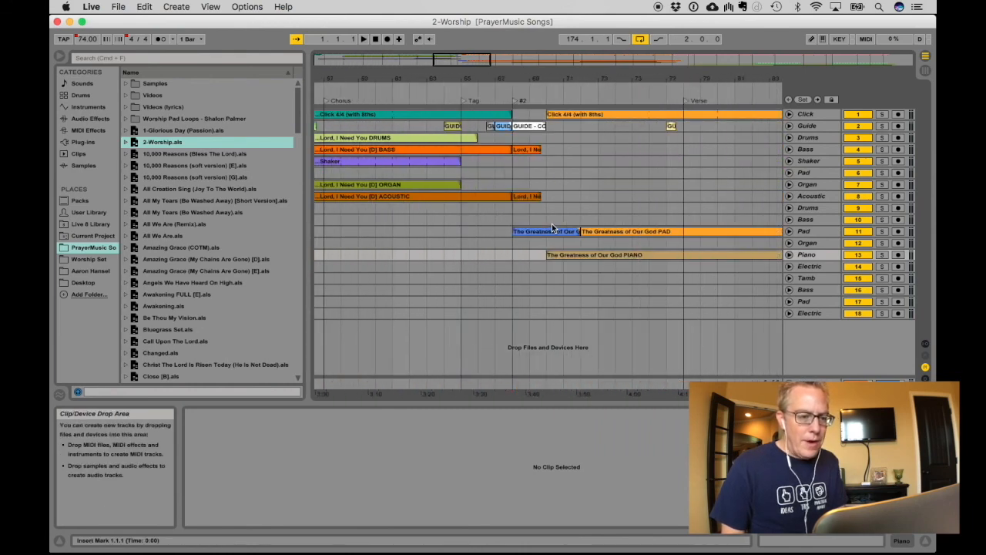
{"action": "scroll", "coordinate": [548, 227], "scroll_direction": "right", "scroll_amount": 12}
{"action": "scroll", "coordinate": [545, 224], "scroll_direction": "right", "scroll_amount": 12}
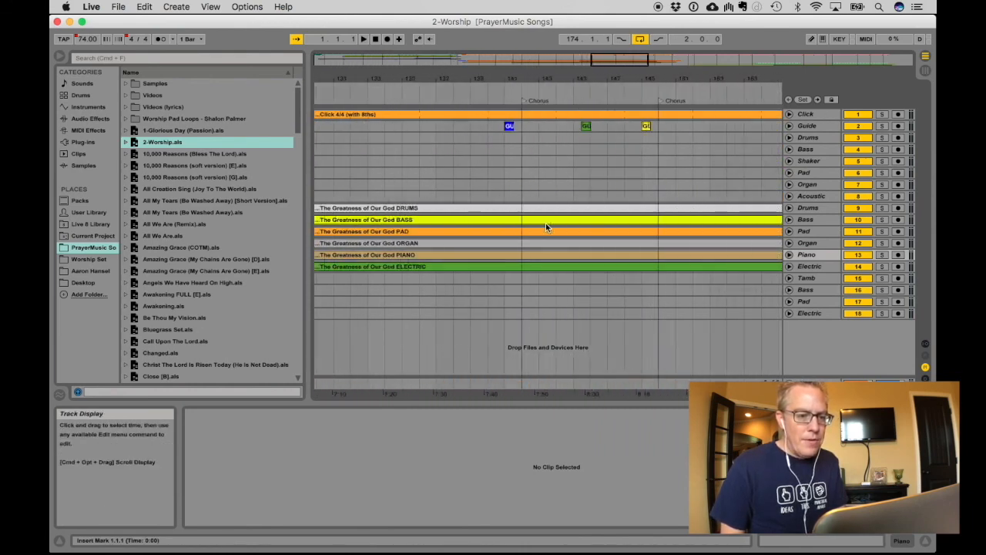